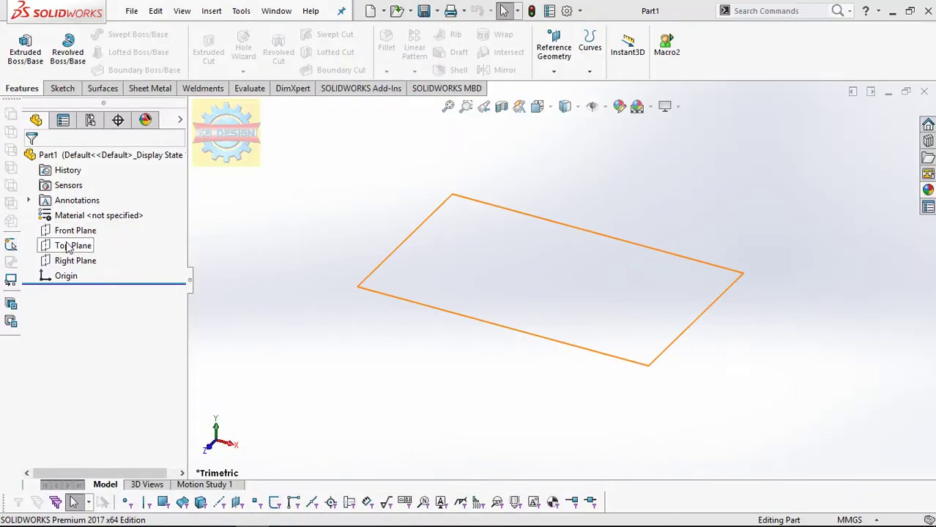
Step: In the blank Part1, select Top Plane in the FeatureManager tree as the sketch plane
{"action": "left_click", "coordinate": [70, 245]}
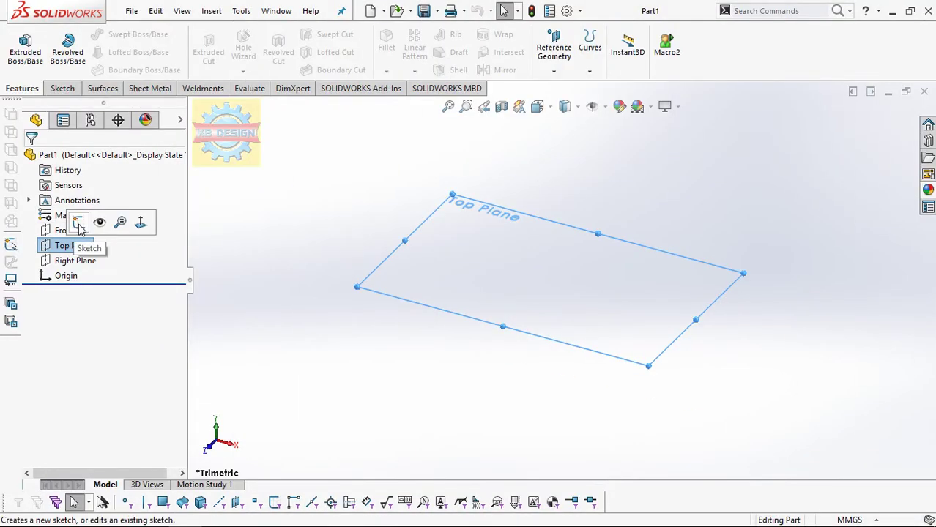
Step: Start a sketch on the Top Plane and draw a vertical centerline ending at the origin
{"action": "left_click", "coordinate": [79, 224]}
{"action": "left_click", "coordinate": [104, 35]}
{"action": "left_click", "coordinate": [118, 67]}
{"action": "left_click", "coordinate": [562, 131]}
{"action": "left_click", "coordinate": [564, 278]}
{"action": "key", "text": "Escape"}
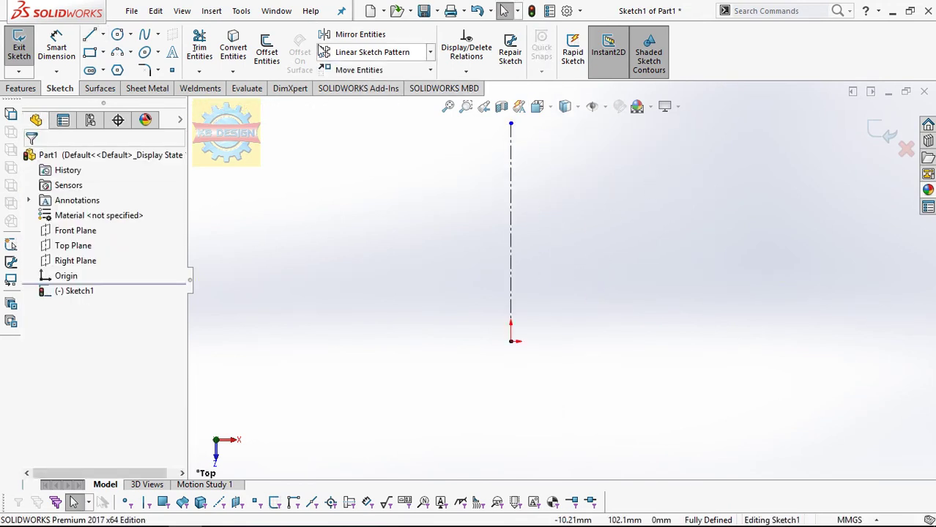
Step: Draw the horizontal base line and the slanted side line rising from it
{"action": "left_click", "coordinate": [92, 35]}
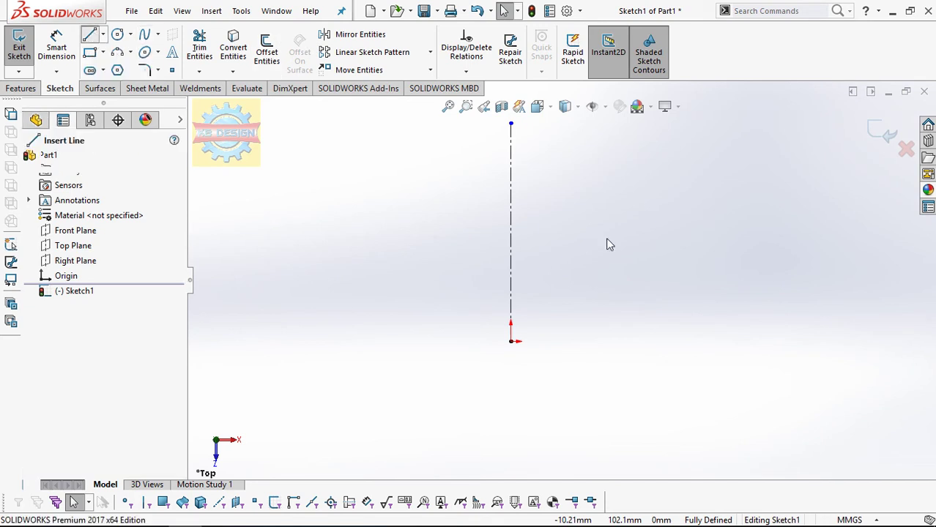
{"action": "left_click", "coordinate": [510, 342]}
{"action": "left_click", "coordinate": [645, 342]}
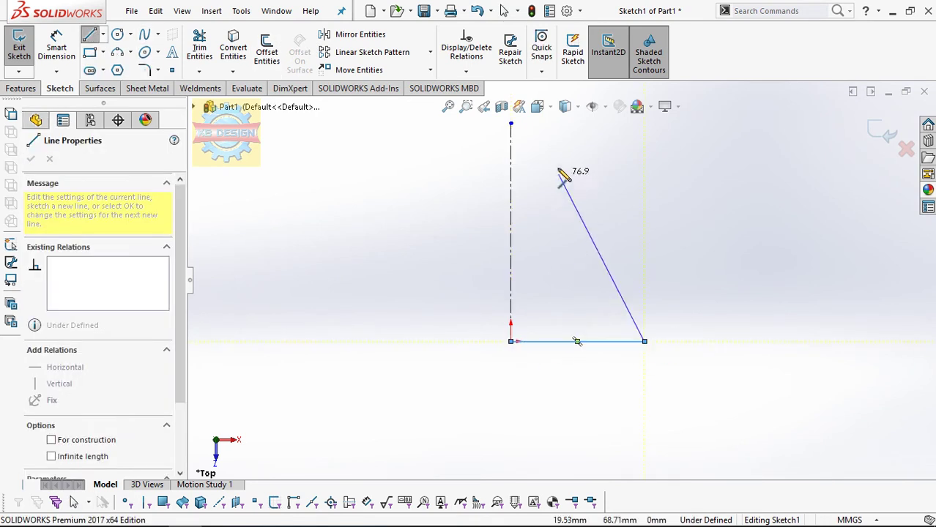
{"action": "left_click", "coordinate": [556, 151]}
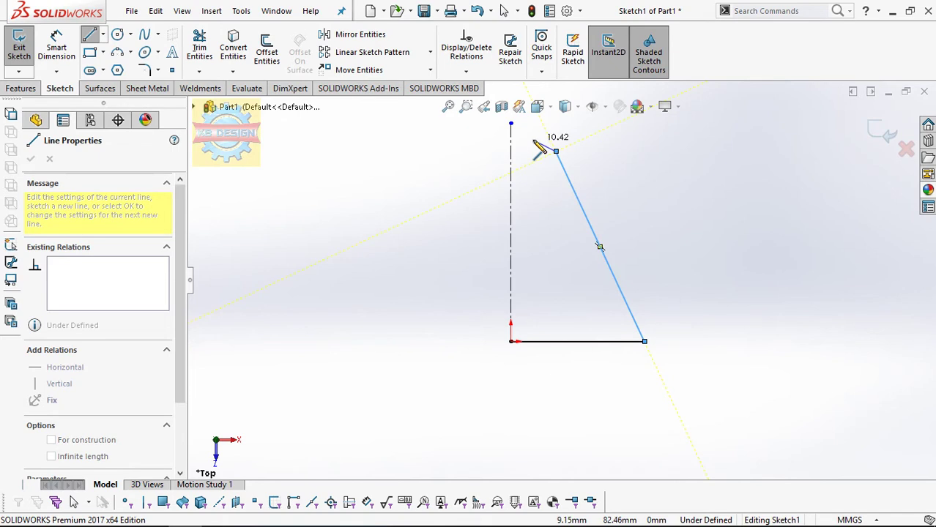
{"action": "key", "text": "Escape"}
Step: Draw a three-point arc from the centerline top to the slanted line's top end
{"action": "left_click", "coordinate": [121, 52]}
{"action": "left_click", "coordinate": [510, 124]}
{"action": "left_click", "coordinate": [556, 151]}
{"action": "left_click", "coordinate": [548, 145]}
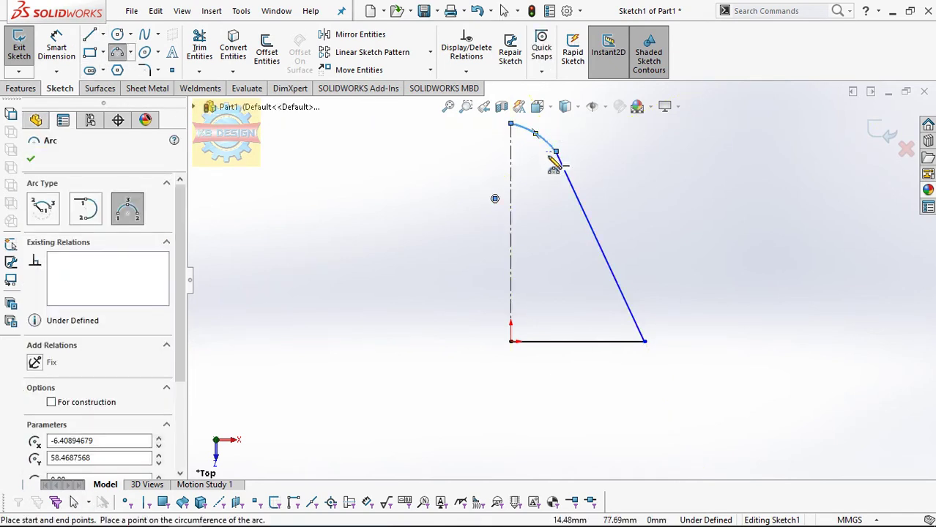
{"action": "key", "text": "Escape"}
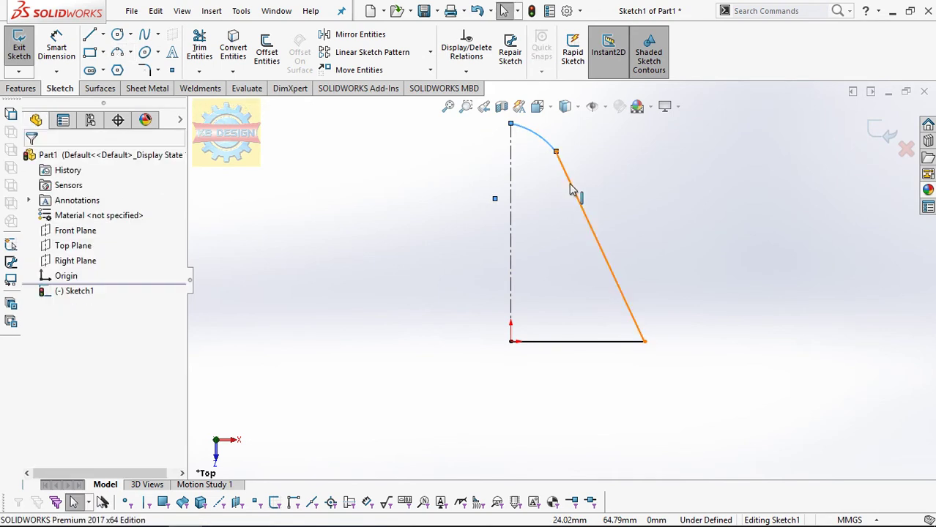
Step: Make the top arc tangent to the slanted line
{"action": "left_click", "coordinate": [574, 197]}
{"action": "left_click", "coordinate": [540, 142], "text": "ctrl"}
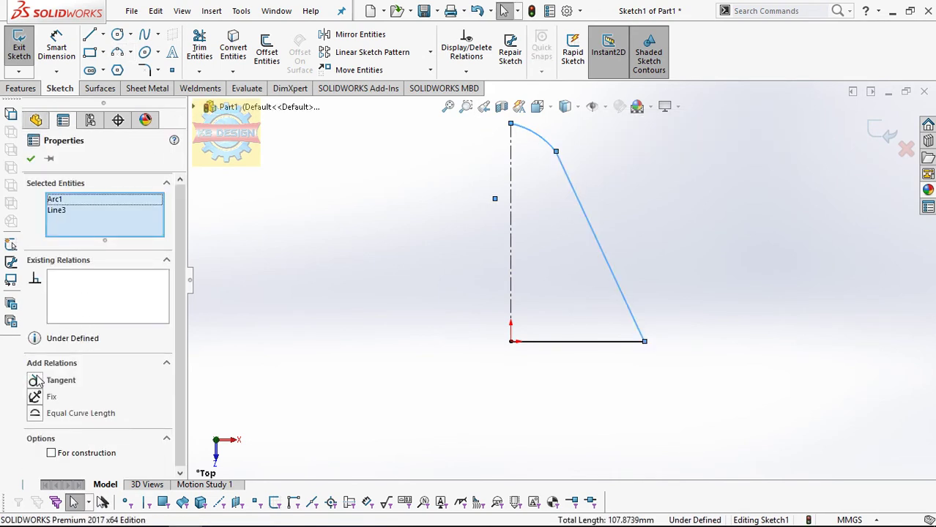
{"action": "left_click", "coordinate": [306, 236]}
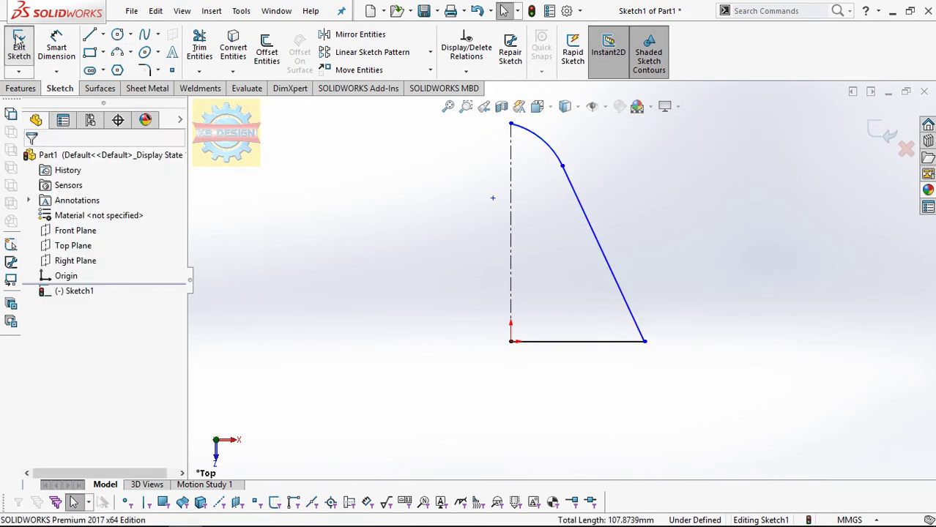
{"action": "left_click", "coordinate": [56, 46]}
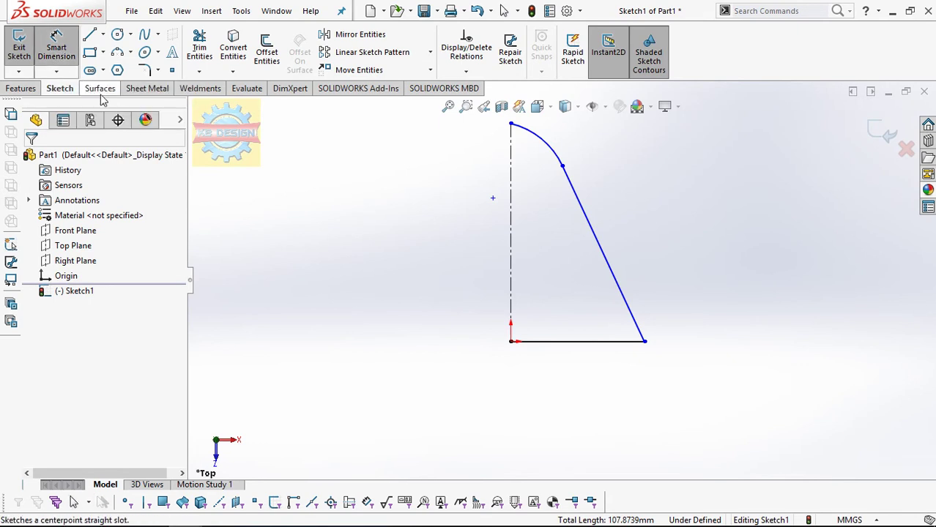
Step: Dimension the centerline height to 200 mm and the top arc radius to 20 mm
{"action": "left_click", "coordinate": [512, 166]}
{"action": "left_click", "coordinate": [769, 238]}
{"action": "type", "text": "20"}
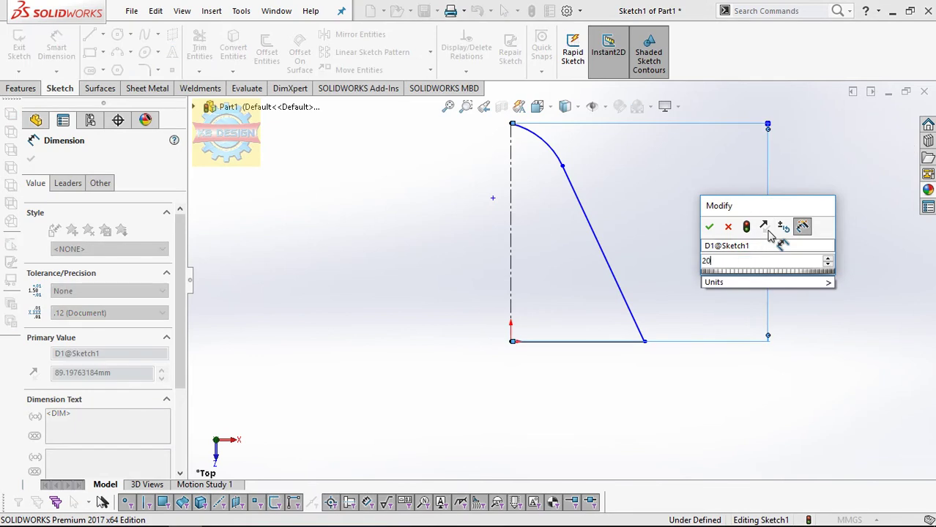
{"action": "type", "text": "0"}
{"action": "key", "text": "Return"}
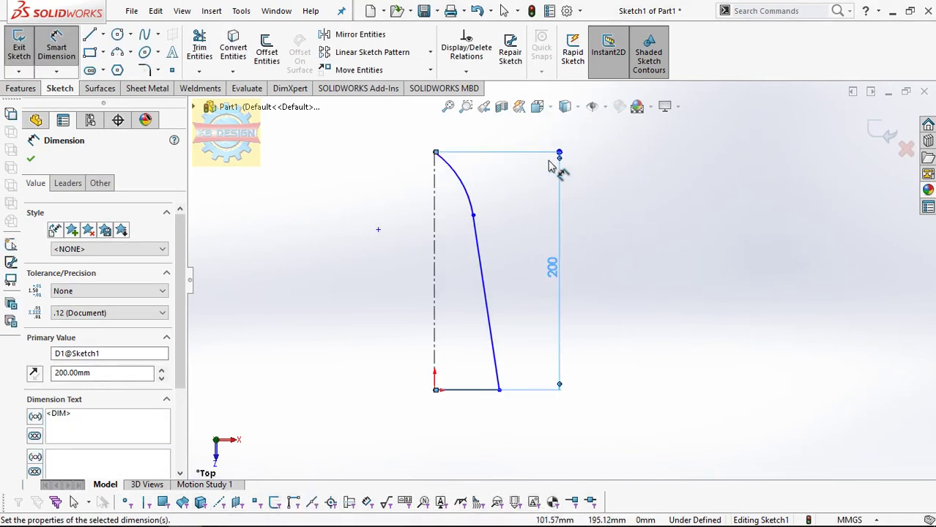
{"action": "left_click", "coordinate": [471, 194]}
{"action": "left_click", "coordinate": [481, 187]}
{"action": "type", "text": "20"}
{"action": "key", "text": "Return"}
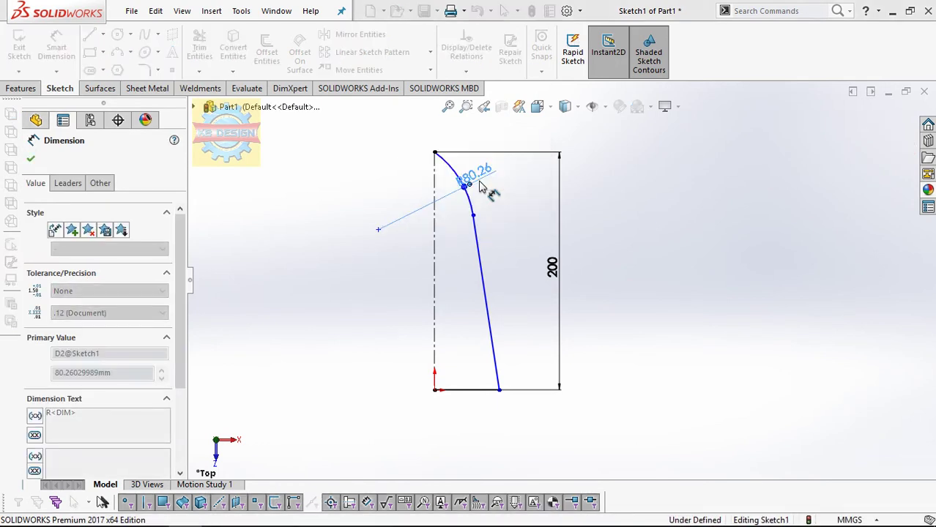
{"action": "scroll", "coordinate": [478, 194], "scroll_direction": "down", "scroll_amount": 1}
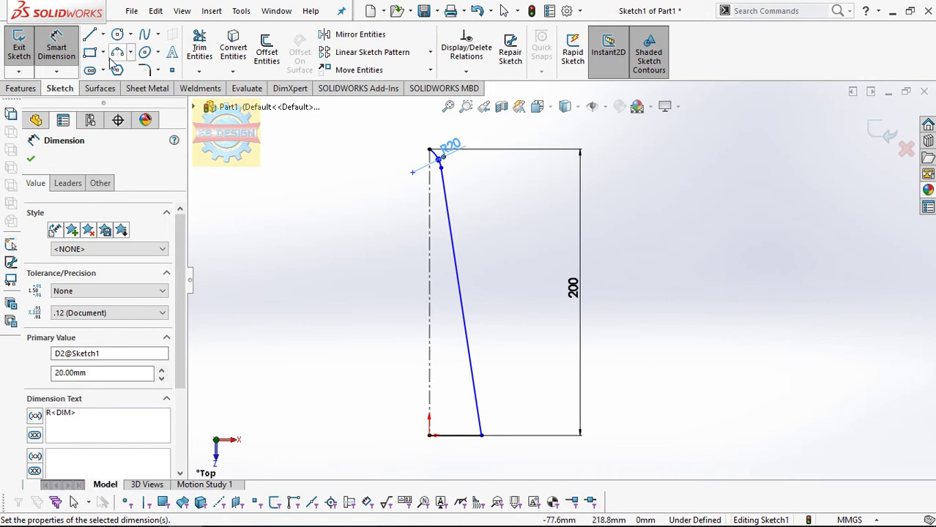
Step: Move the slanted line's bottom end right and round the bottom corner with an R45 fillet
{"action": "left_click", "coordinate": [145, 71]}
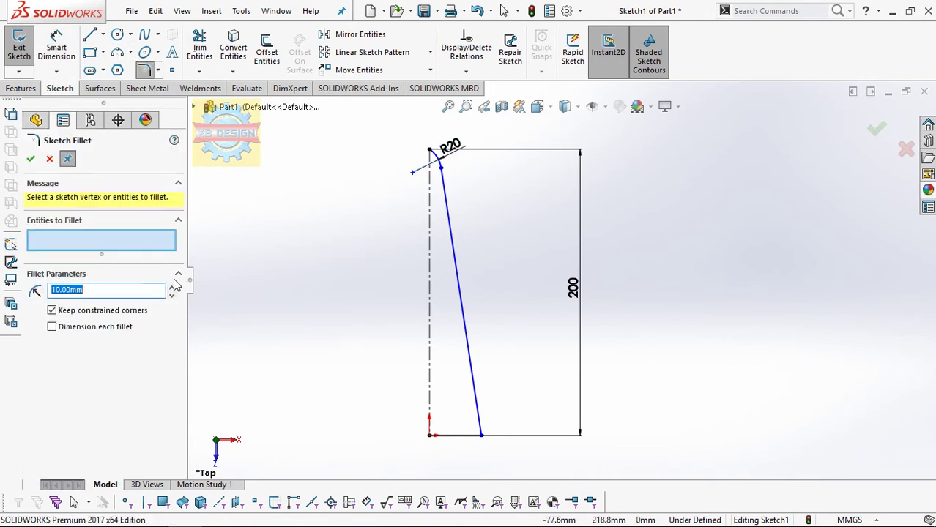
{"action": "type", "text": "45"}
{"action": "left_click", "coordinate": [480, 439]}
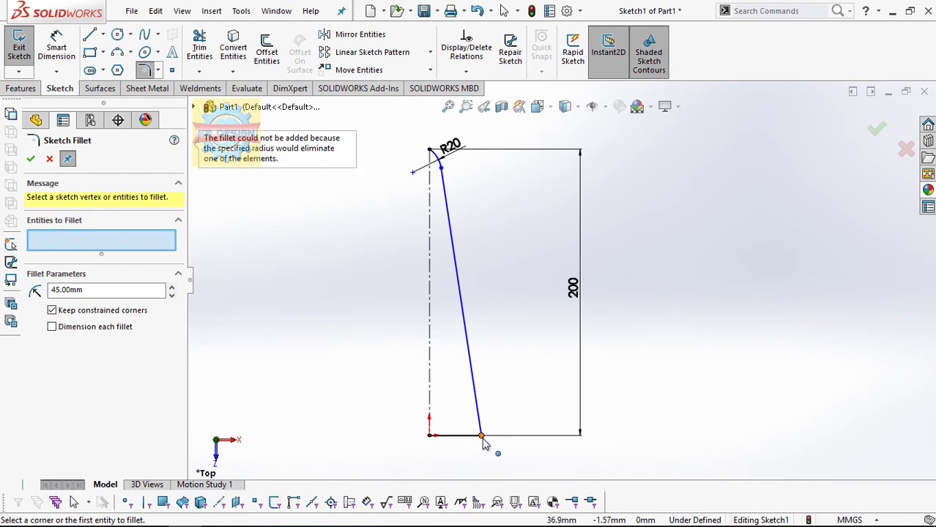
{"action": "left_click", "coordinate": [479, 431]}
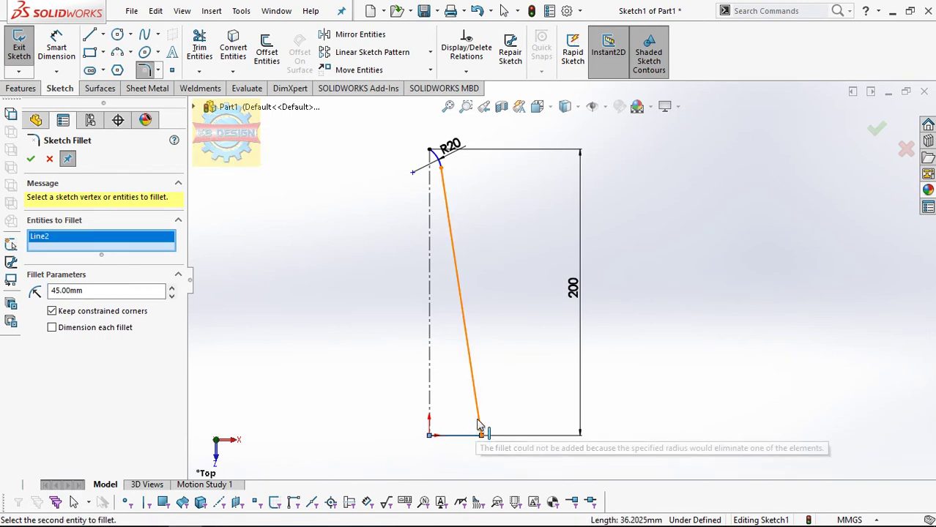
{"action": "left_click", "coordinate": [49, 159]}
{"action": "left_click_drag", "start_coordinate": [480, 435], "coordinate": [546, 436]}
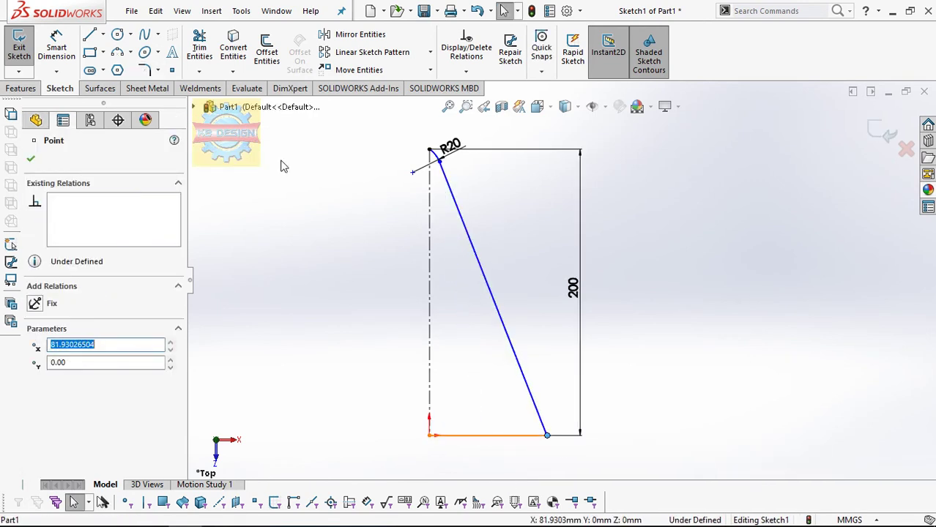
{"action": "left_click", "coordinate": [144, 70]}
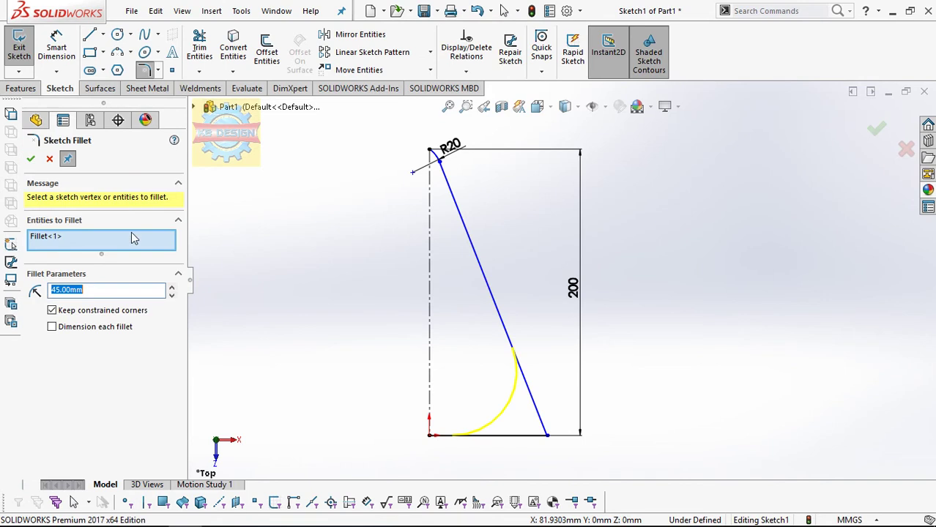
{"action": "left_click", "coordinate": [30, 159]}
{"action": "left_click", "coordinate": [31, 159]}
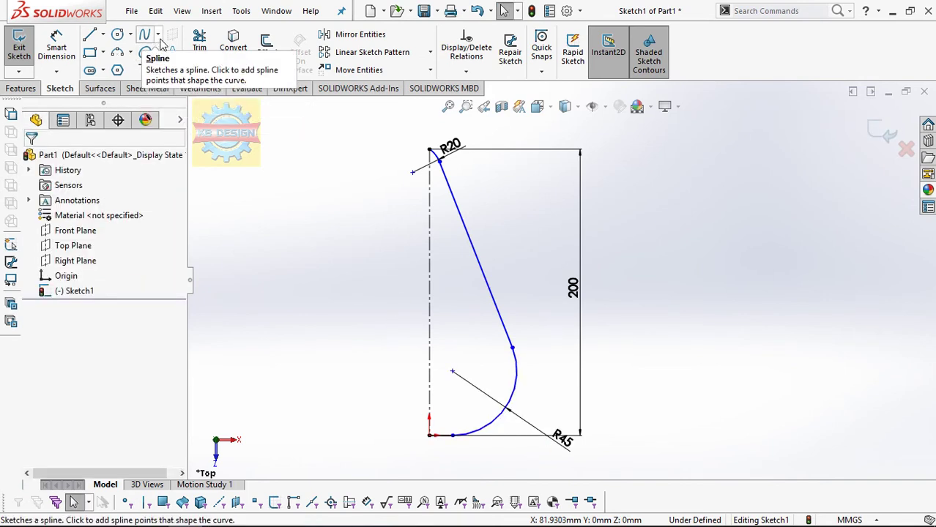
Step: Place a point on the bottom fillet and dimension it 125 mm from the centerline
{"action": "left_click", "coordinate": [172, 71]}
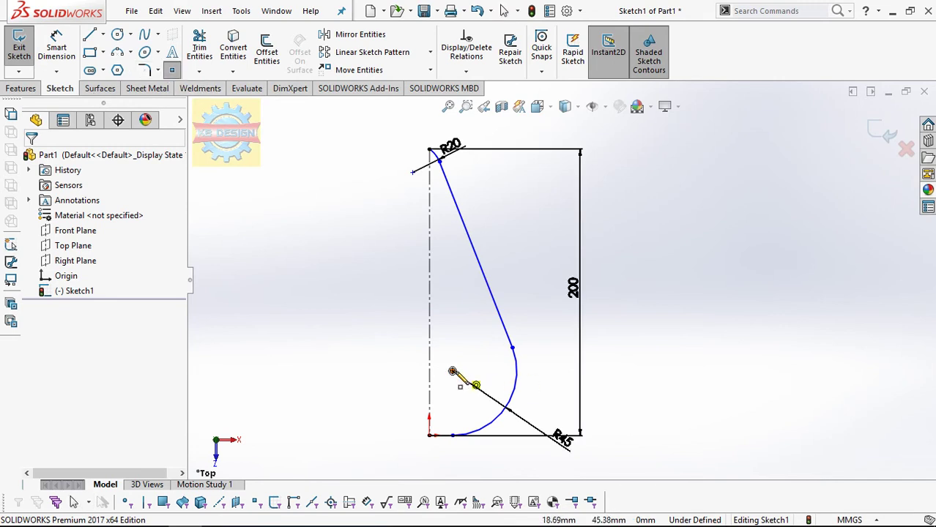
{"action": "left_click", "coordinate": [517, 372]}
{"action": "left_click", "coordinate": [56, 48]}
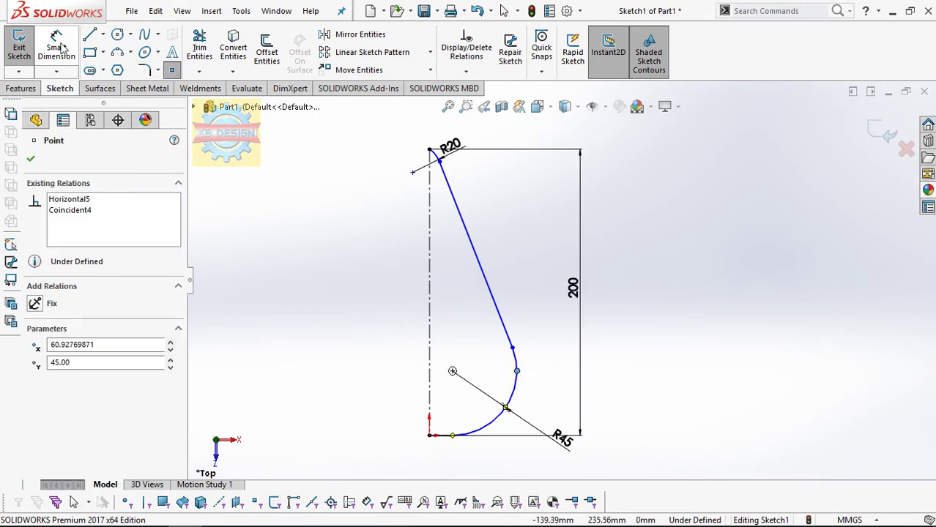
{"action": "left_click", "coordinate": [430, 357]}
{"action": "left_click", "coordinate": [517, 371]}
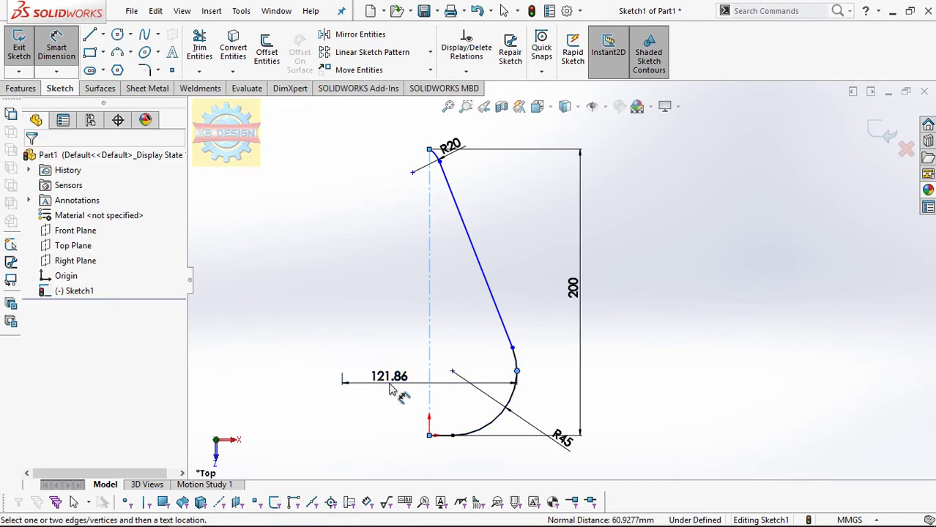
{"action": "left_click", "coordinate": [389, 379]}
{"action": "type", "text": "1"}
{"action": "key", "text": "Return"}
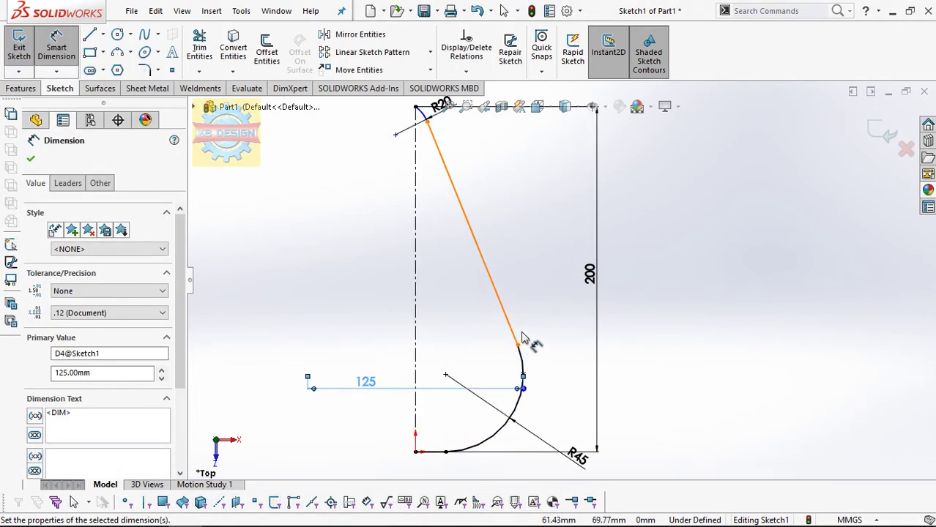
{"action": "scroll", "coordinate": [523, 333], "scroll_direction": "up", "scroll_amount": 1}
{"action": "scroll", "coordinate": [439, 157], "scroll_direction": "down", "scroll_amount": 2}
{"action": "scroll", "coordinate": [463, 197], "scroll_direction": "down", "scroll_amount": 3}
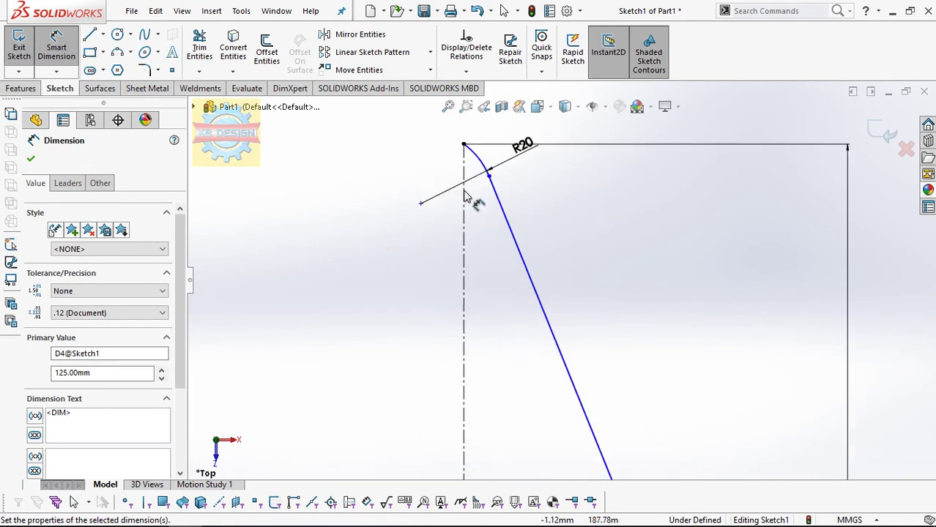
{"action": "scroll", "coordinate": [468, 198], "scroll_direction": "up", "scroll_amount": 2}
Step: Add a Coincident relation between the centerline and the point to fully define the sketch
{"action": "left_click", "coordinate": [466, 71]}
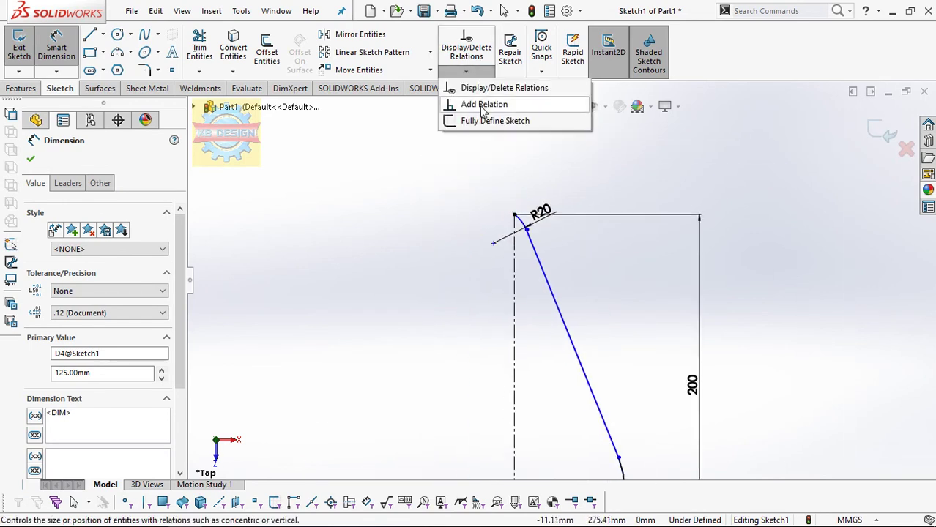
{"action": "left_click", "coordinate": [481, 102]}
{"action": "left_click", "coordinate": [494, 243]}
{"action": "left_click", "coordinate": [514, 308]}
{"action": "left_click", "coordinate": [34, 396]}
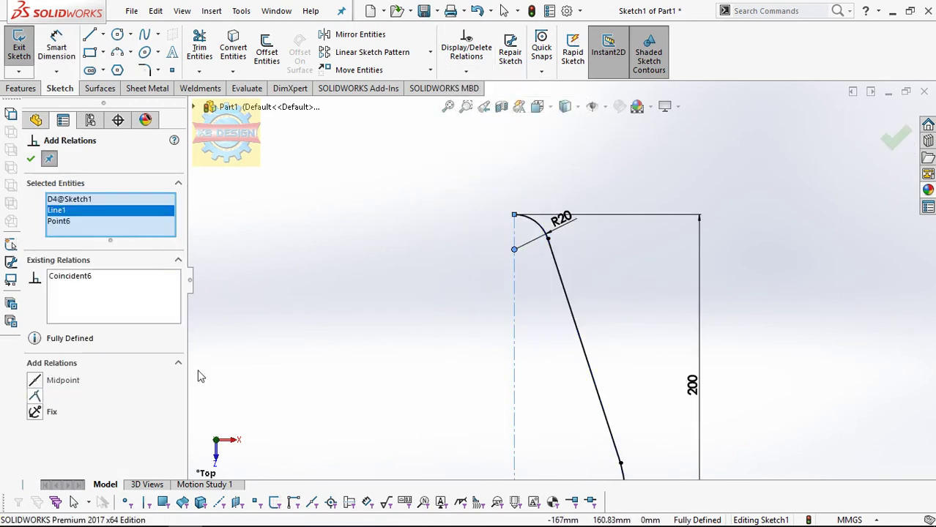
{"action": "scroll", "coordinate": [561, 248], "scroll_direction": "up", "scroll_amount": 4}
{"action": "scroll", "coordinate": [583, 326], "scroll_direction": "down", "scroll_amount": 3}
{"action": "scroll", "coordinate": [562, 335], "scroll_direction": "down", "scroll_amount": 1}
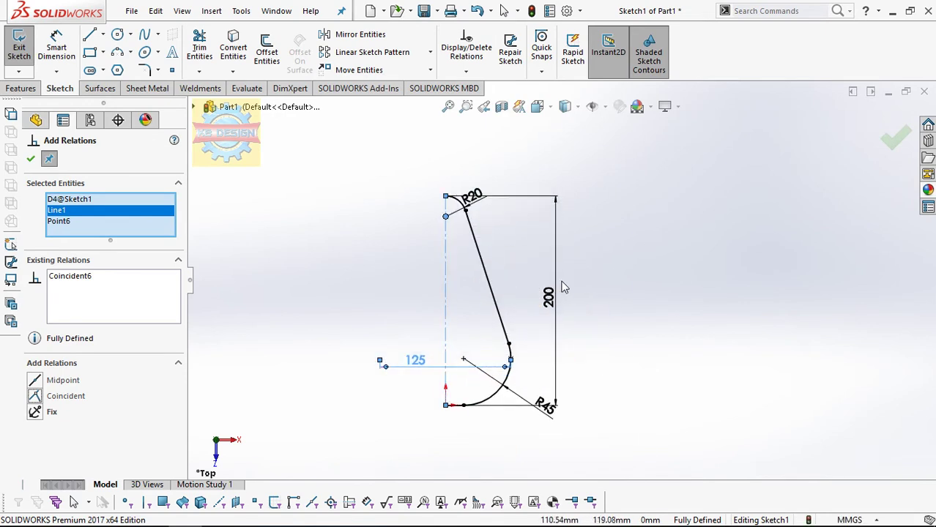
{"action": "key", "text": "Escape"}
{"action": "scroll", "coordinate": [511, 216], "scroll_direction": "down", "scroll_amount": 1}
{"action": "scroll", "coordinate": [580, 364], "scroll_direction": "down", "scroll_amount": 1}
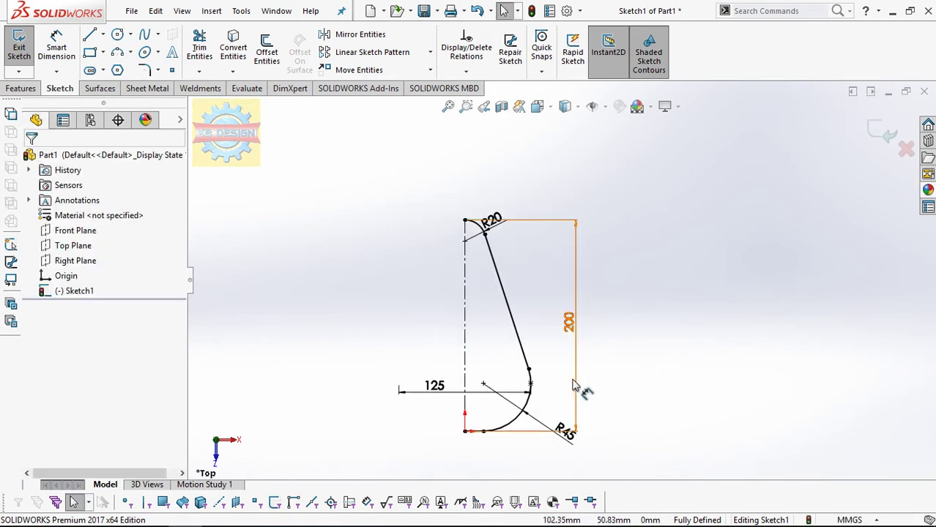
{"action": "scroll", "coordinate": [606, 397], "scroll_direction": "down", "scroll_amount": 1}
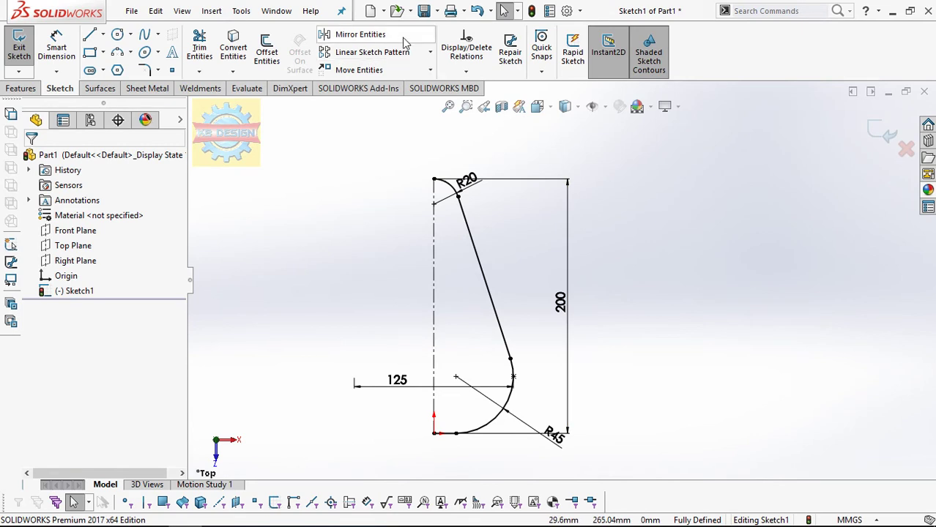
Step: Mirror the whole half profile about the vertical centreline
{"action": "left_click", "coordinate": [355, 35]}
{"action": "left_click_drag", "start_coordinate": [391, 159], "coordinate": [672, 480]}
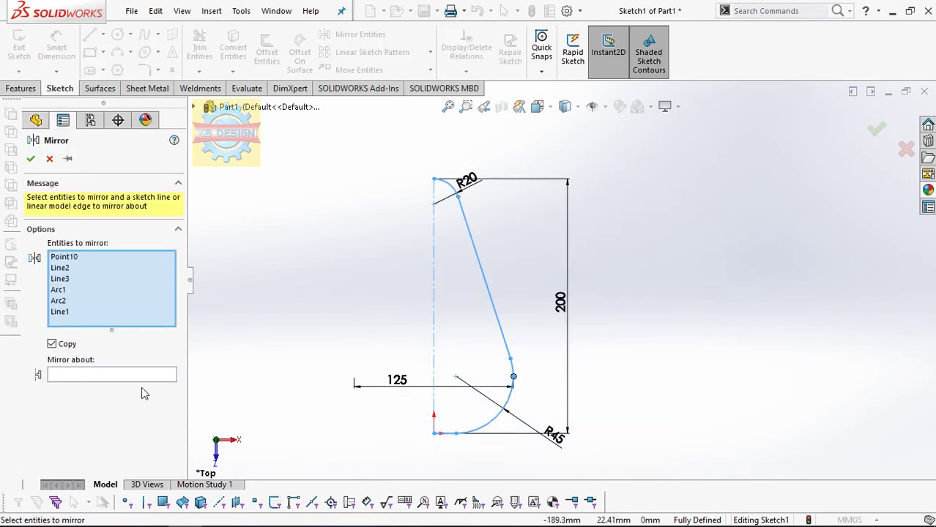
{"action": "left_click", "coordinate": [143, 375]}
{"action": "left_click", "coordinate": [435, 323]}
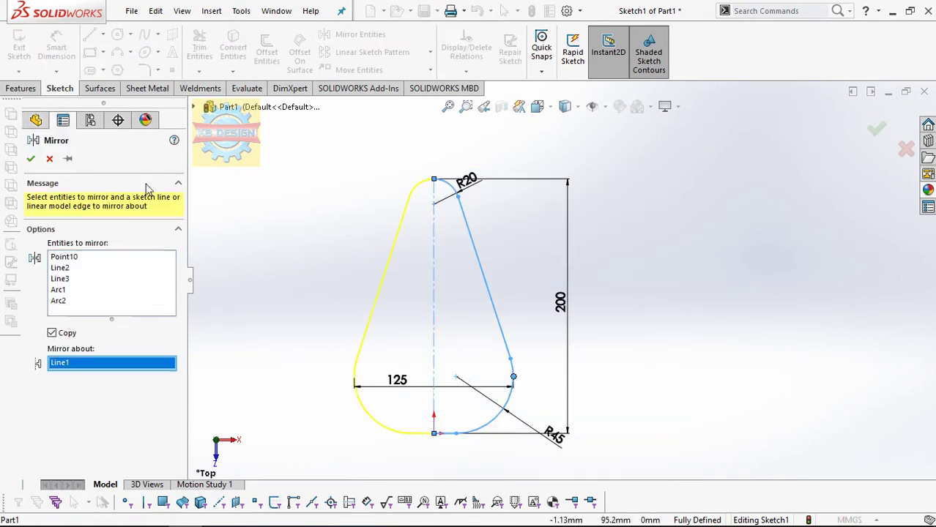
{"action": "left_click", "coordinate": [30, 158]}
Step: Extrude the teardrop profile 2 mm into a thin plate (Boss-Extrude1)
{"action": "left_click", "coordinate": [20, 87]}
{"action": "left_click", "coordinate": [25, 48]}
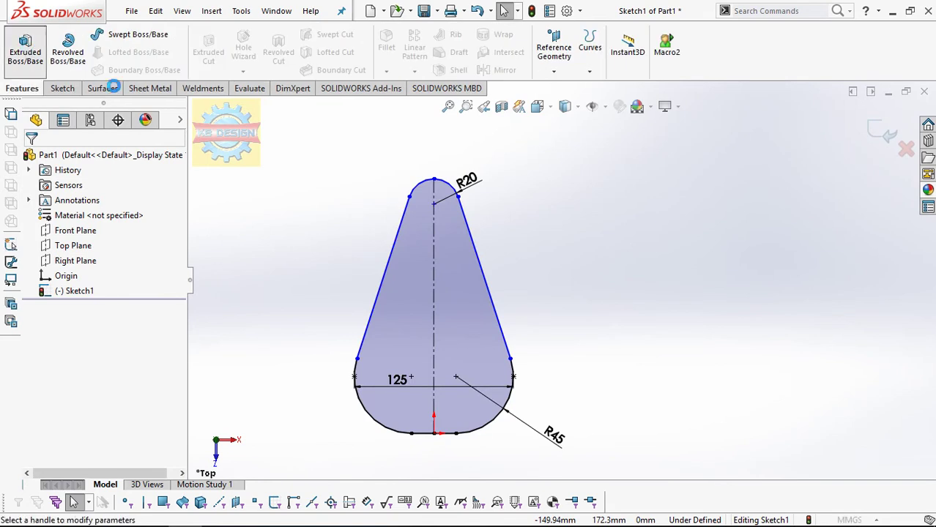
{"action": "type", "text": "2"}
{"action": "key", "text": "Return"}
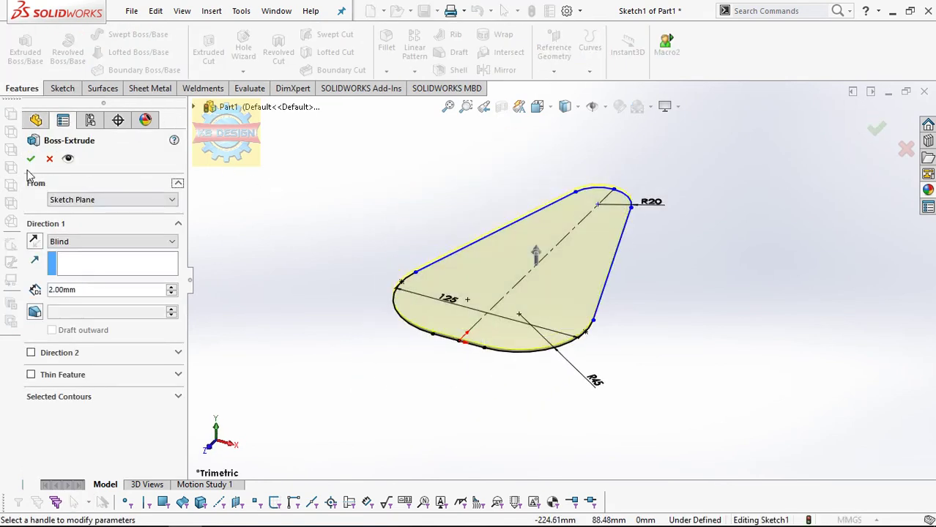
{"action": "left_click", "coordinate": [30, 158]}
{"action": "mouse_move", "coordinate": [440, 220]}
{"action": "middle_mouse_down"}
{"action": "mouse_move", "coordinate": [471, 193]}
{"action": "mouse_move", "coordinate": [602, 268]}
{"action": "mouse_move", "coordinate": [569, 296]}
{"action": "middle_mouse_up"}
Step: Sketch on the Right Plane a line from the plate's left edge to its top edge
{"action": "left_click", "coordinate": [73, 261]}
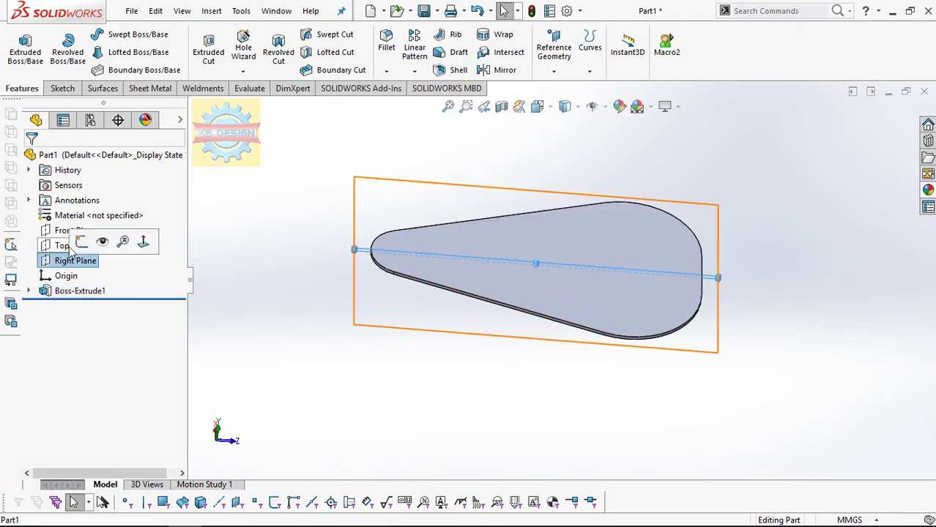
{"action": "left_click", "coordinate": [80, 248]}
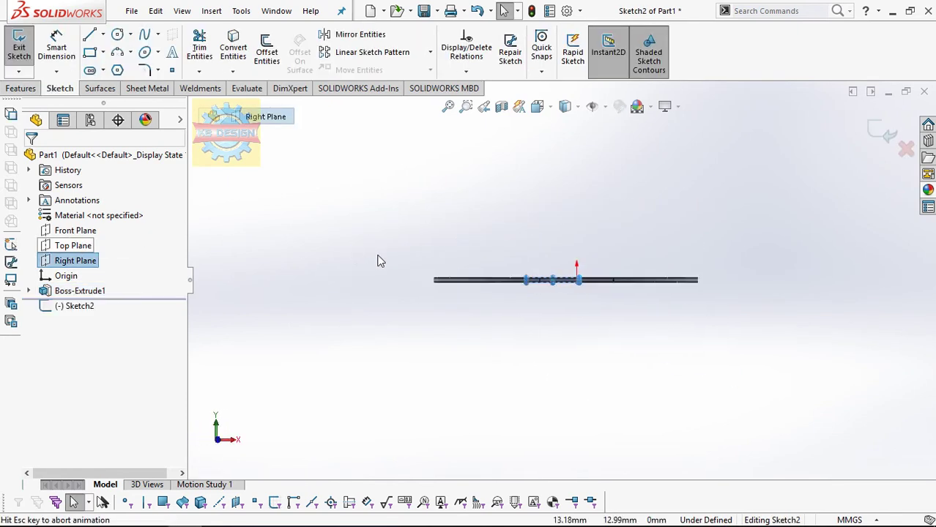
{"action": "scroll", "coordinate": [432, 300], "scroll_direction": "down", "scroll_amount": 5}
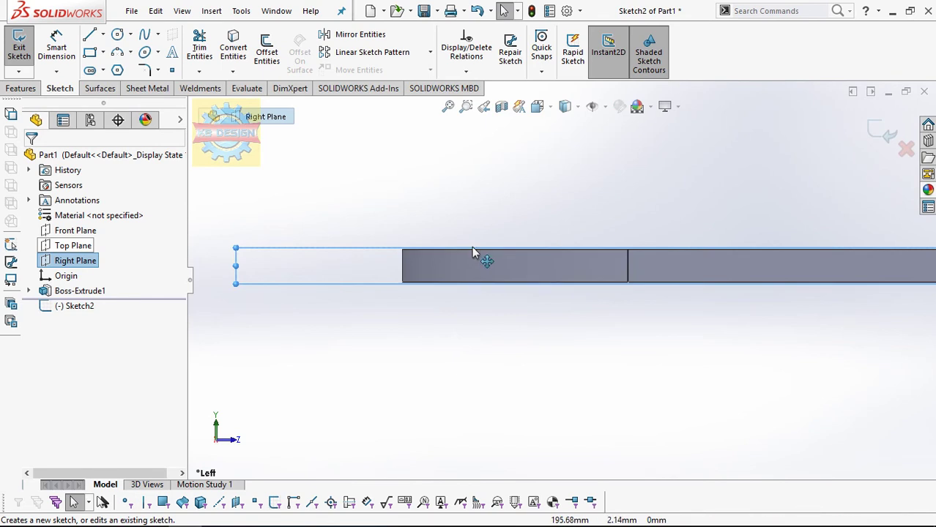
{"action": "scroll", "coordinate": [533, 211], "scroll_direction": "down", "scroll_amount": 1}
{"action": "scroll", "coordinate": [511, 206], "scroll_direction": "down", "scroll_amount": 1}
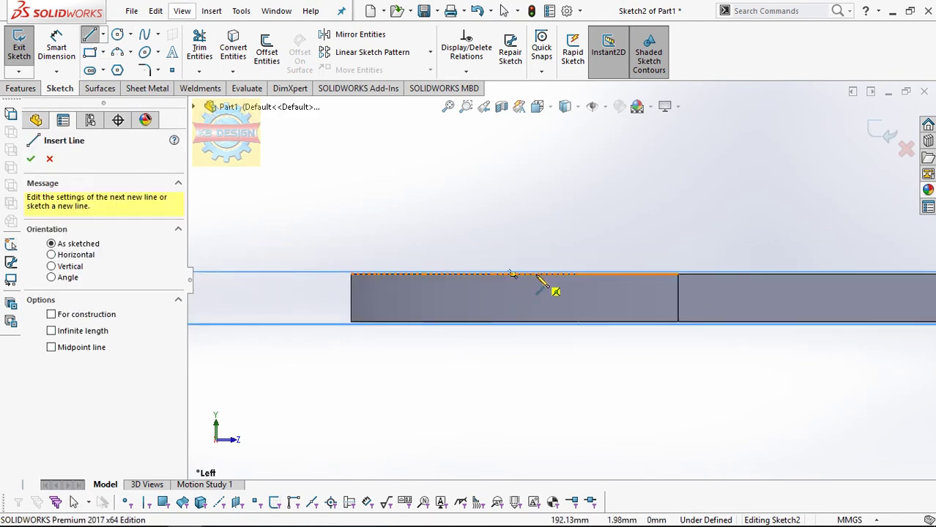
{"action": "left_click", "coordinate": [353, 274]}
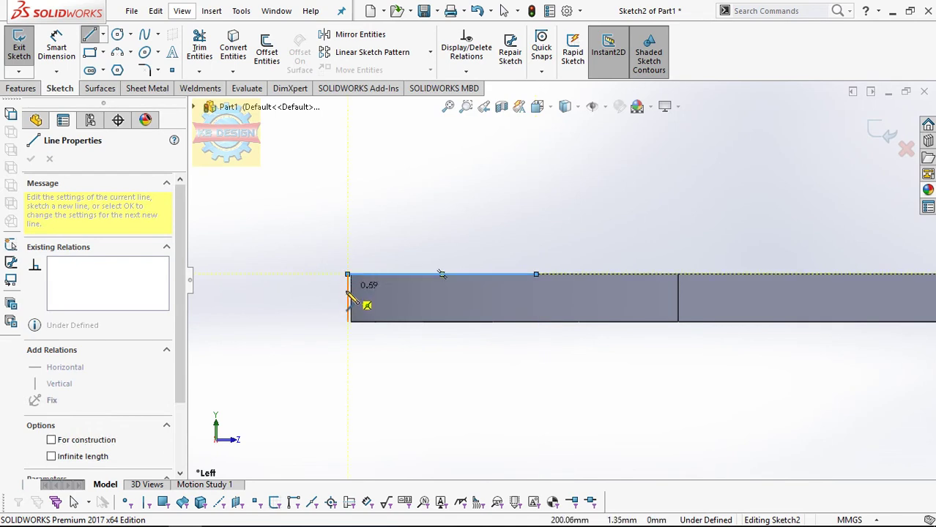
{"action": "left_click", "coordinate": [348, 298]}
{"action": "double_click", "coordinate": [537, 275]}
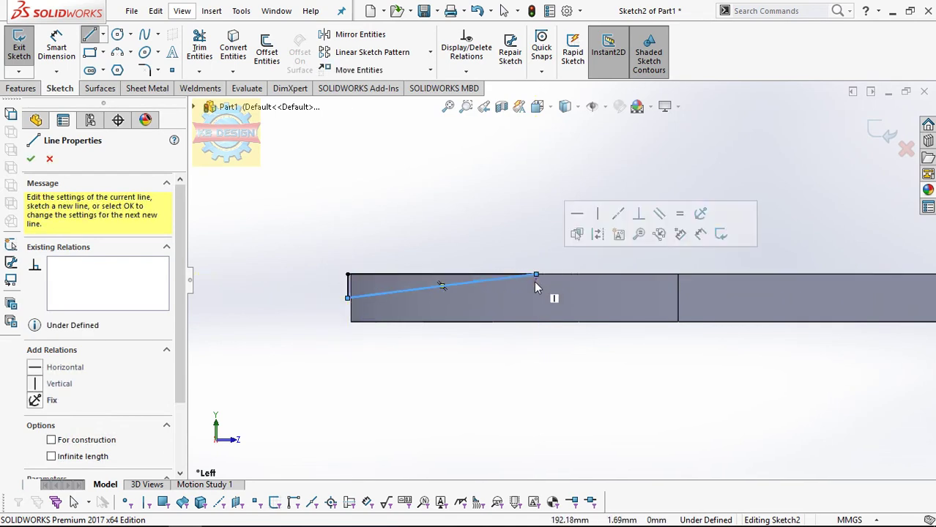
{"action": "scroll", "coordinate": [549, 277], "scroll_direction": "down", "scroll_amount": 1}
{"action": "key", "text": "Escape"}
Step: Dimension the sloped line at 5° to the plate's top edge and close Sketch2
{"action": "left_click", "coordinate": [313, 300]}
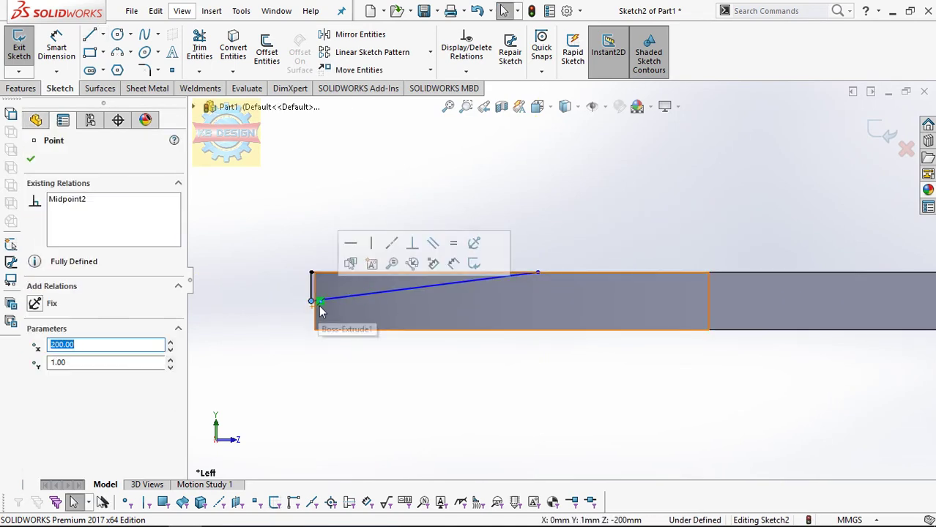
{"action": "key", "text": "d"}
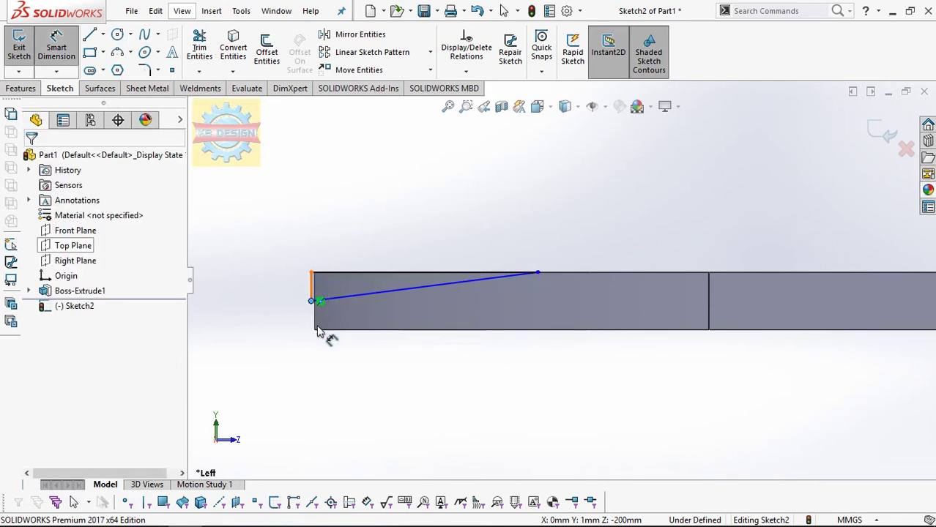
{"action": "left_click", "coordinate": [320, 330]}
{"action": "left_click", "coordinate": [303, 324]}
{"action": "left_click", "coordinate": [386, 247]}
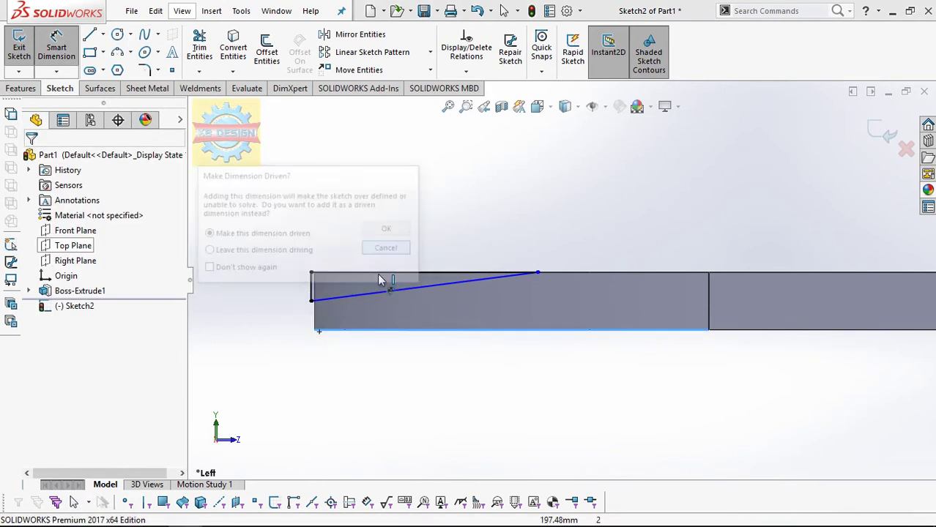
{"action": "left_click", "coordinate": [376, 287]}
{"action": "left_click", "coordinate": [330, 272]}
{"action": "left_click", "coordinate": [290, 284]}
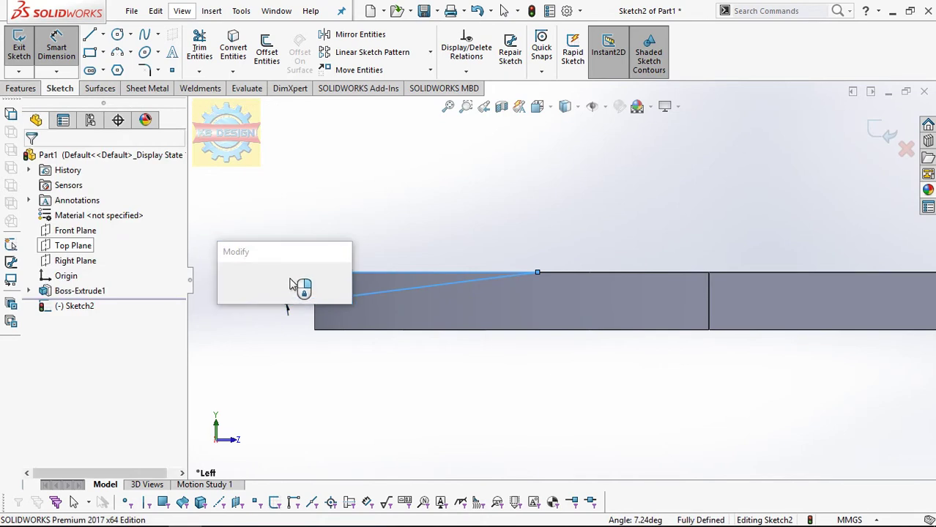
{"action": "type", "text": "5.00deg"}
{"action": "key", "text": "Return"}
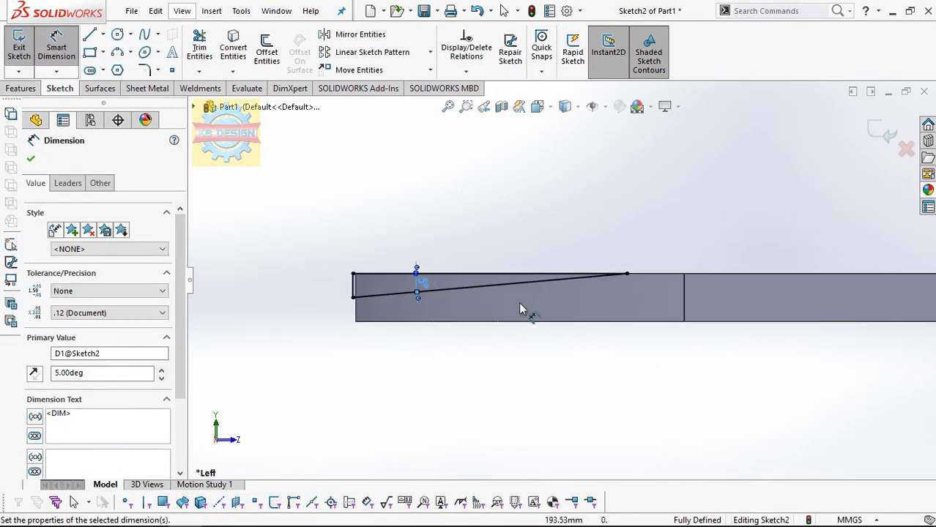
{"action": "left_click", "coordinate": [19, 40]}
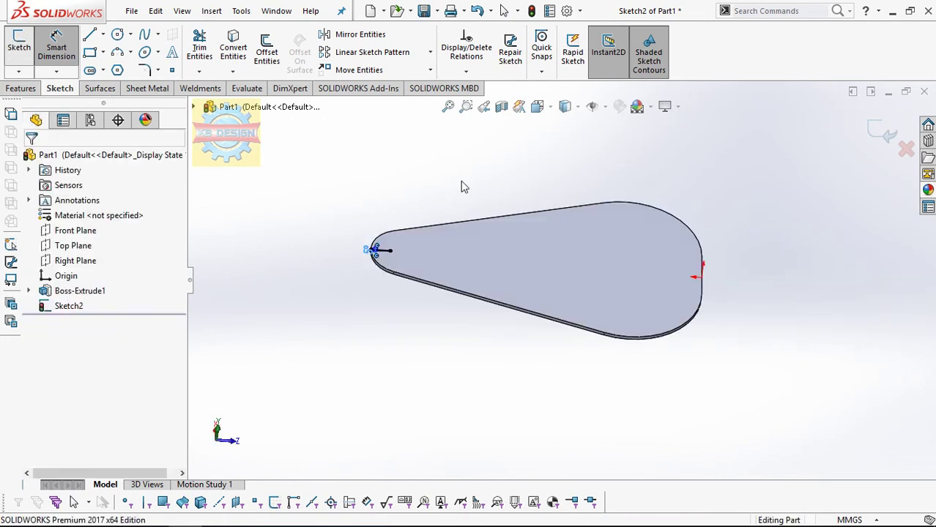
Step: Sketch on the plate face, convert its outline, and add a centreline top to bottom
{"action": "left_click", "coordinate": [565, 231]}
{"action": "left_click", "coordinate": [630, 214]}
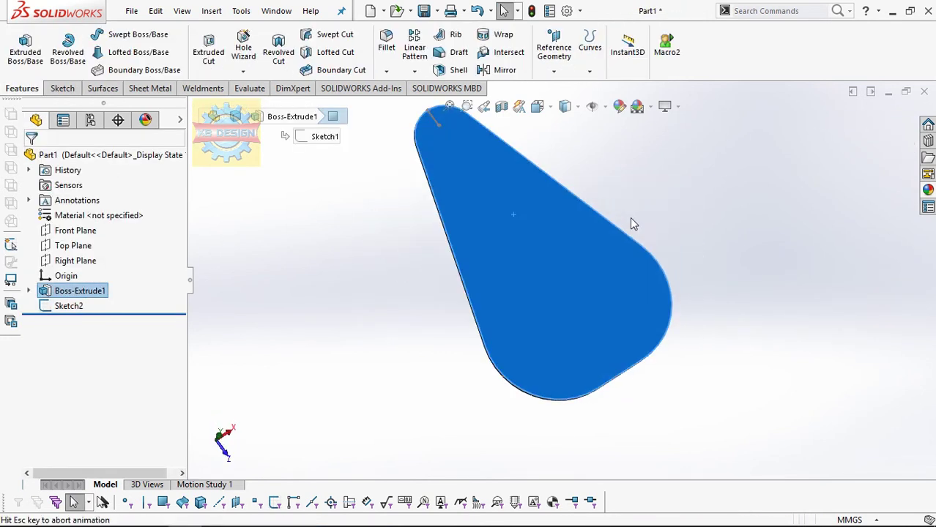
{"action": "left_click", "coordinate": [62, 88]}
{"action": "left_click", "coordinate": [19, 44]}
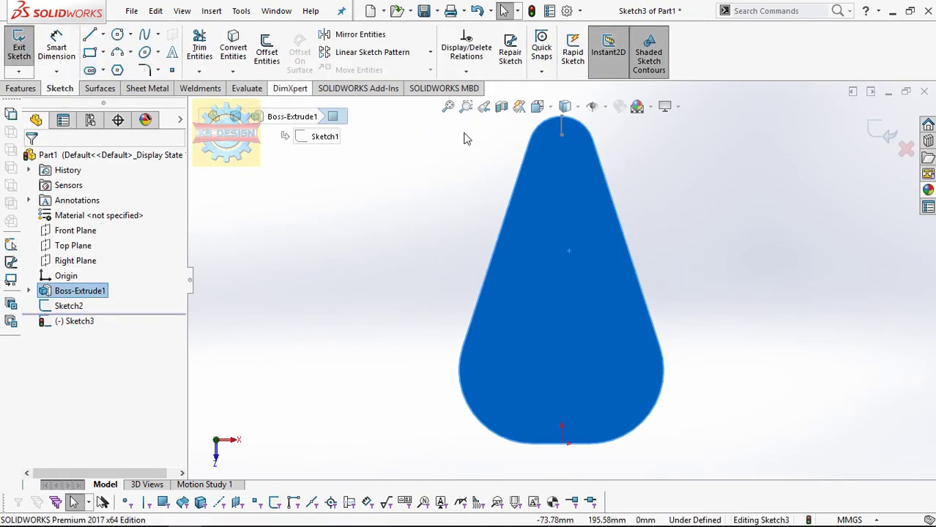
{"action": "left_click", "coordinate": [238, 48]}
{"action": "left_click", "coordinate": [103, 35]}
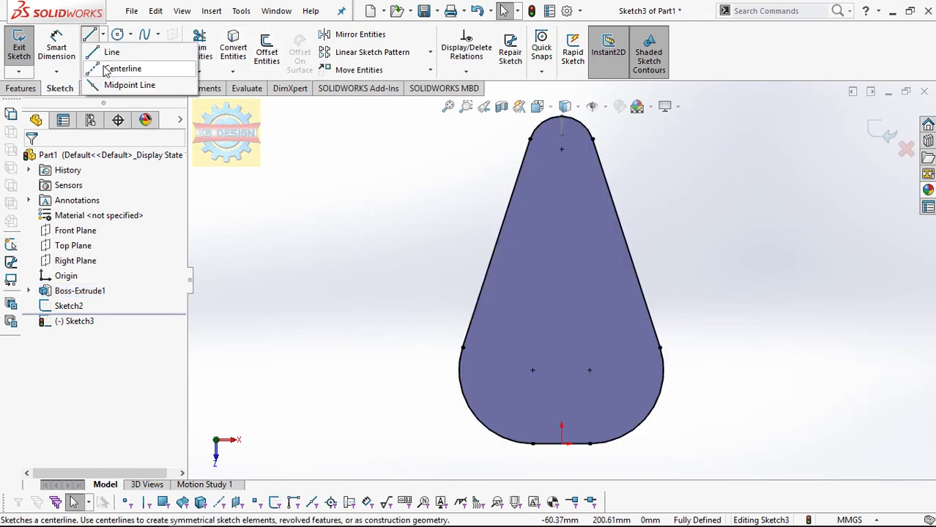
{"action": "left_click", "coordinate": [108, 69]}
{"action": "left_click", "coordinate": [561, 117]}
{"action": "left_click", "coordinate": [561, 443]}
{"action": "key", "text": "Escape"}
{"action": "key", "text": "Escape"}
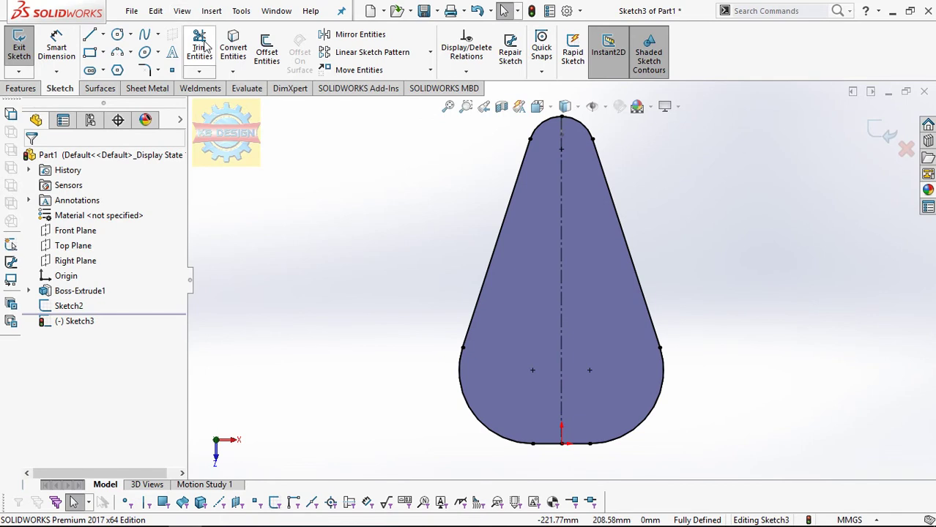
Step: Trim the extra outline curves, extend the left side to the bottom line, and exit Sketch3
{"action": "left_click", "coordinate": [205, 46]}
{"action": "left_click_drag", "start_coordinate": [425, 414], "coordinate": [472, 410]}
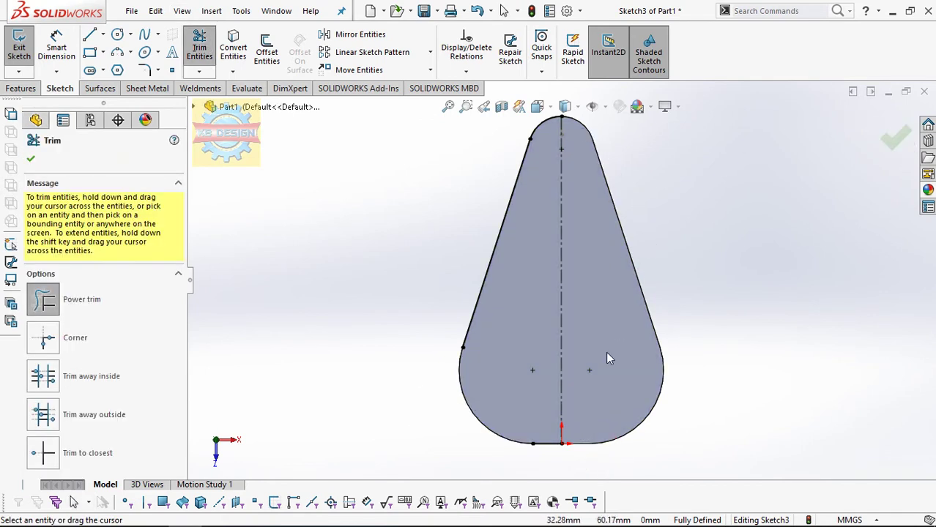
{"action": "key", "text": "Escape"}
{"action": "left_click_drag", "start_coordinate": [533, 443], "coordinate": [460, 455]}
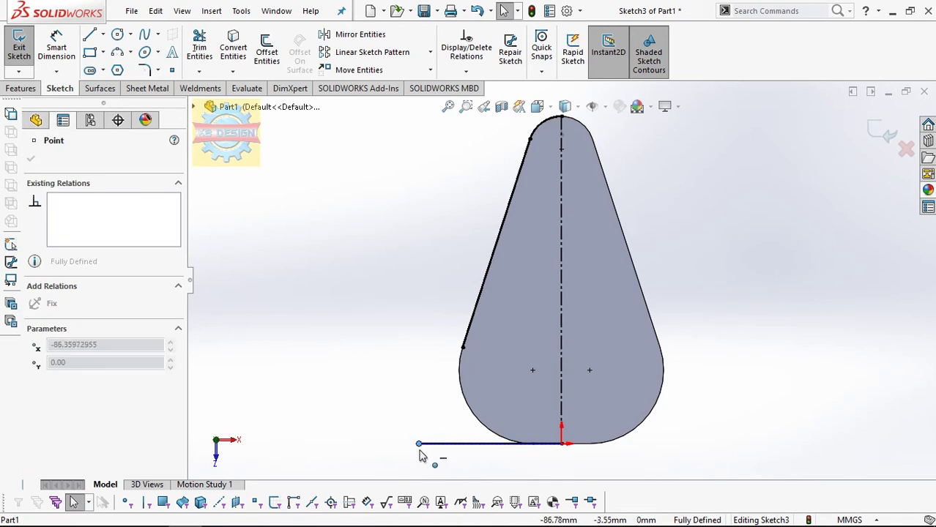
{"action": "left_click", "coordinate": [199, 71]}
{"action": "left_click", "coordinate": [220, 103]}
{"action": "left_click", "coordinate": [471, 326]}
{"action": "key", "text": "Escape"}
{"action": "left_click", "coordinate": [199, 51]}
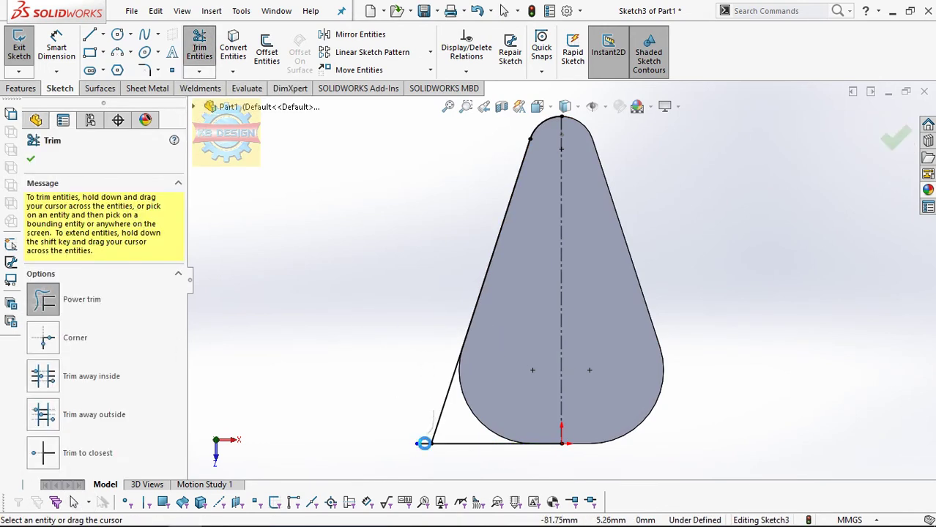
{"action": "middle_click_drag", "start_coordinate": [577, 345], "coordinate": [454, 293]}
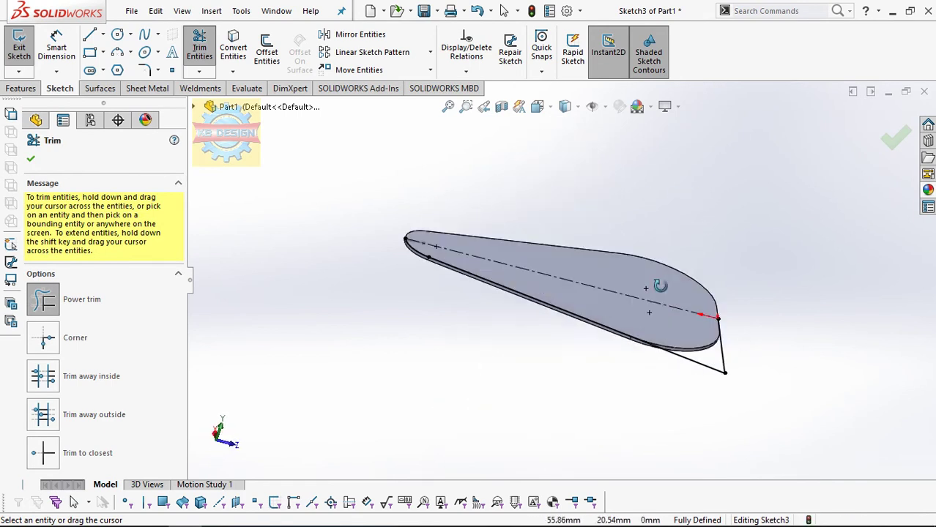
{"action": "left_click", "coordinate": [20, 46]}
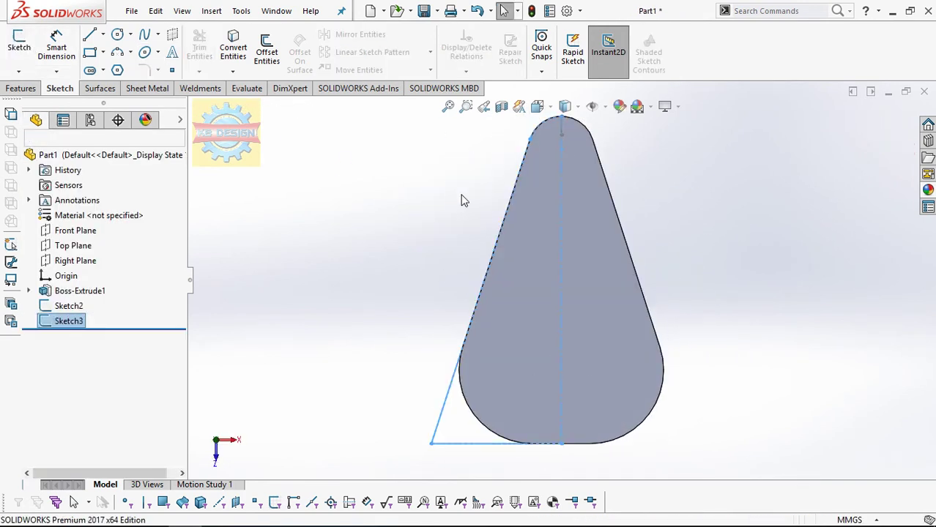
{"action": "left_click", "coordinate": [22, 87]}
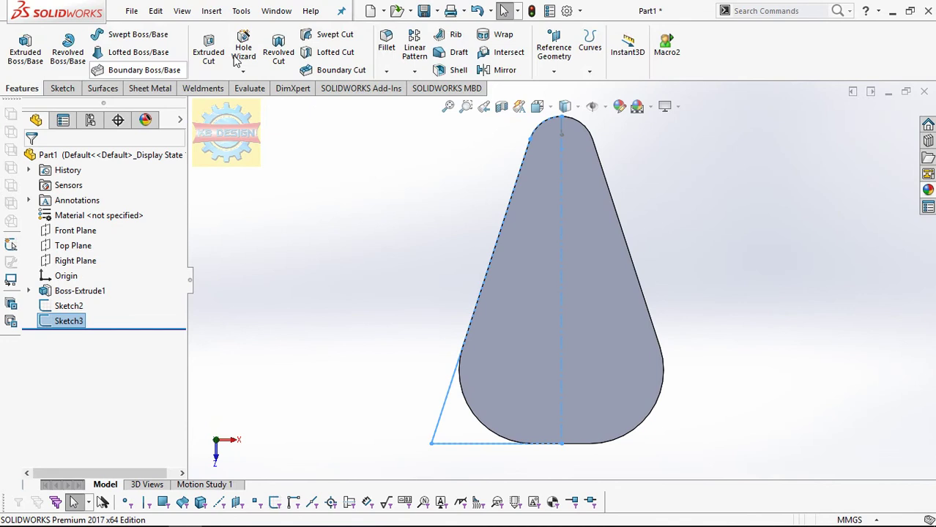
Step: Create a swept cut (Cut-Sweep1) with Sketch2 as profile along the Sketch3 path
{"action": "left_click", "coordinate": [326, 37]}
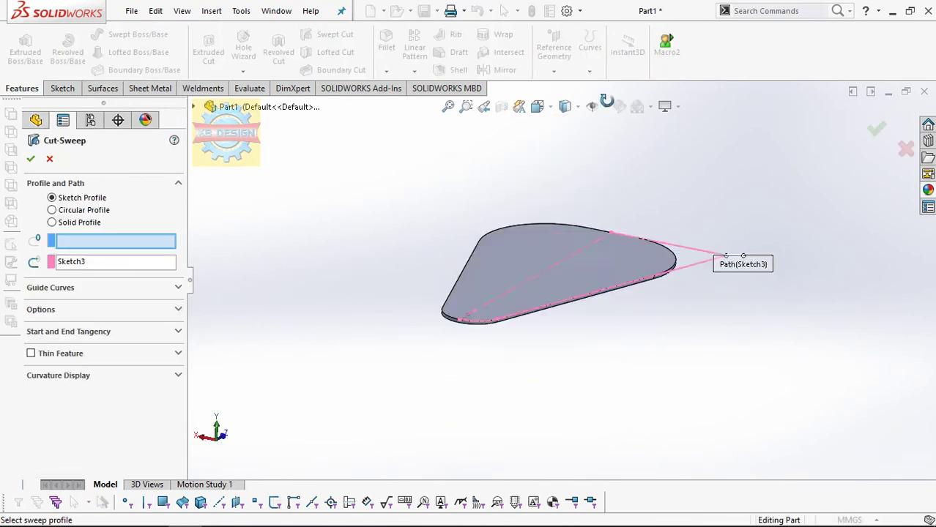
{"action": "scroll", "coordinate": [407, 340], "scroll_direction": "down", "scroll_amount": 4}
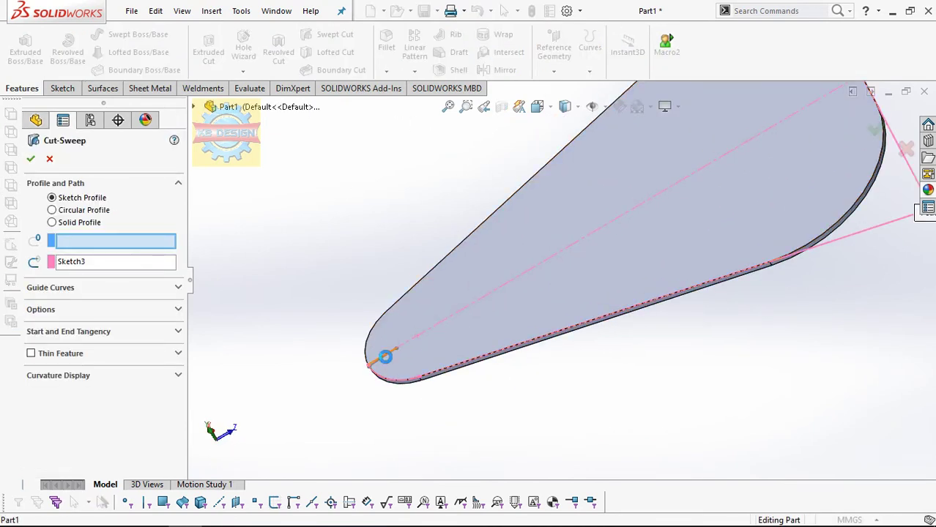
{"action": "left_click", "coordinate": [385, 356]}
{"action": "left_click", "coordinate": [31, 159]}
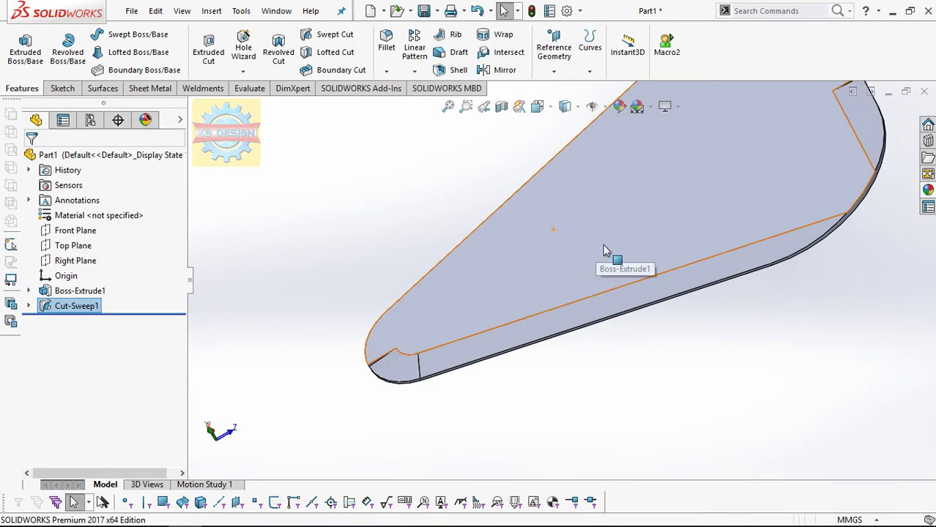
{"action": "scroll", "coordinate": [607, 247], "scroll_direction": "up", "scroll_amount": 3}
{"action": "mouse_move", "coordinate": [608, 247]}
{"action": "middle_mouse_down"}
{"action": "mouse_move", "coordinate": [655, 196]}
{"action": "mouse_move", "coordinate": [606, 188]}
{"action": "mouse_move", "coordinate": [730, 245]}
{"action": "middle_mouse_up"}
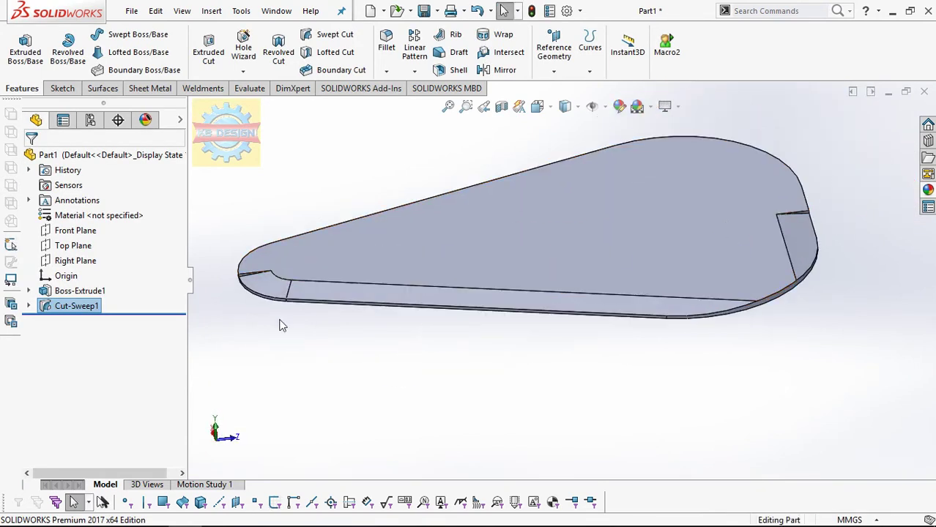
Step: Edit Sketch3, set the slanted path line to construction geometry, and rebuild the cut
{"action": "right_click", "coordinate": [94, 308]}
{"action": "left_click", "coordinate": [29, 306]}
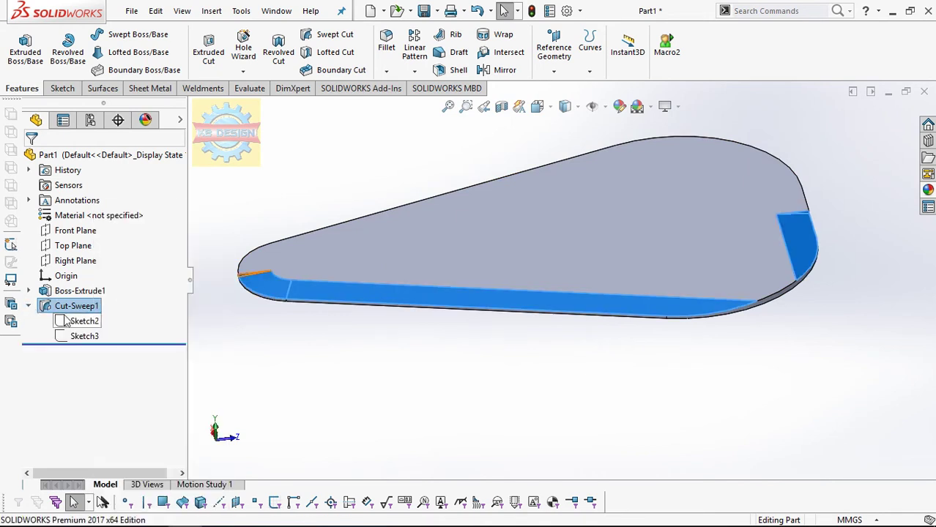
{"action": "left_click", "coordinate": [84, 335]}
{"action": "left_click", "coordinate": [103, 297]}
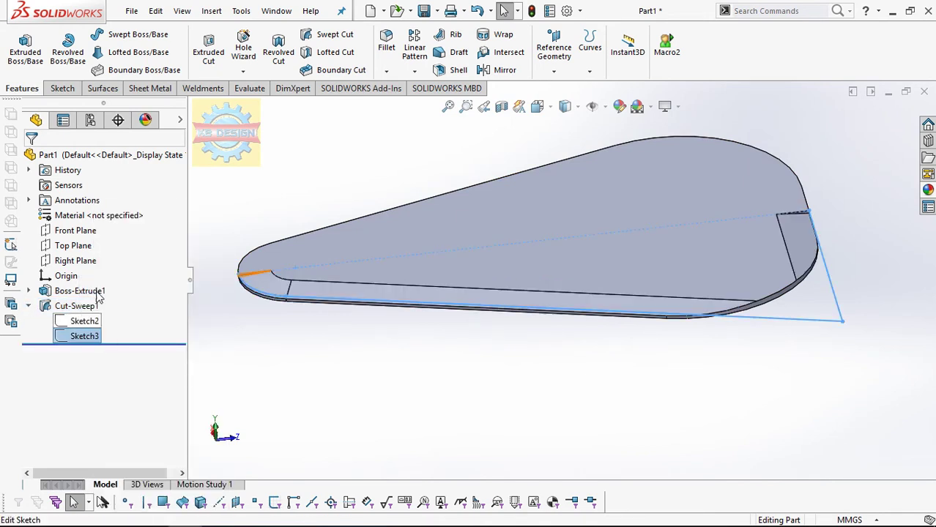
{"action": "left_click", "coordinate": [836, 301]}
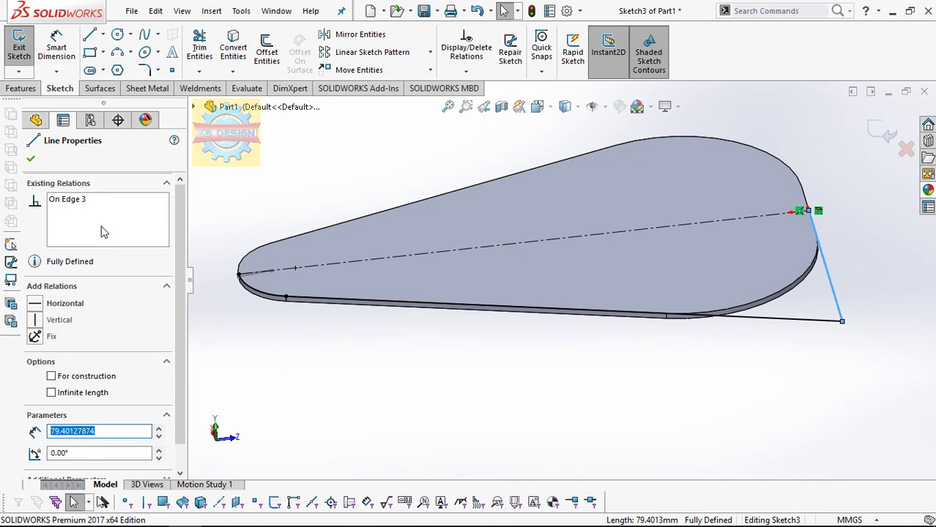
{"action": "left_click", "coordinate": [82, 377]}
{"action": "left_click", "coordinate": [19, 48]}
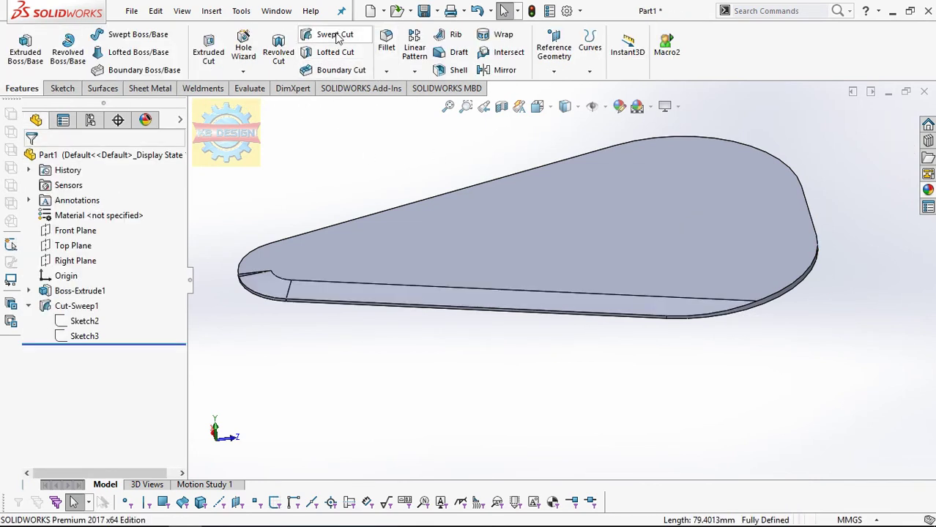
Step: Mirror Cut-Sweep1 about the Right Plane as Mirror1 and recheck its settings
{"action": "left_click", "coordinate": [505, 70]}
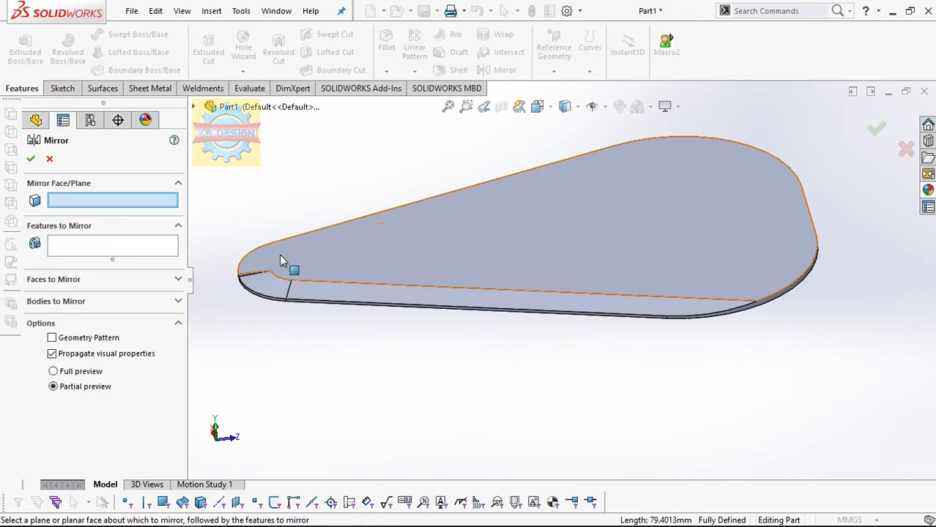
{"action": "left_click", "coordinate": [197, 110]}
{"action": "left_click", "coordinate": [245, 213]}
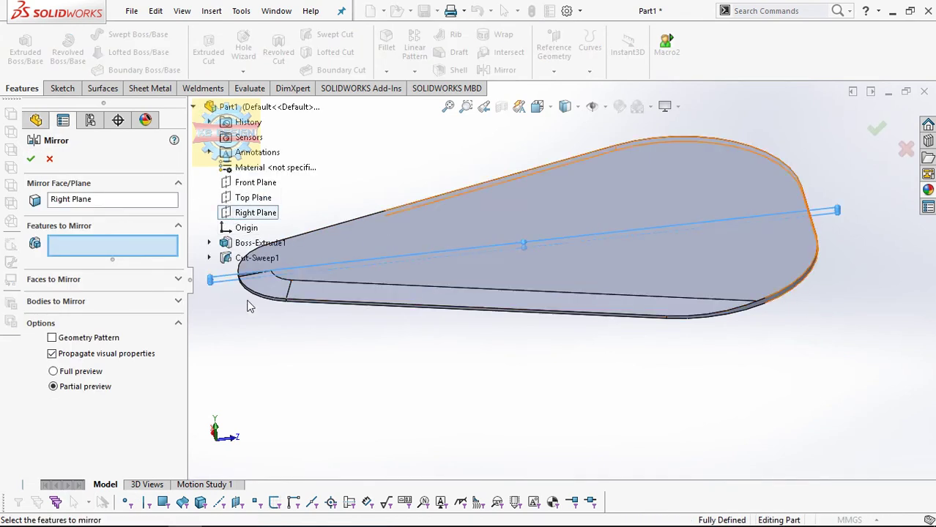
{"action": "left_click", "coordinate": [376, 304]}
{"action": "left_click", "coordinate": [34, 157]}
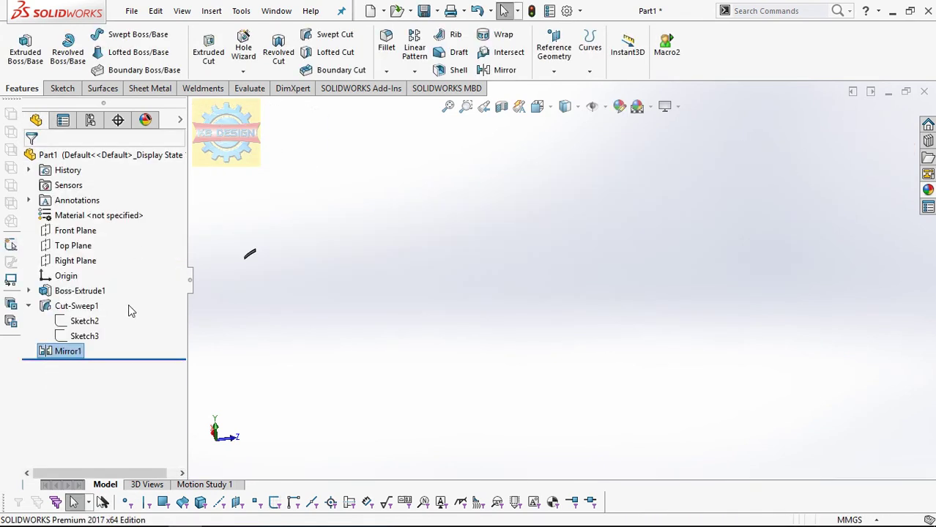
{"action": "right_click", "coordinate": [76, 358]}
{"action": "left_click", "coordinate": [82, 212]}
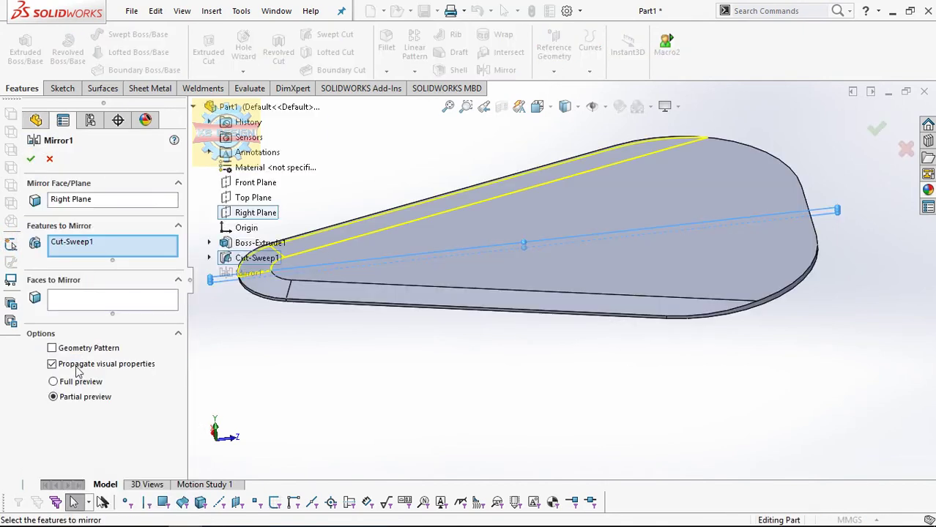
{"action": "left_click", "coordinate": [30, 159]}
{"action": "mouse_move", "coordinate": [556, 331]}
{"action": "middle_mouse_down"}
{"action": "mouse_move", "coordinate": [556, 199]}
{"action": "mouse_move", "coordinate": [553, 291]}
{"action": "mouse_move", "coordinate": [571, 319]}
{"action": "middle_mouse_up"}
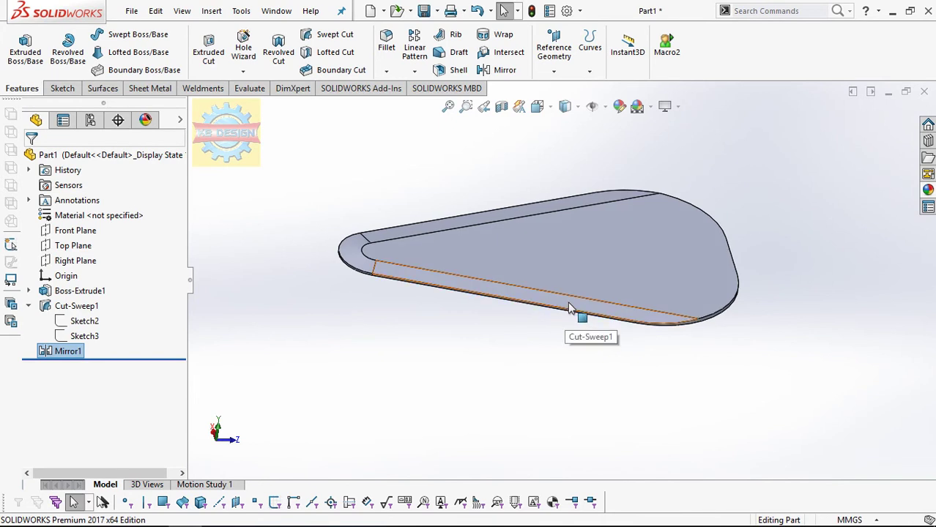
Step: Start a new sketch on the Right Plane, viewed from the left side
{"action": "left_click", "coordinate": [73, 260]}
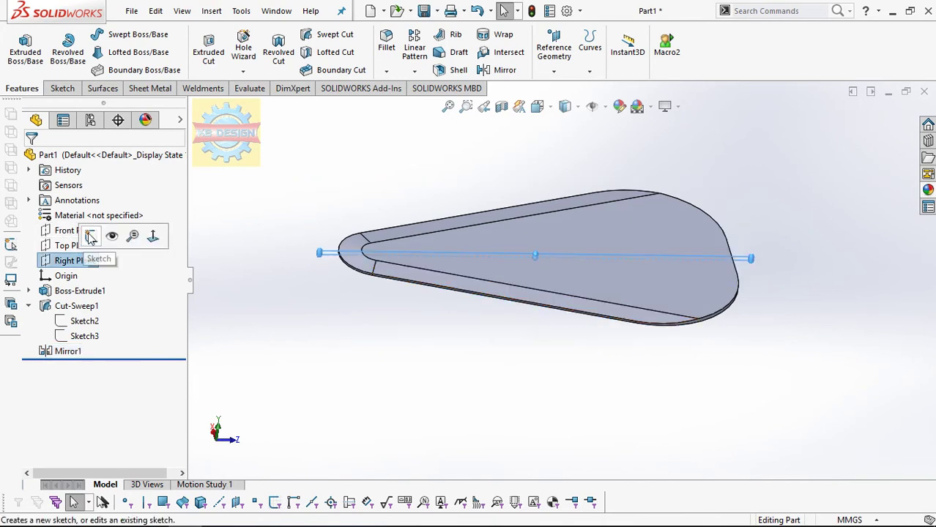
{"action": "left_click", "coordinate": [90, 236]}
{"action": "key", "text": "ctrl+8"}
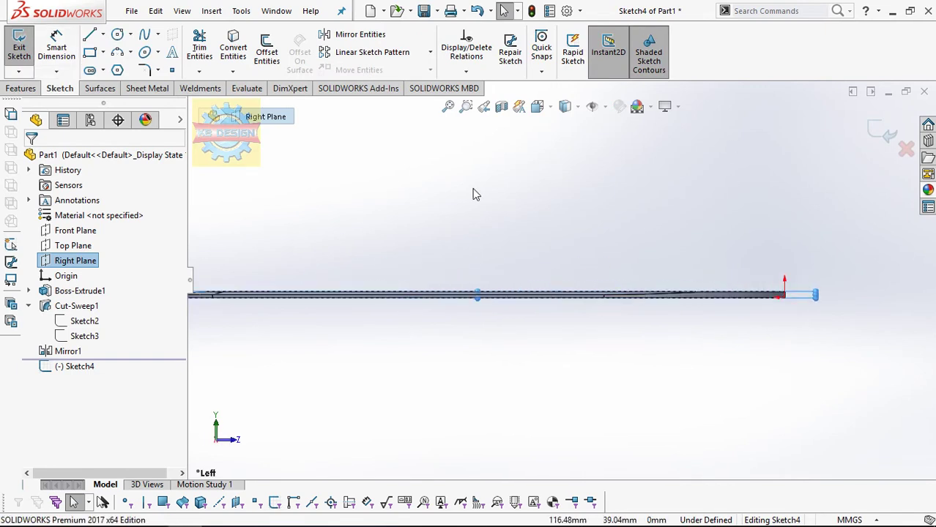
{"action": "key", "text": "z"}
{"action": "scroll", "coordinate": [493, 192], "scroll_direction": "down", "scroll_amount": 1}
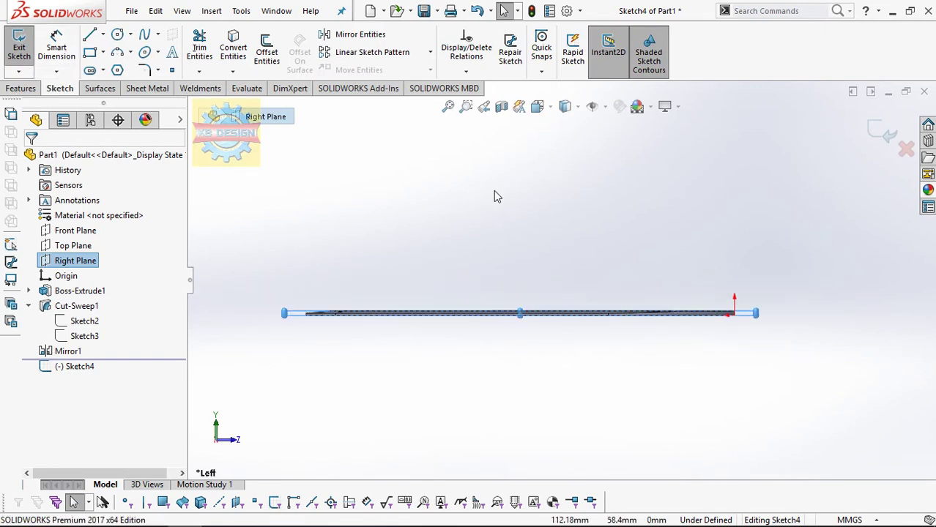
Step: Draw the handle path as connected lines: vertical, horizontal, slanted and long upper segment
{"action": "left_click", "coordinate": [93, 35]}
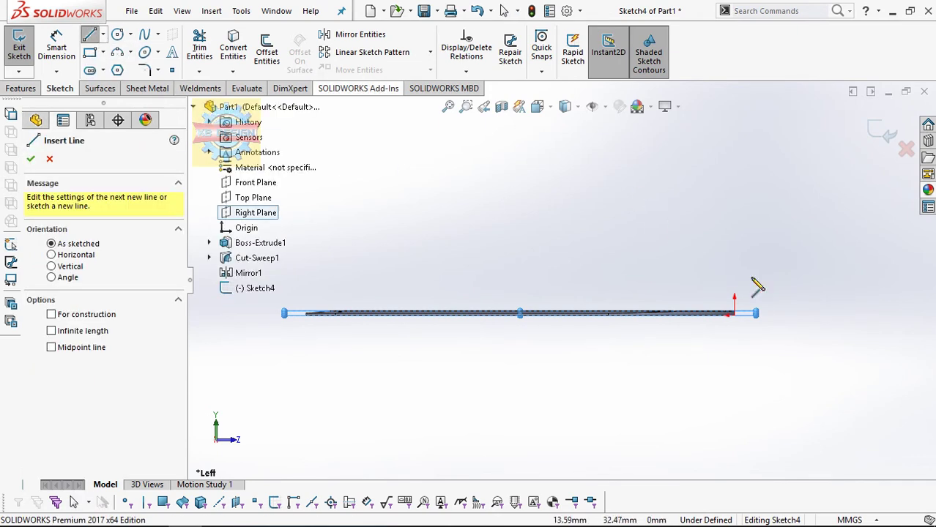
{"action": "scroll", "coordinate": [736, 312], "scroll_direction": "down", "scroll_amount": 2}
{"action": "left_click", "coordinate": [697, 308]}
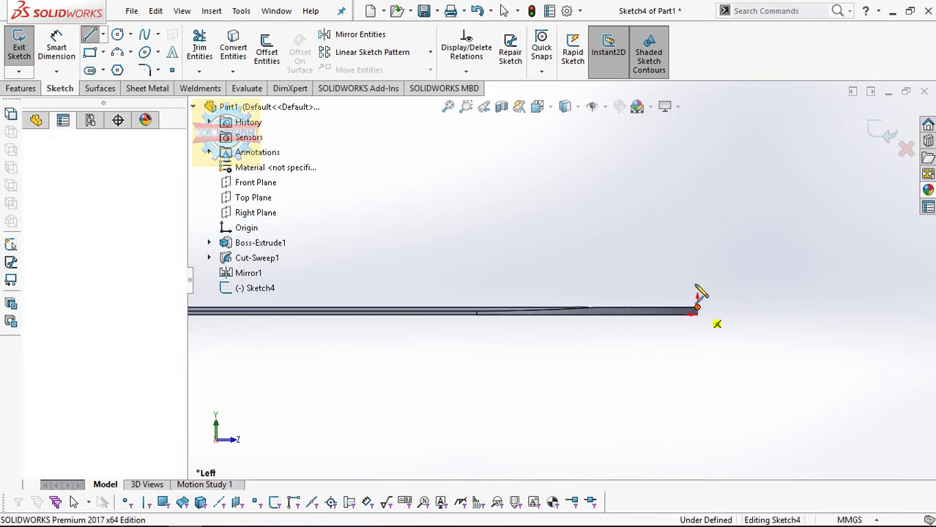
{"action": "left_click", "coordinate": [697, 276]}
{"action": "left_click", "coordinate": [775, 276]}
{"action": "left_click", "coordinate": [719, 170]}
{"action": "scroll", "coordinate": [793, 143], "scroll_direction": "up", "scroll_amount": 1}
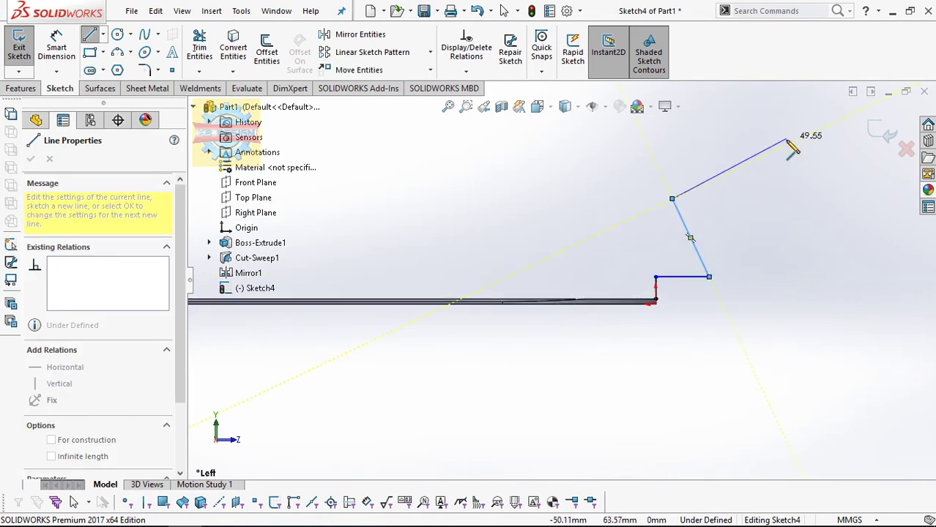
{"action": "left_click", "coordinate": [791, 131]}
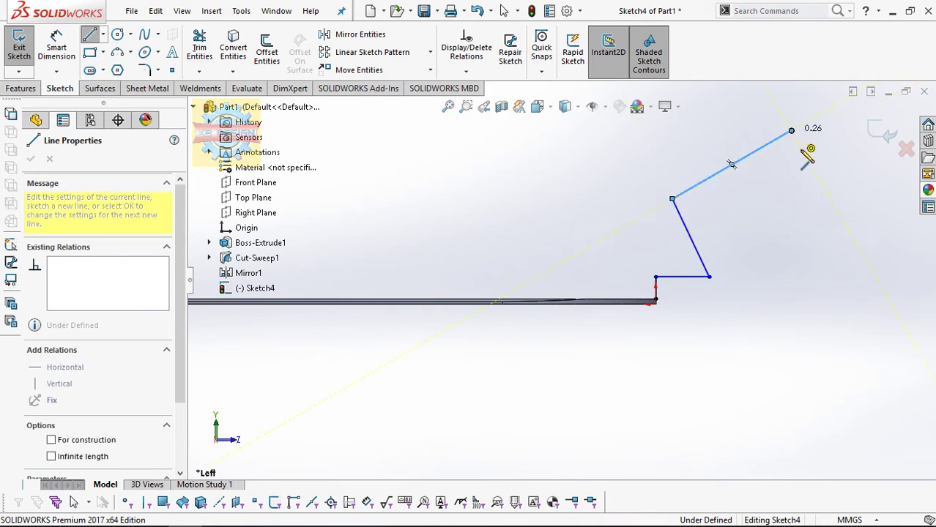
{"action": "key", "text": "z"}
{"action": "key", "text": "Escape"}
{"action": "scroll", "coordinate": [718, 213], "scroll_direction": "down", "scroll_amount": 1}
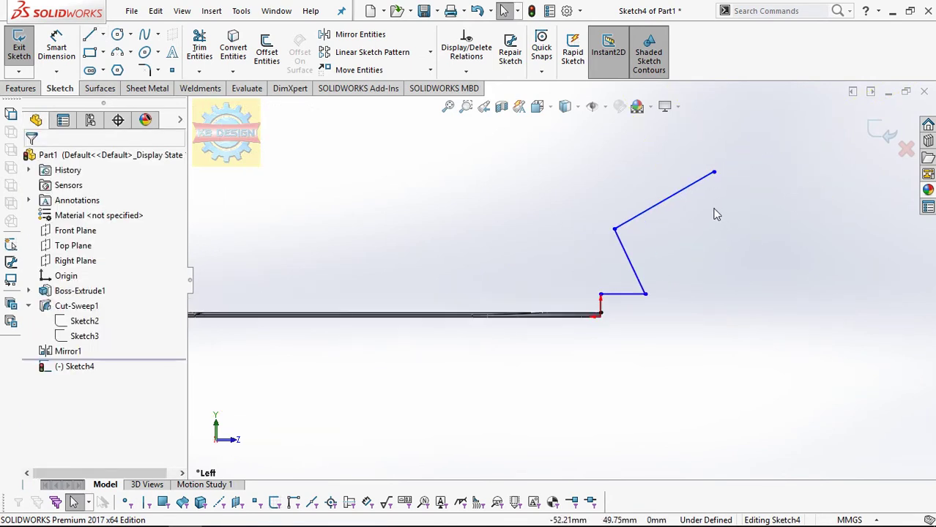
Step: Dimension the short vertical line to 5 mm and the lower bend angle to 70°
{"action": "left_click", "coordinate": [601, 307]}
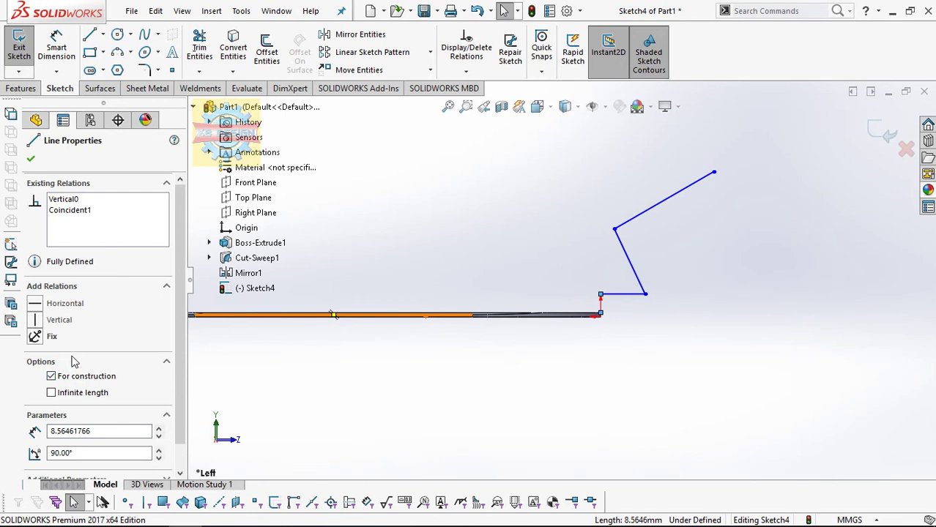
{"action": "left_click", "coordinate": [51, 50]}
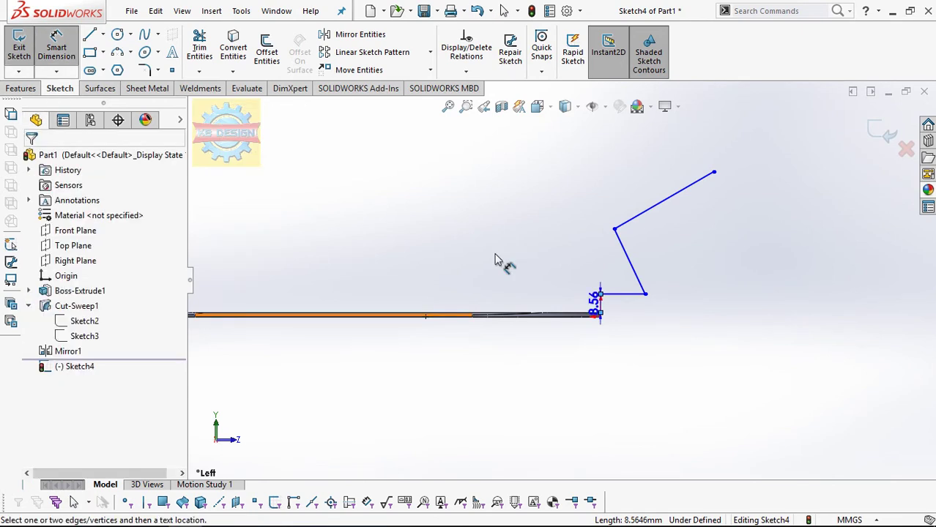
{"action": "left_click", "coordinate": [635, 335]}
{"action": "type", "text": "5"}
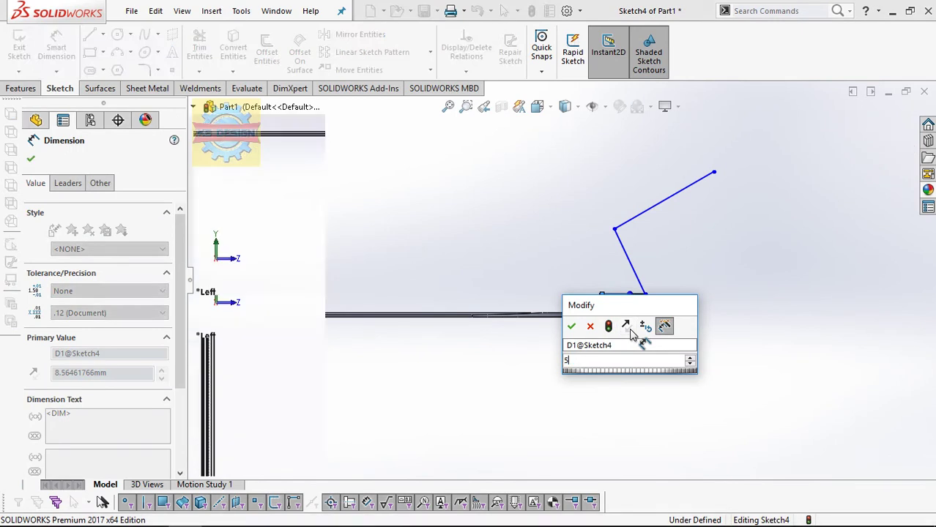
{"action": "key", "text": "Return"}
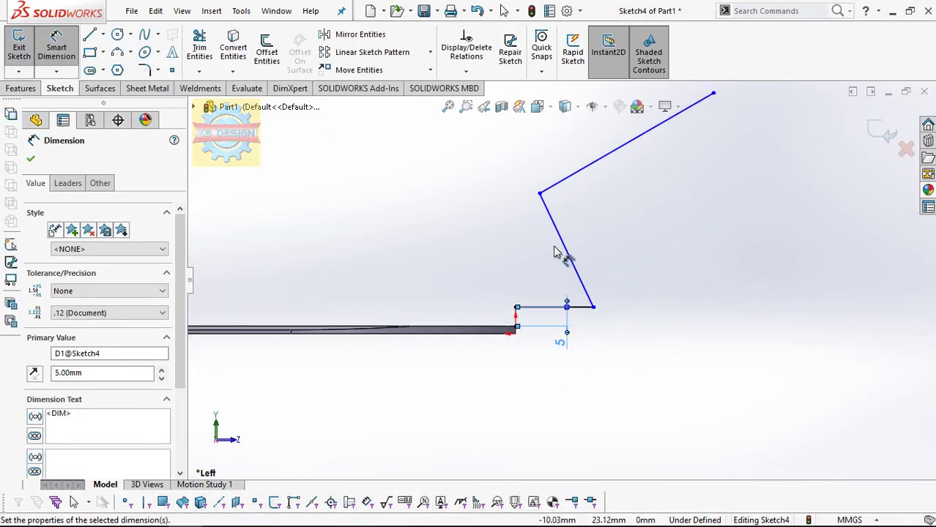
{"action": "left_click", "coordinate": [557, 307]}
{"action": "left_click", "coordinate": [575, 267]}
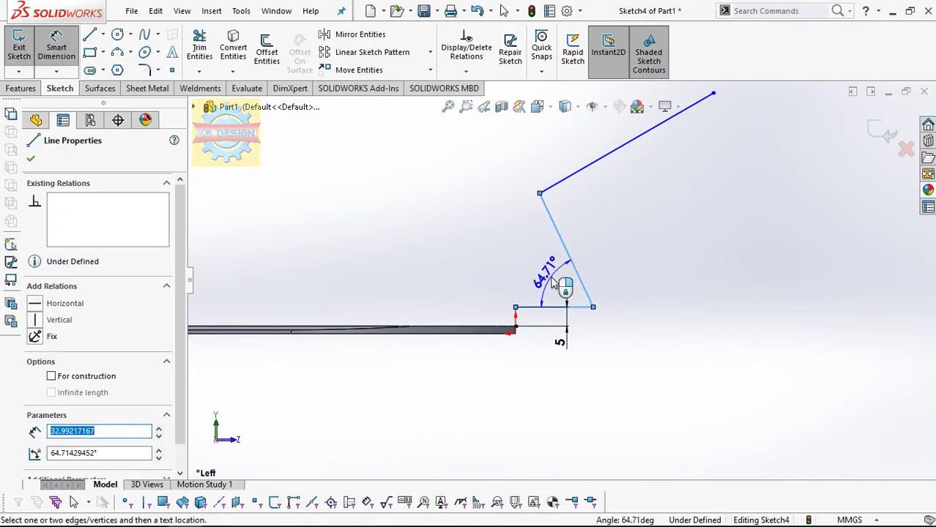
{"action": "left_click", "coordinate": [555, 284]}
{"action": "type", "text": "7"}
{"action": "key", "text": "Return"}
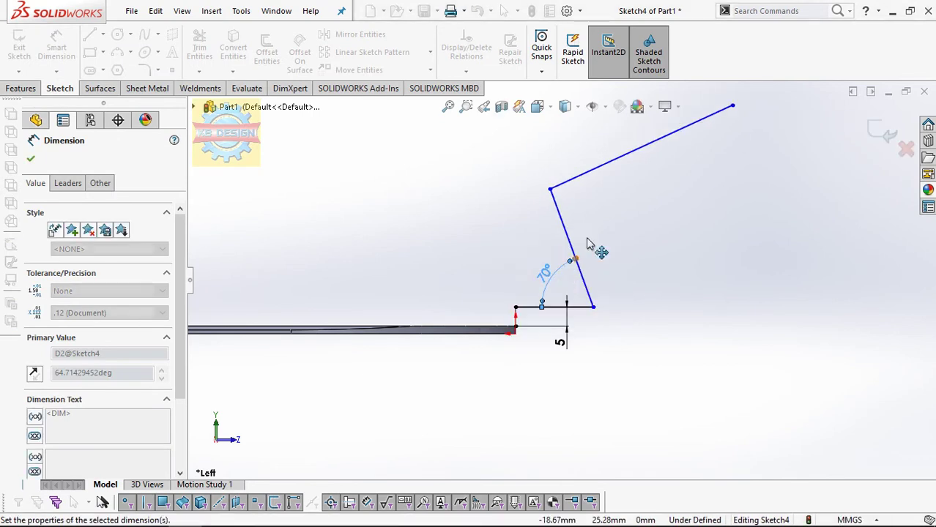
Step: Set the upper bend angle to 97° and the upper line length to 130 mm
{"action": "left_click", "coordinate": [562, 217]}
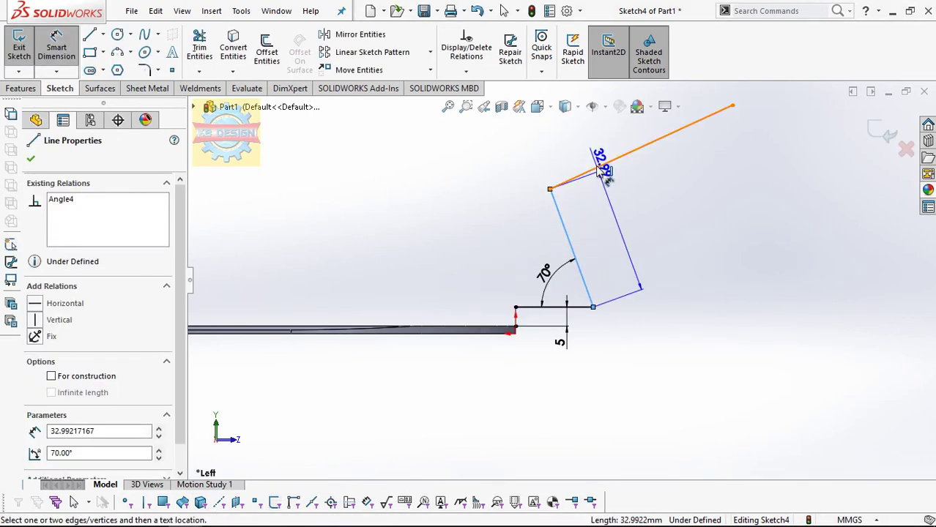
{"action": "left_click", "coordinate": [605, 164]}
{"action": "left_click", "coordinate": [592, 201]}
{"action": "type", "text": "97"}
{"action": "key", "text": "Return"}
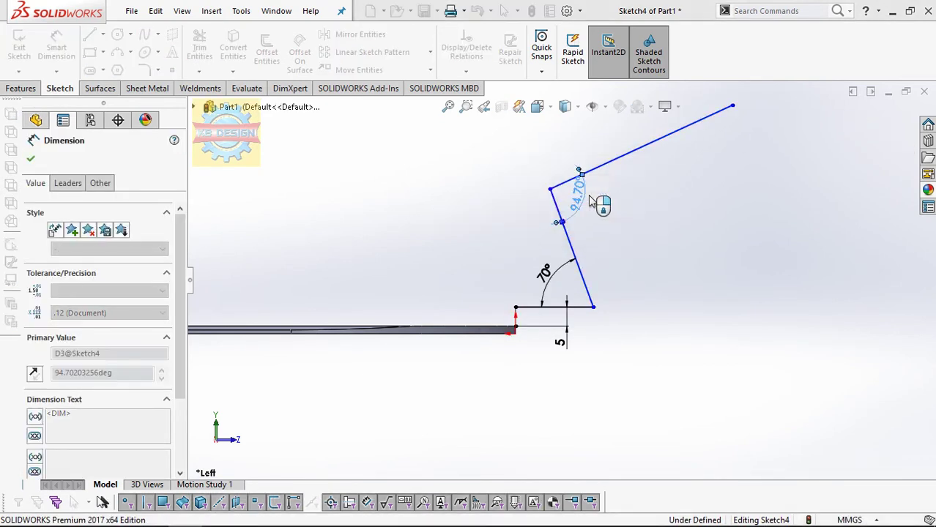
{"action": "left_click", "coordinate": [603, 185]}
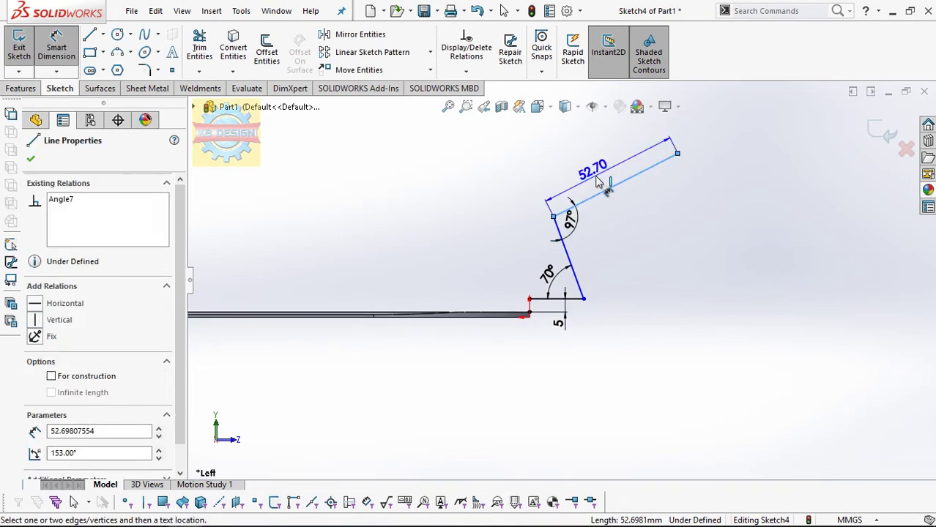
{"action": "left_click", "coordinate": [606, 186]}
{"action": "type", "text": "130"}
{"action": "key", "text": "Return"}
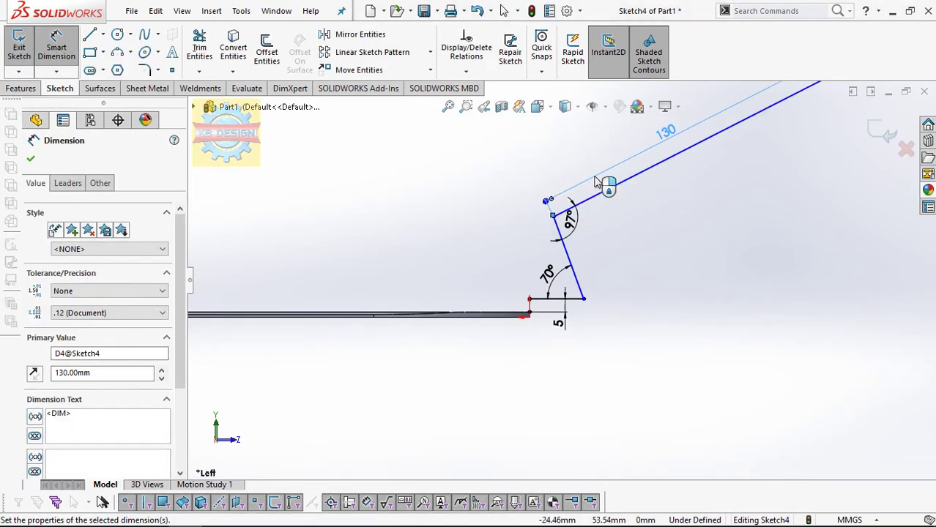
Step: Dimension the handle's vertical rise to 110 mm
{"action": "left_click", "coordinate": [574, 292]}
{"action": "left_click", "coordinate": [734, 153]}
{"action": "left_click", "coordinate": [777, 213]}
{"action": "type", "text": "110"}
{"action": "key", "text": "Return"}
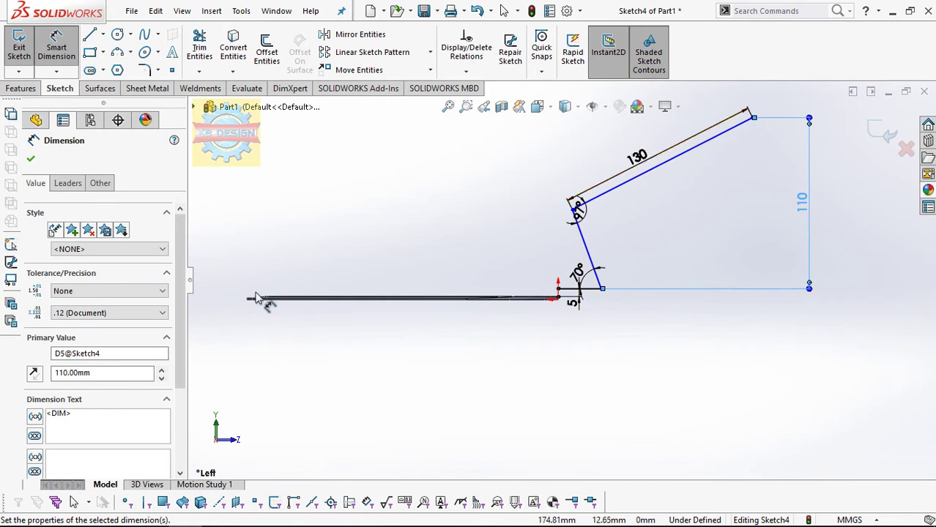
{"action": "key", "text": "Escape"}
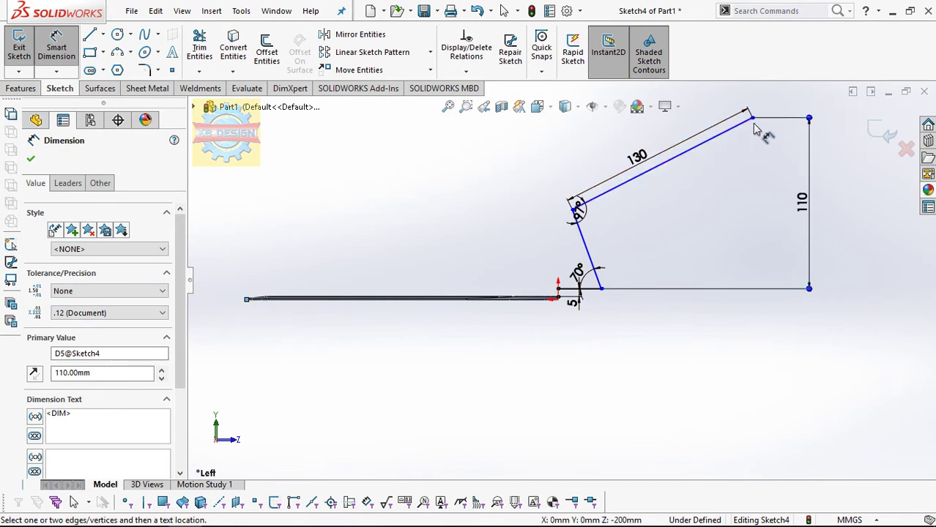
Step: Set the handle path's overall horizontal length to 327 mm
{"action": "left_click", "coordinate": [752, 118]}
{"action": "left_click", "coordinate": [535, 406]}
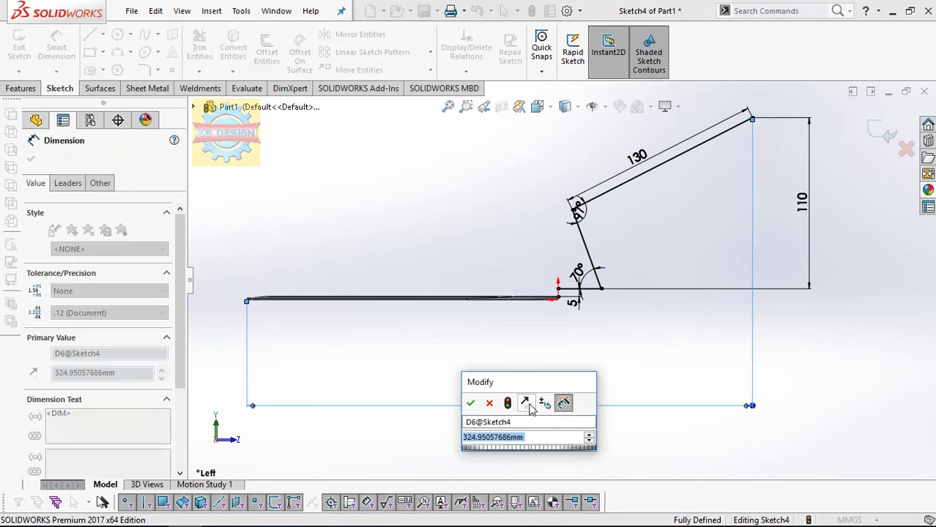
{"action": "type", "text": "327"}
{"action": "key", "text": "Return"}
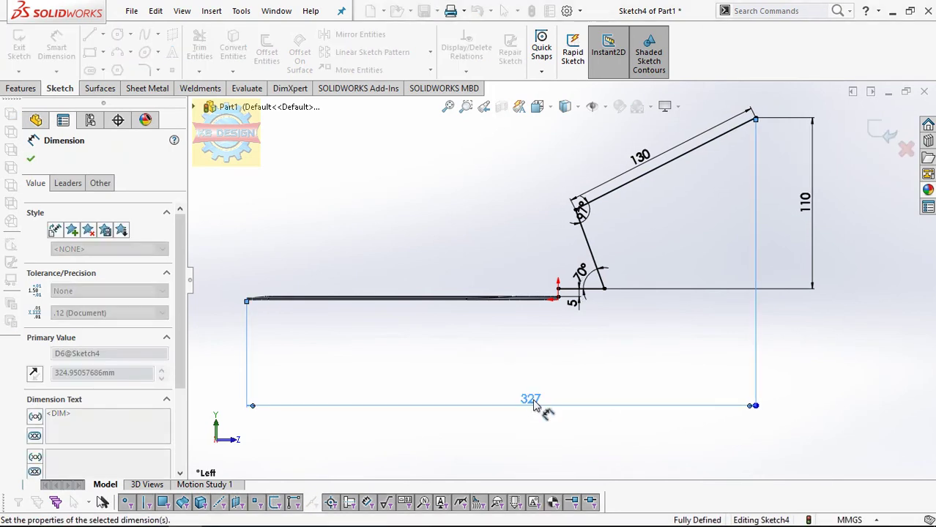
{"action": "scroll", "coordinate": [678, 270], "scroll_direction": "down", "scroll_amount": 1}
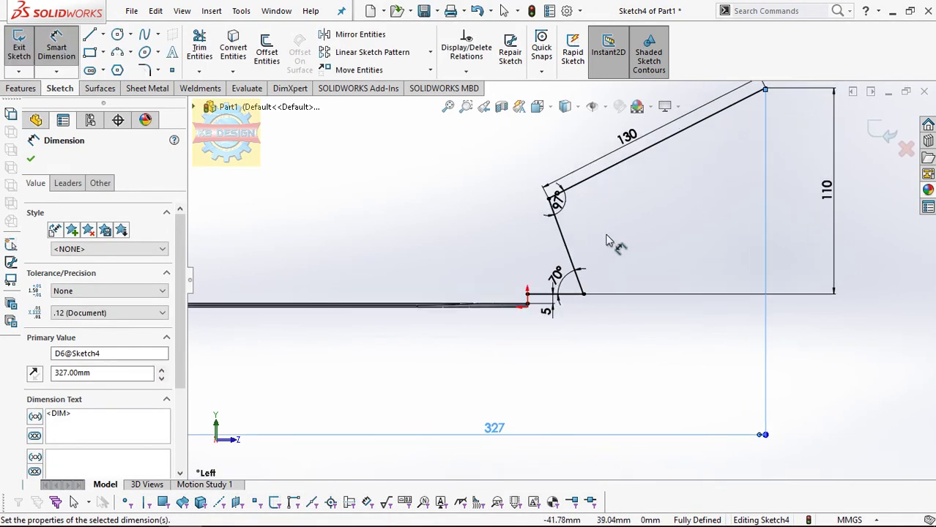
{"action": "scroll", "coordinate": [608, 242], "scroll_direction": "down", "scroll_amount": 1}
{"action": "scroll", "coordinate": [466, 308], "scroll_direction": "down", "scroll_amount": 1}
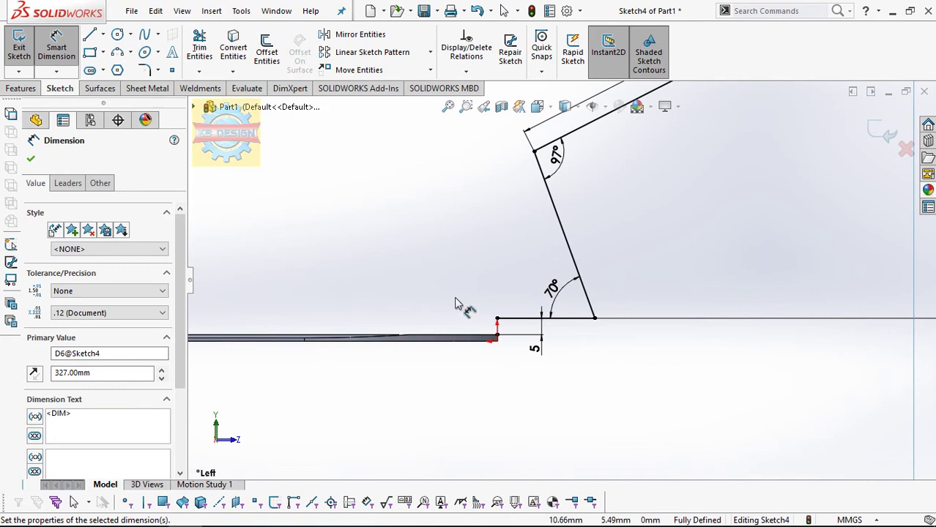
{"action": "left_click", "coordinate": [117, 54]}
Step: Draw a 3-point arc from the path's end below the blade, tangent to the horizontal line
{"action": "left_click", "coordinate": [498, 320]}
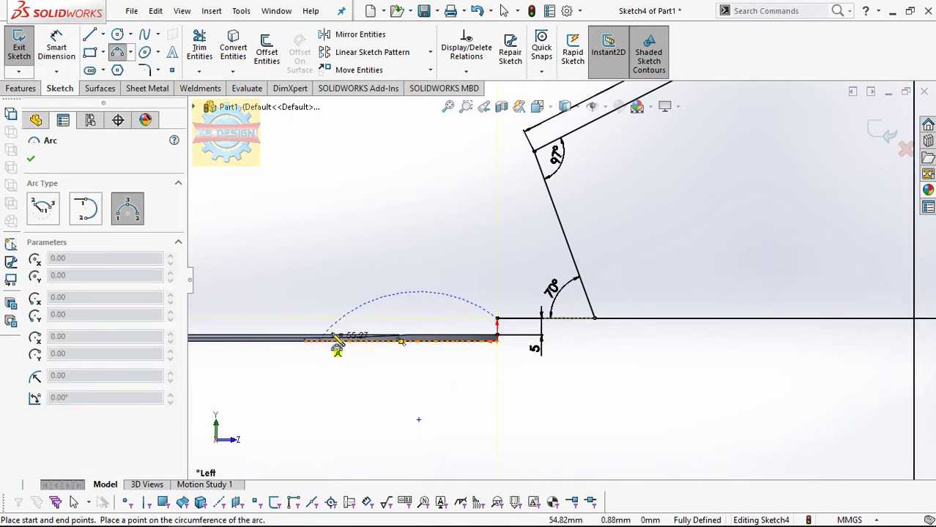
{"action": "scroll", "coordinate": [329, 346], "scroll_direction": "down", "scroll_amount": 1}
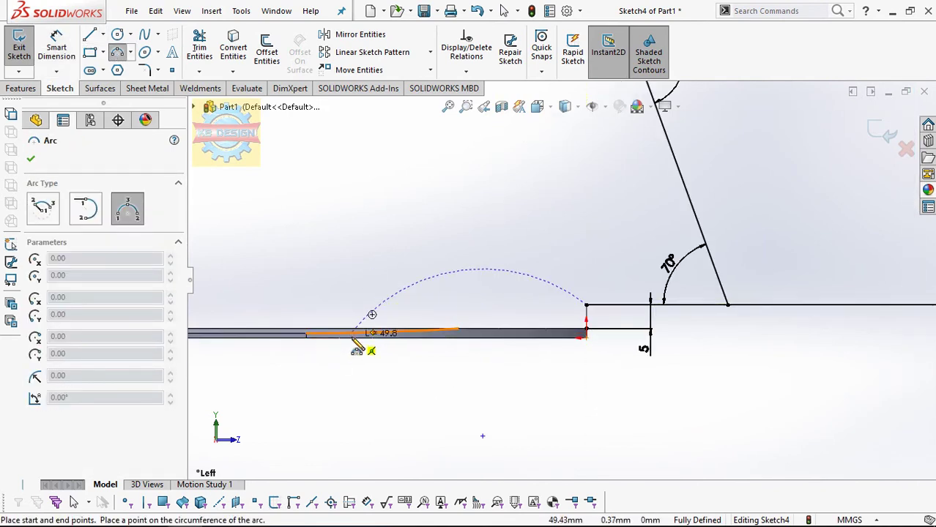
{"action": "left_click", "coordinate": [290, 370]}
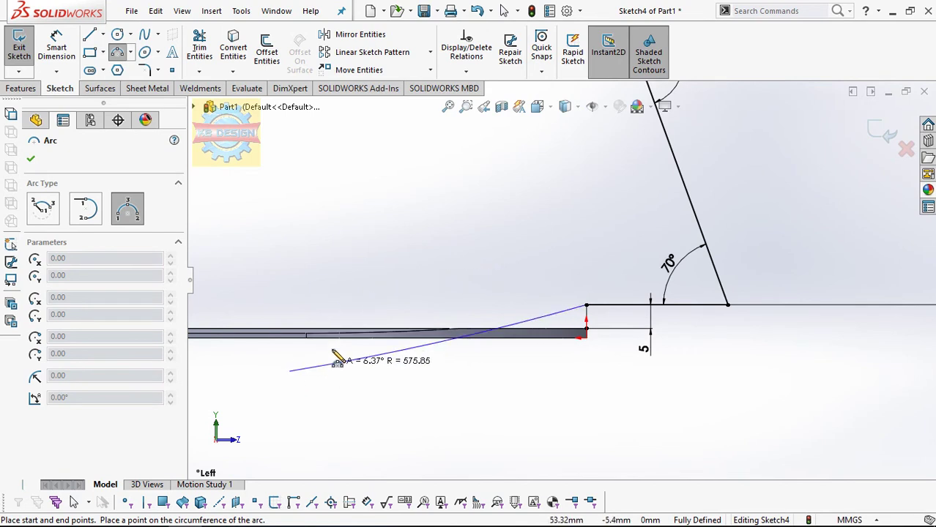
{"action": "left_click", "coordinate": [426, 327]}
{"action": "scroll", "coordinate": [614, 333], "scroll_direction": "down", "scroll_amount": 2}
{"action": "key", "text": "Escape"}
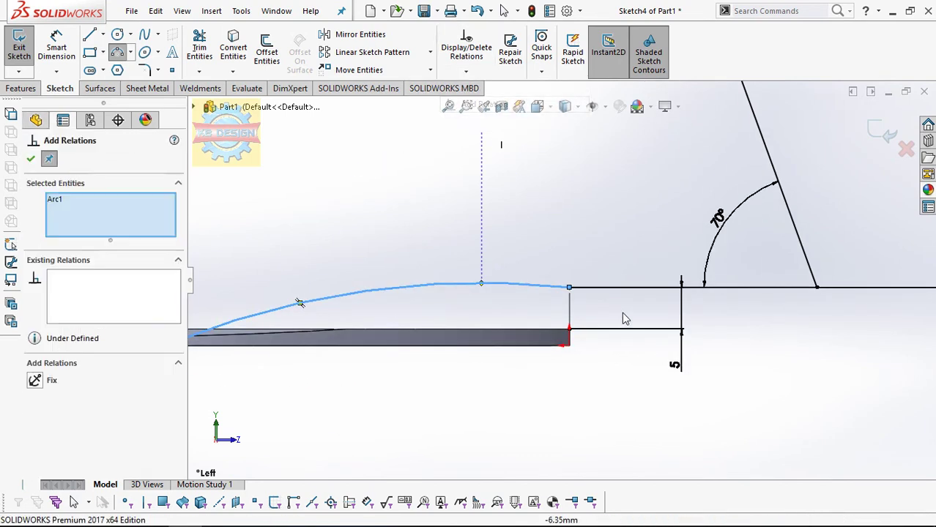
{"action": "left_click", "coordinate": [597, 290]}
{"action": "left_click", "coordinate": [35, 382]}
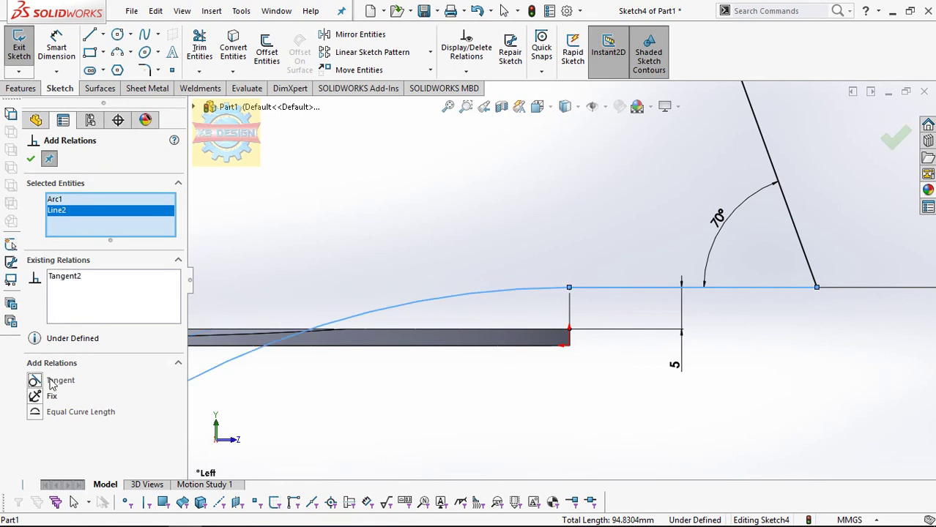
Step: Place a sketch point on the arc and make it coincident with the blade edge
{"action": "left_click", "coordinate": [172, 70]}
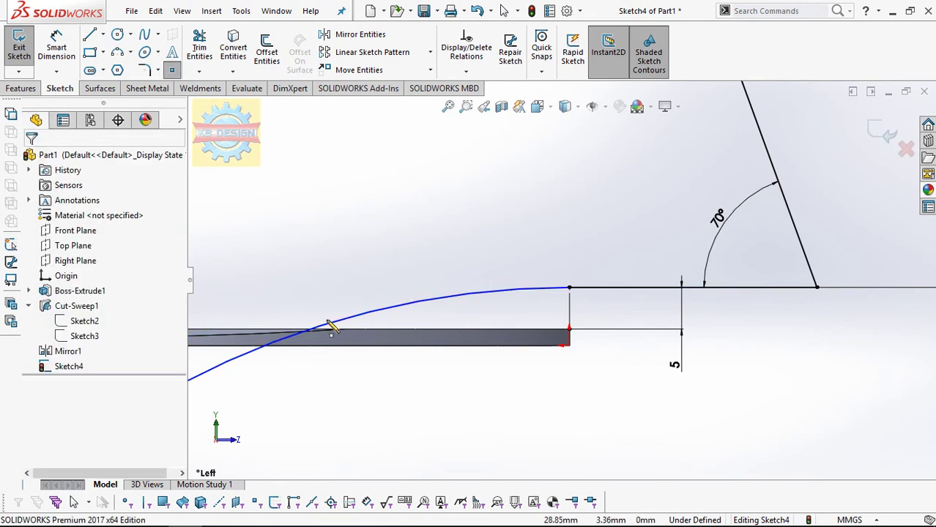
{"action": "left_click", "coordinate": [345, 318]}
{"action": "left_click", "coordinate": [468, 72]}
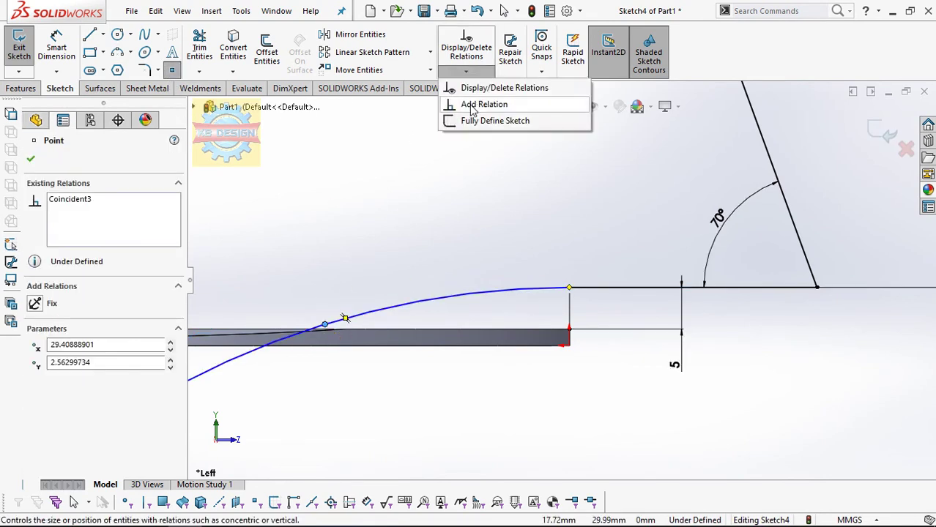
{"action": "left_click", "coordinate": [485, 102]}
{"action": "left_click", "coordinate": [311, 331]}
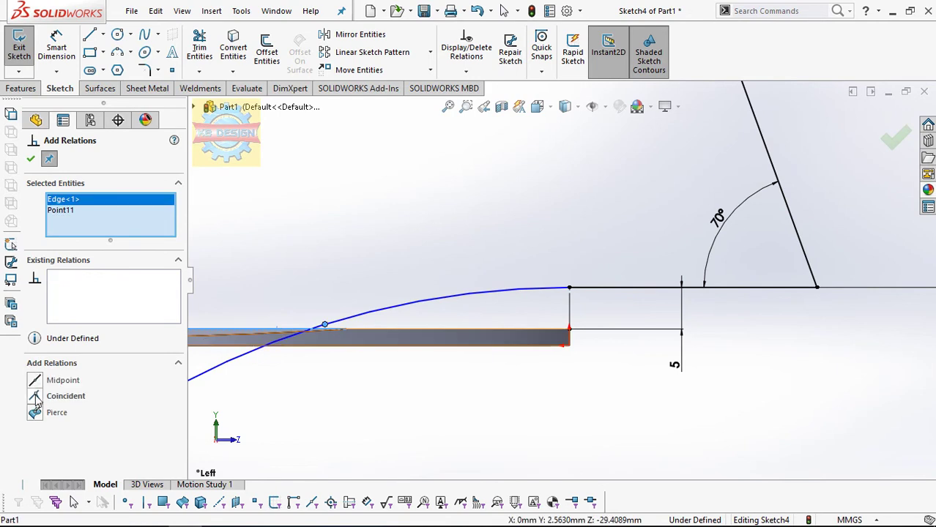
{"action": "left_click", "coordinate": [46, 58]}
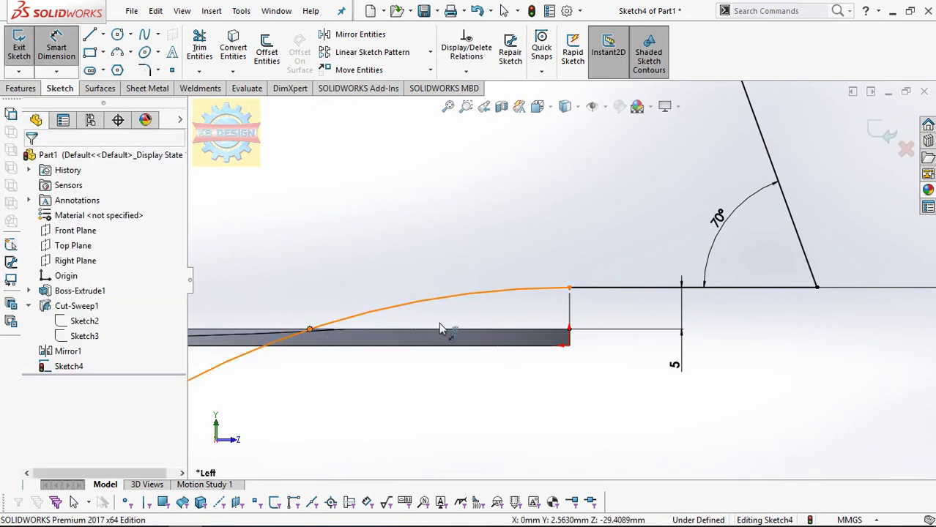
Step: Dimension the point 45 mm from the path's end and pull the arc end toward the blade
{"action": "left_click", "coordinate": [569, 288]}
{"action": "left_click", "coordinate": [310, 331]}
{"action": "left_click", "coordinate": [447, 422]}
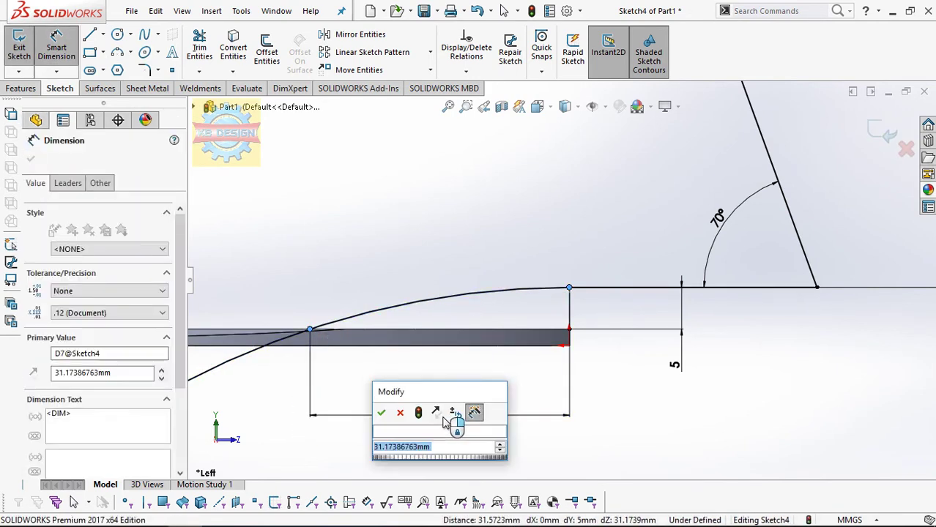
{"action": "type", "text": "45"}
{"action": "key", "text": "Return"}
{"action": "scroll", "coordinate": [569, 373], "scroll_direction": "up", "scroll_amount": 3}
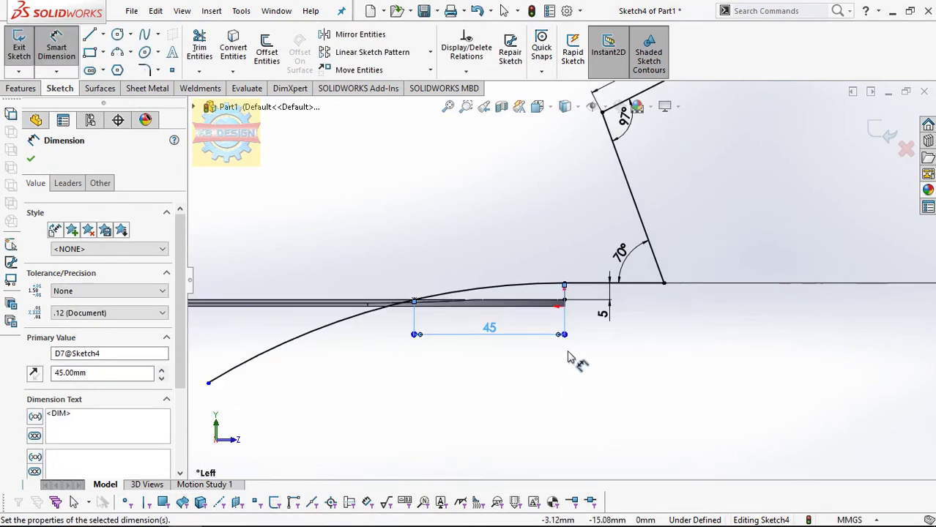
{"action": "scroll", "coordinate": [365, 367], "scroll_direction": "up", "scroll_amount": 2}
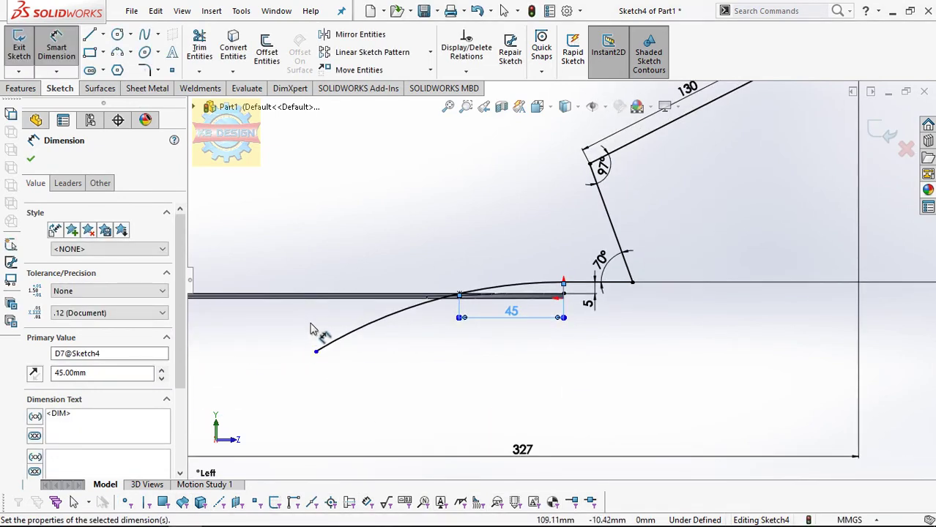
{"action": "key", "text": "Escape"}
{"action": "left_click_drag", "start_coordinate": [317, 352], "coordinate": [405, 308]}
{"action": "left_click", "coordinate": [531, 340]}
{"action": "key", "text": "z"}
Step: Fillet the 70° and 97° bends at 10 mm and exit the sketch
{"action": "left_click", "coordinate": [144, 70]}
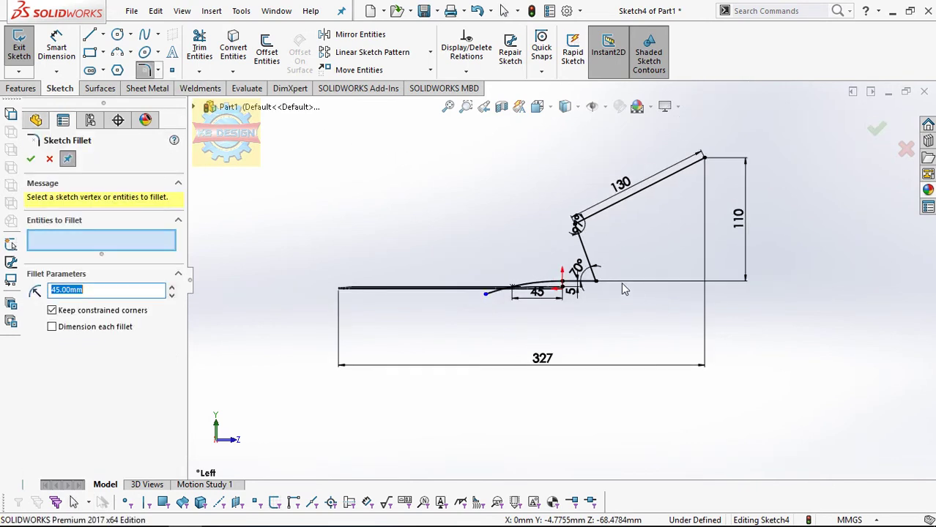
{"action": "type", "text": "10"}
{"action": "left_click", "coordinate": [598, 286]}
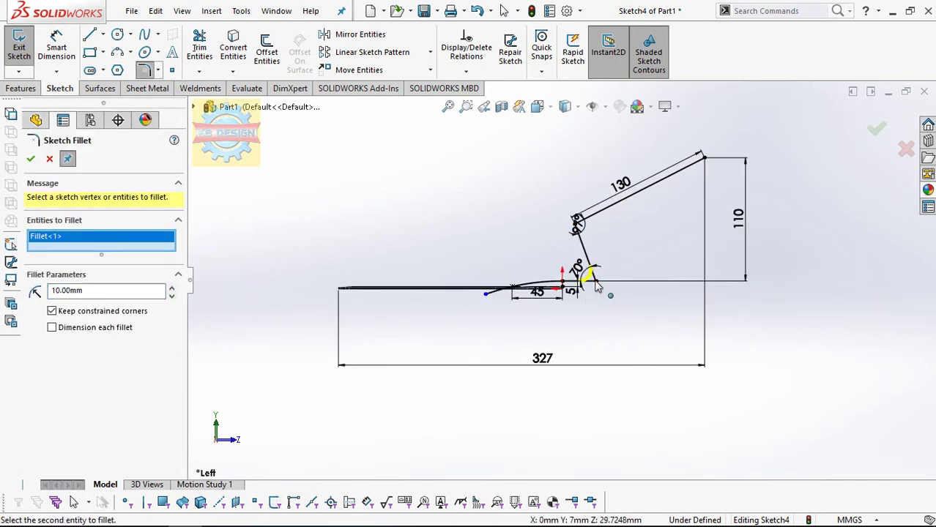
{"action": "left_click", "coordinate": [579, 225]}
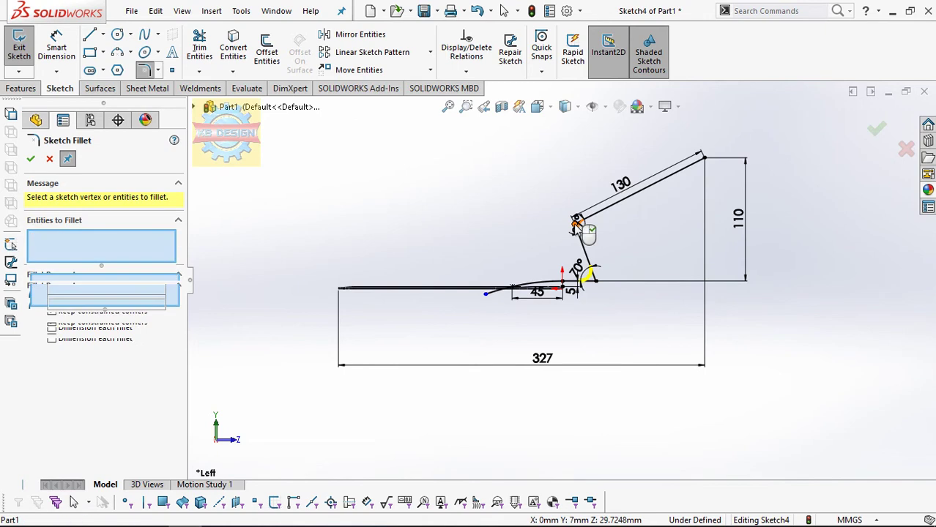
{"action": "left_click", "coordinate": [28, 160]}
{"action": "left_click", "coordinate": [19, 48]}
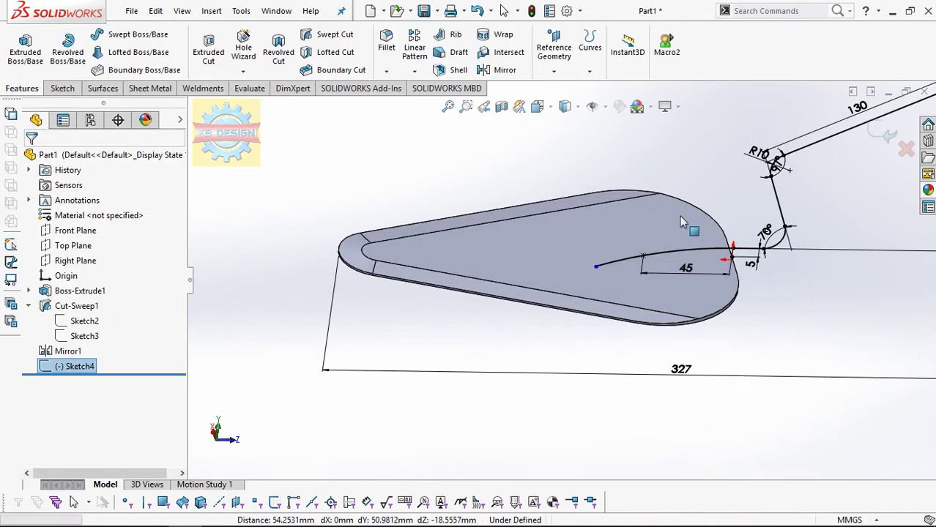
Step: Sweep a 10 mm circular profile along Sketch4 to form the handle rod, then view the Right Plane head-on
{"action": "left_click", "coordinate": [106, 37]}
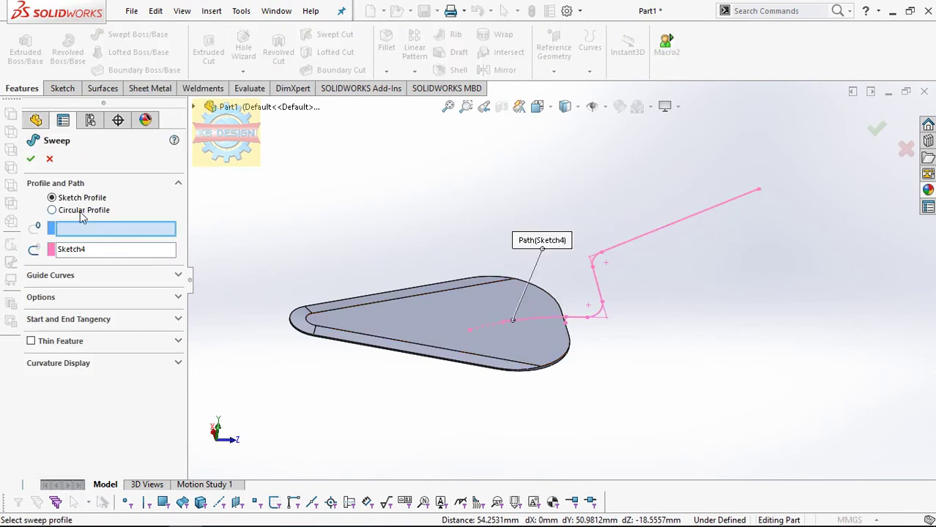
{"action": "left_click", "coordinate": [83, 211]}
{"action": "left_click", "coordinate": [31, 159]}
{"action": "mouse_move", "coordinate": [386, 153]}
{"action": "middle_mouse_down"}
{"action": "mouse_move", "coordinate": [523, 173]}
{"action": "mouse_move", "coordinate": [523, 132]}
{"action": "mouse_move", "coordinate": [720, 195]}
{"action": "middle_mouse_up"}
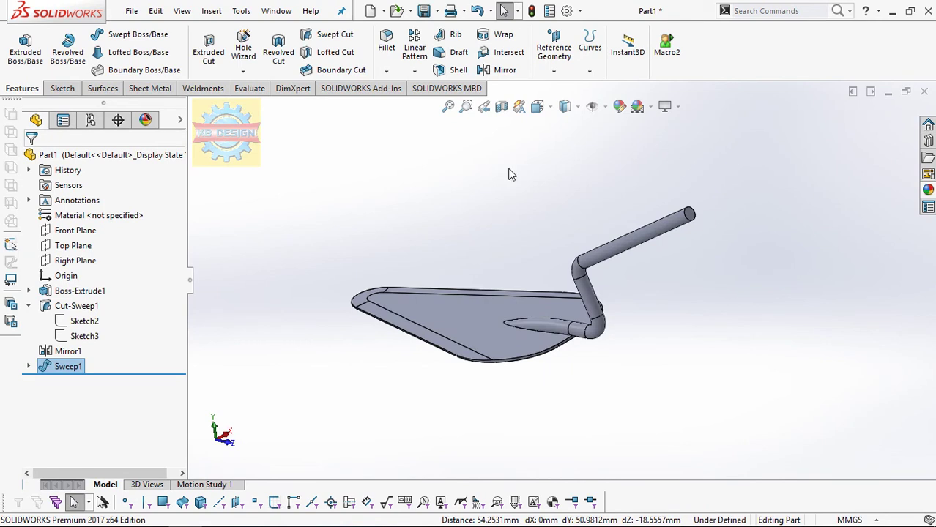
{"action": "left_click", "coordinate": [103, 258]}
{"action": "left_click", "coordinate": [172, 245]}
{"action": "key", "text": "ctrl+8"}
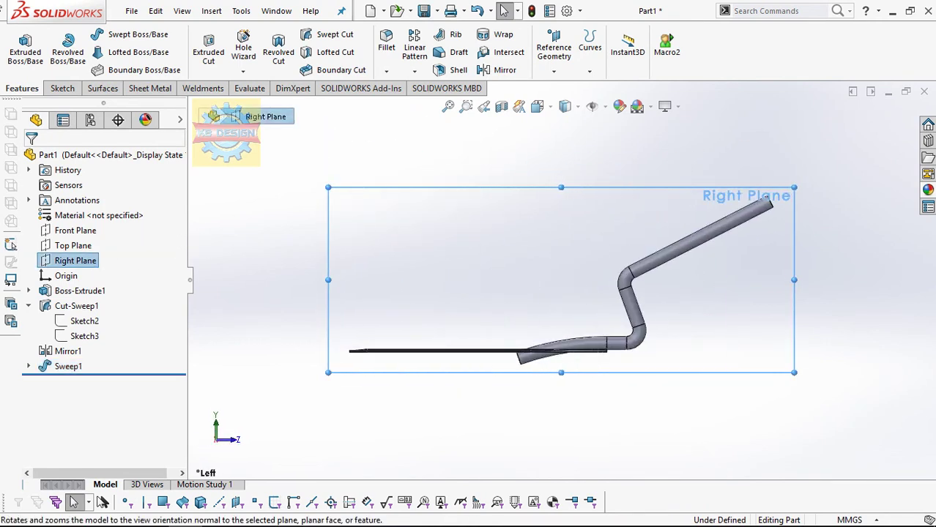
Step: Sketch a corner rectangle on the Right Plane around the rod's tail below the blade
{"action": "left_click", "coordinate": [63, 88]}
{"action": "left_click", "coordinate": [20, 46]}
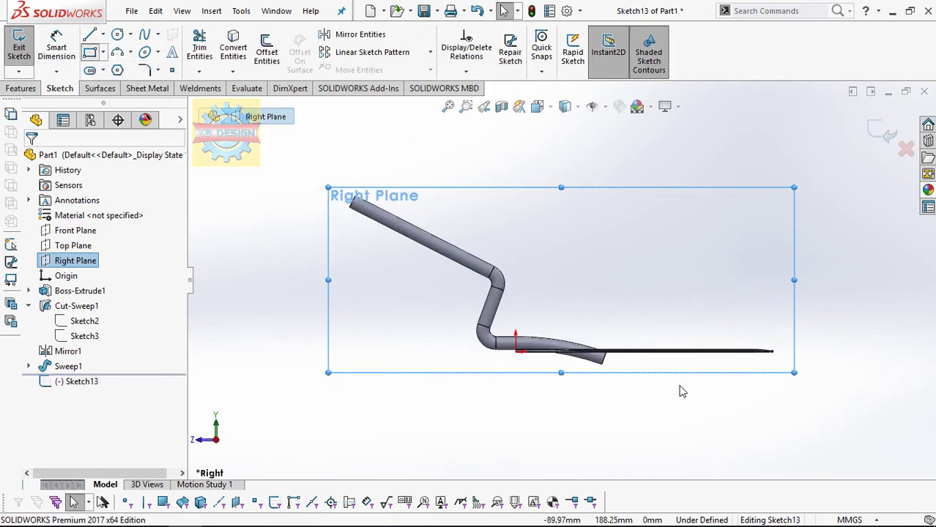
{"action": "left_click", "coordinate": [545, 352]}
{"action": "left_click", "coordinate": [634, 382]}
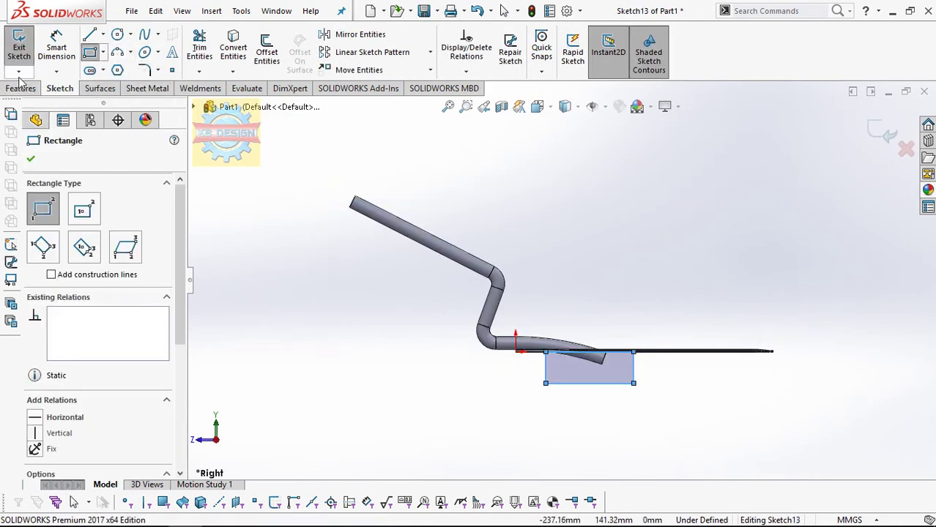
Step: Extrude-cut the rectangle Through All - Both to trim the rod's tail
{"action": "left_click", "coordinate": [22, 88]}
{"action": "left_click", "coordinate": [208, 50]}
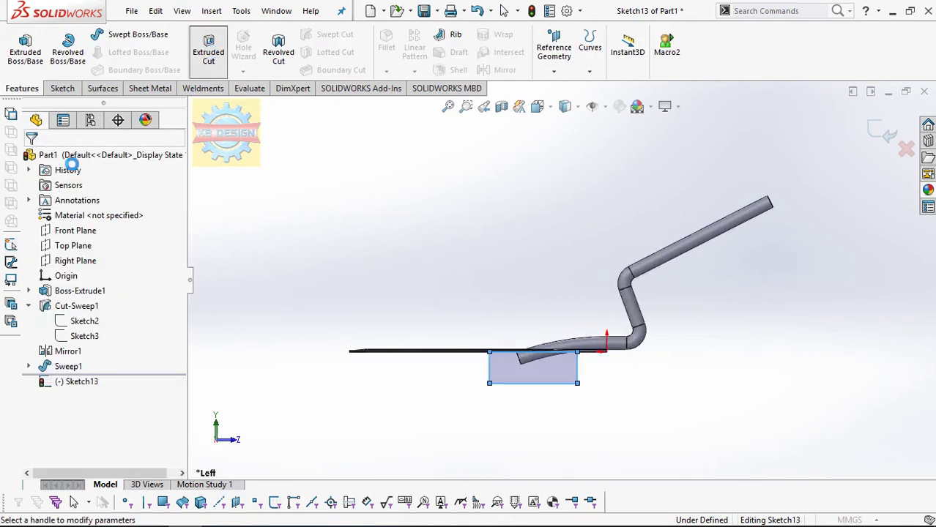
{"action": "left_click", "coordinate": [94, 242]}
{"action": "left_click", "coordinate": [94, 267]}
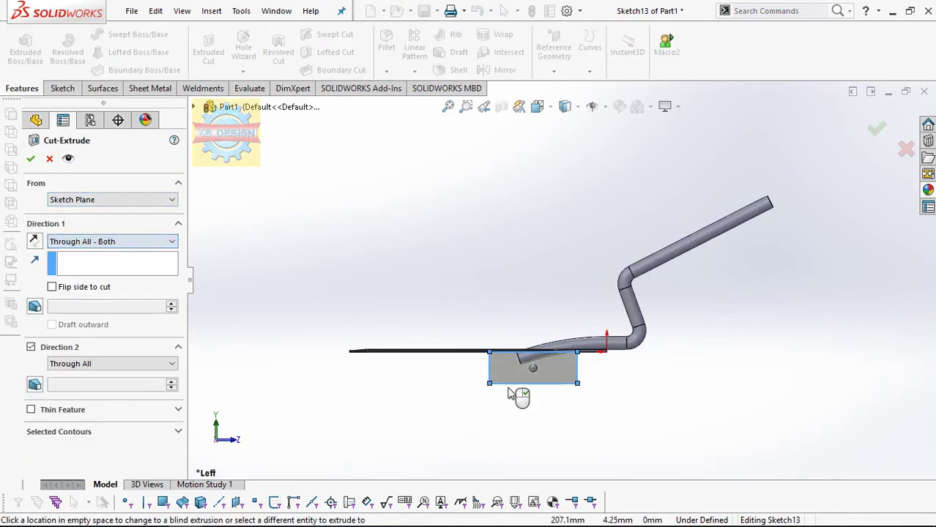
{"action": "middle_click_drag", "start_coordinate": [571, 388], "coordinate": [608, 398]}
{"action": "left_click", "coordinate": [31, 158]}
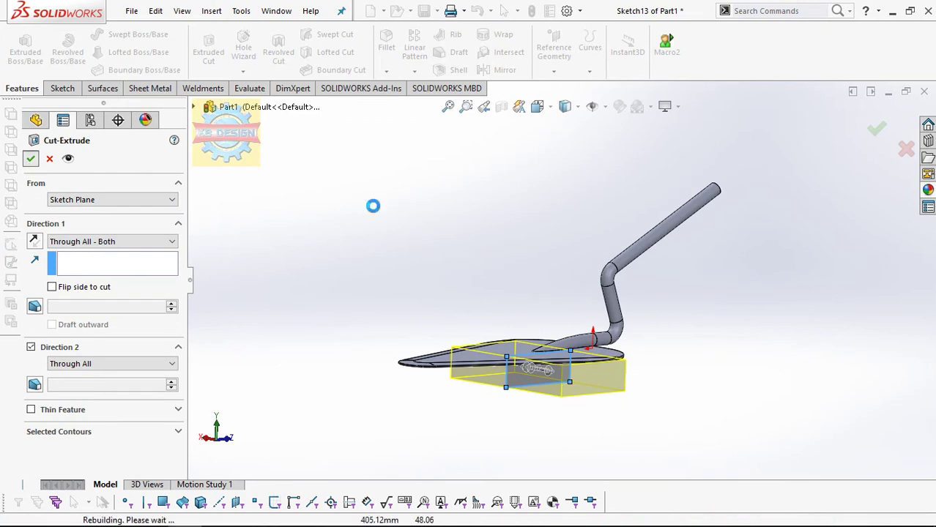
{"action": "middle_click_drag", "start_coordinate": [555, 229], "coordinate": [769, 188]}
{"action": "scroll", "coordinate": [745, 261], "scroll_direction": "down", "scroll_amount": 3}
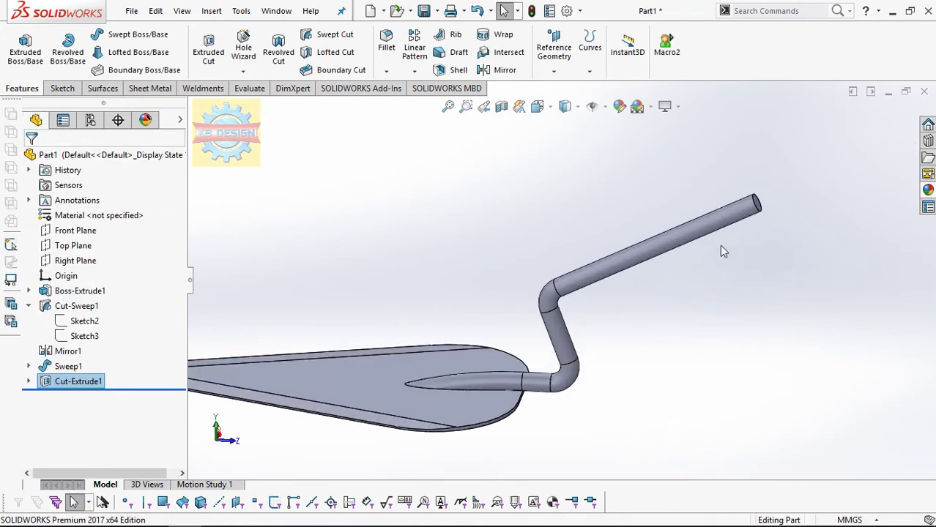
{"action": "scroll", "coordinate": [788, 200], "scroll_direction": "down", "scroll_amount": 1}
Step: Chamfer the handle's end edge 1.5 mm at 45°, then start a sketch on the Right Plane
{"action": "left_click", "coordinate": [386, 71]}
{"action": "left_click", "coordinate": [402, 102]}
{"action": "type", "text": "1.5"}
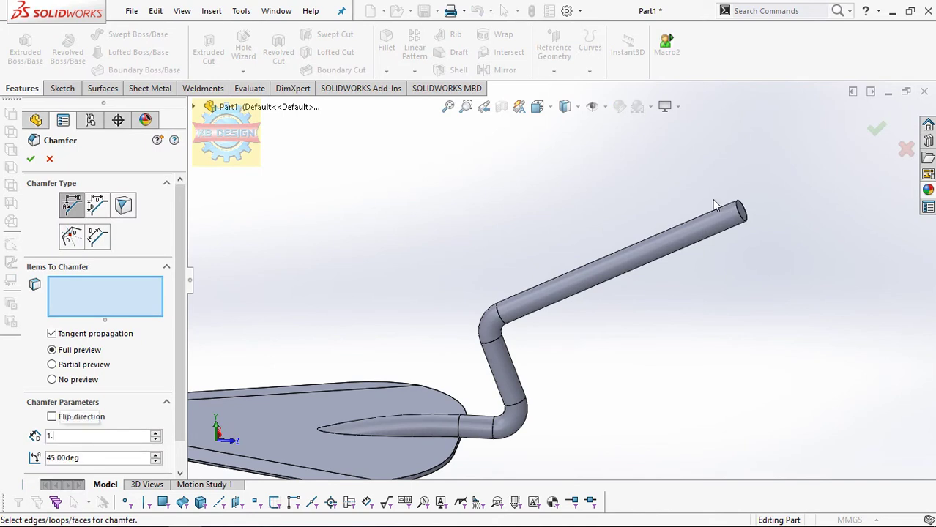
{"action": "left_click", "coordinate": [739, 208]}
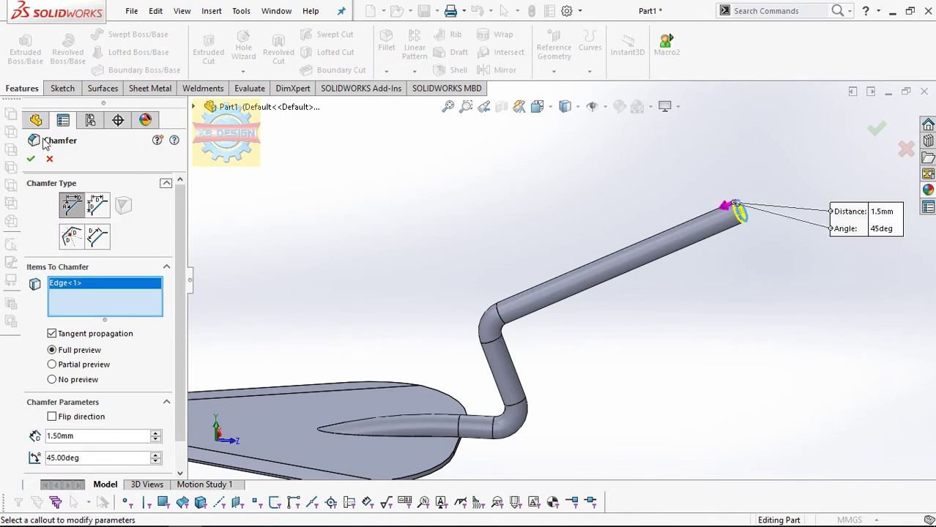
{"action": "left_click", "coordinate": [32, 158]}
{"action": "scroll", "coordinate": [706, 206], "scroll_direction": "up", "scroll_amount": 3}
{"action": "mouse_move", "coordinate": [707, 207]}
{"action": "middle_mouse_down"}
{"action": "mouse_move", "coordinate": [649, 227]}
{"action": "mouse_move", "coordinate": [661, 227]}
{"action": "mouse_move", "coordinate": [656, 240]}
{"action": "middle_mouse_up"}
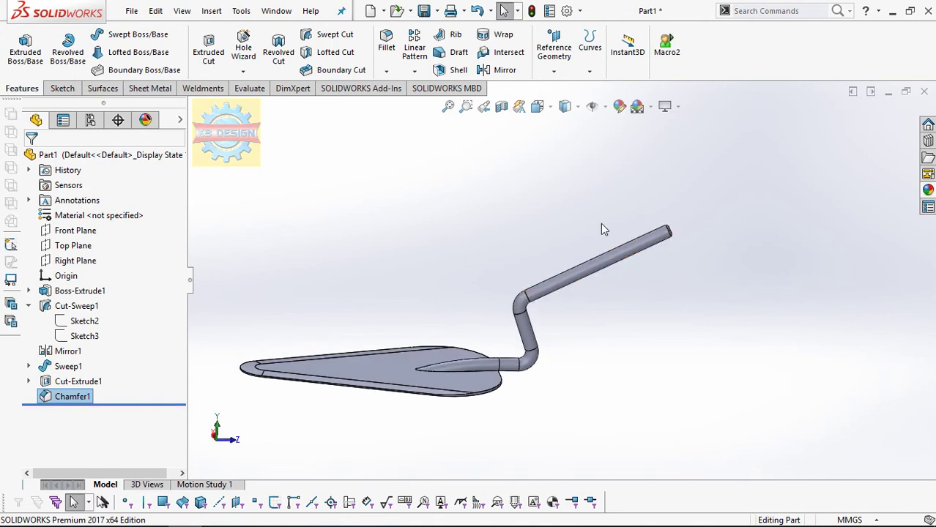
{"action": "left_click", "coordinate": [75, 261]}
{"action": "left_click", "coordinate": [84, 242]}
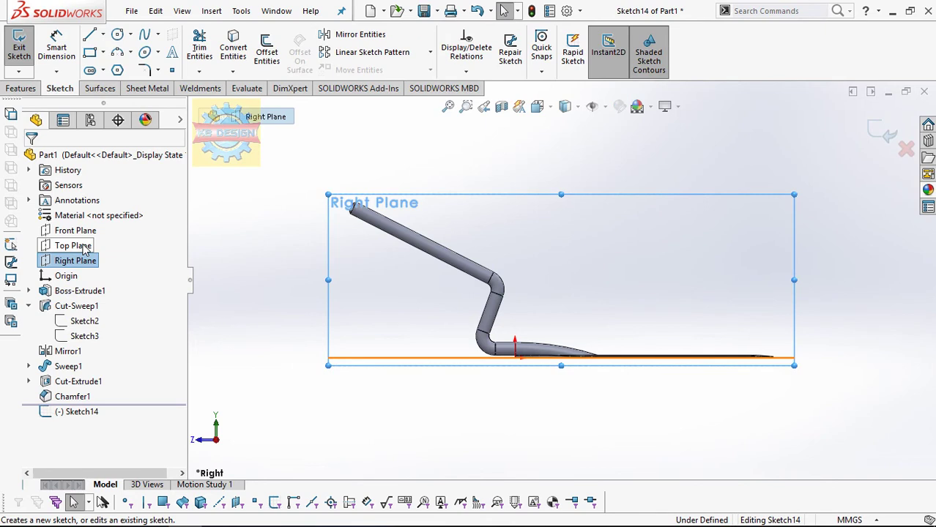
Step: In the left view, draw a centerline from the handle's bend to the tube's far end
{"action": "key", "text": "ctrl+8"}
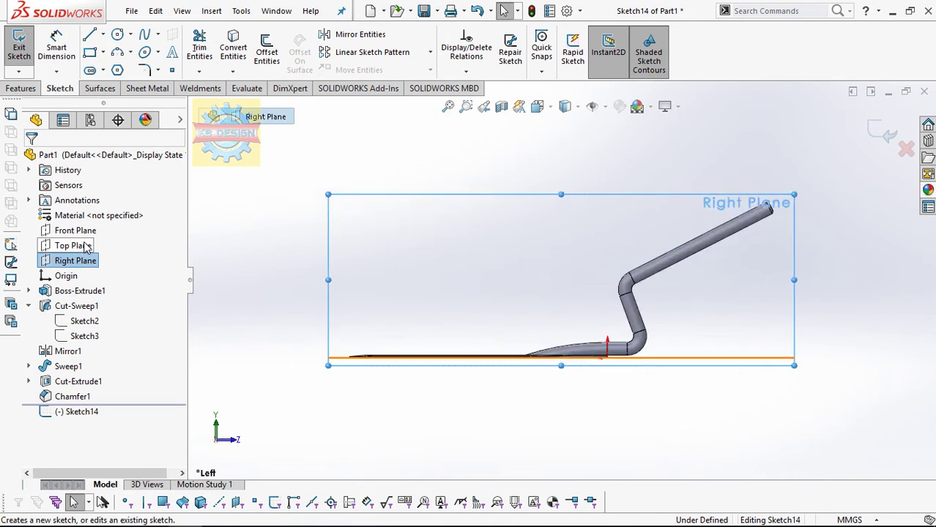
{"action": "scroll", "coordinate": [735, 209], "scroll_direction": "up", "scroll_amount": 2}
{"action": "scroll", "coordinate": [672, 258], "scroll_direction": "down", "scroll_amount": 3}
{"action": "scroll", "coordinate": [572, 205], "scroll_direction": "down", "scroll_amount": 3}
{"action": "left_click", "coordinate": [102, 35]}
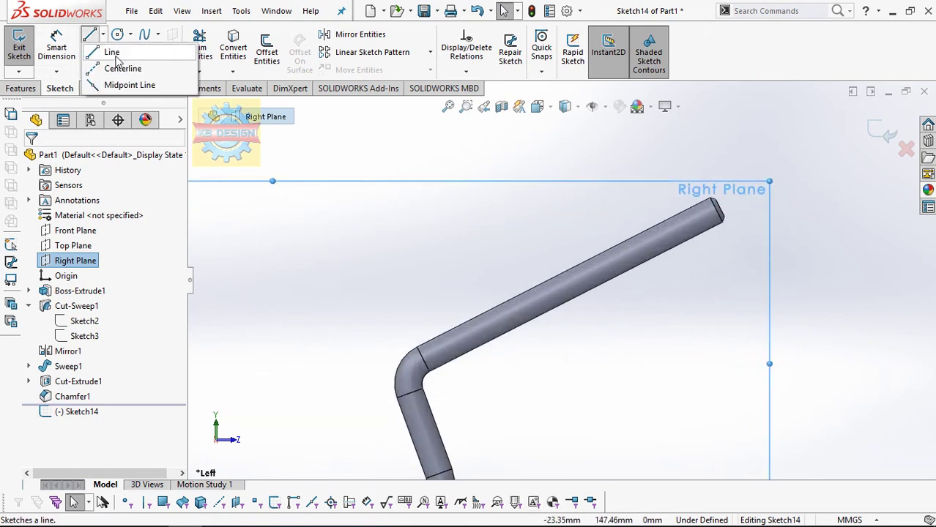
{"action": "left_click", "coordinate": [125, 70]}
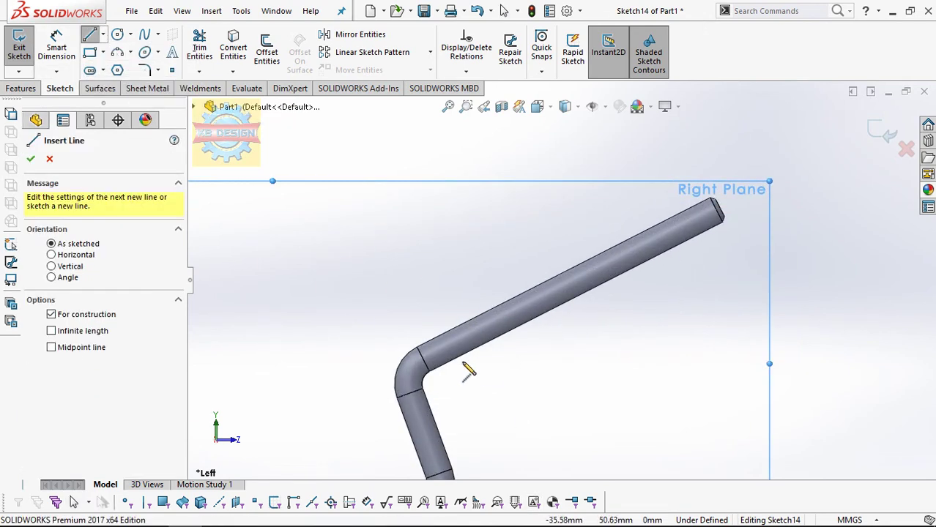
{"action": "left_click", "coordinate": [423, 359]}
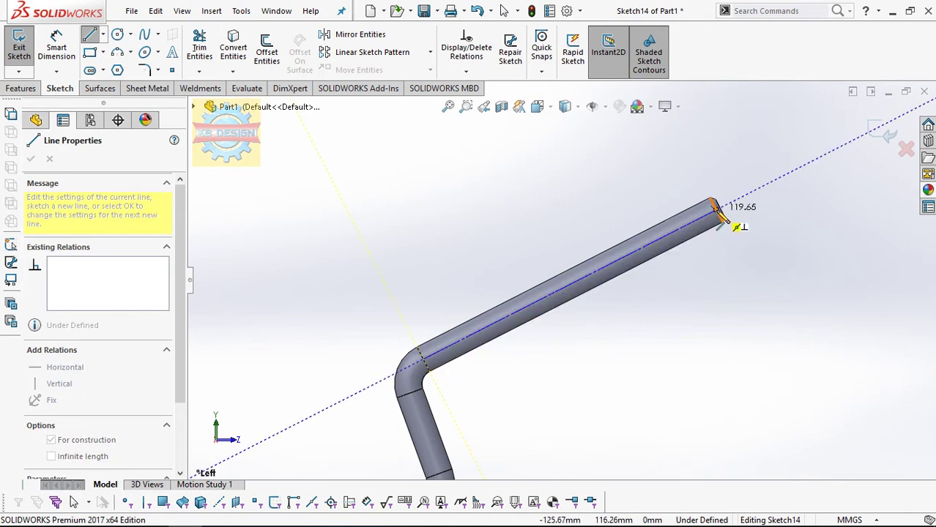
{"action": "left_click", "coordinate": [717, 210]}
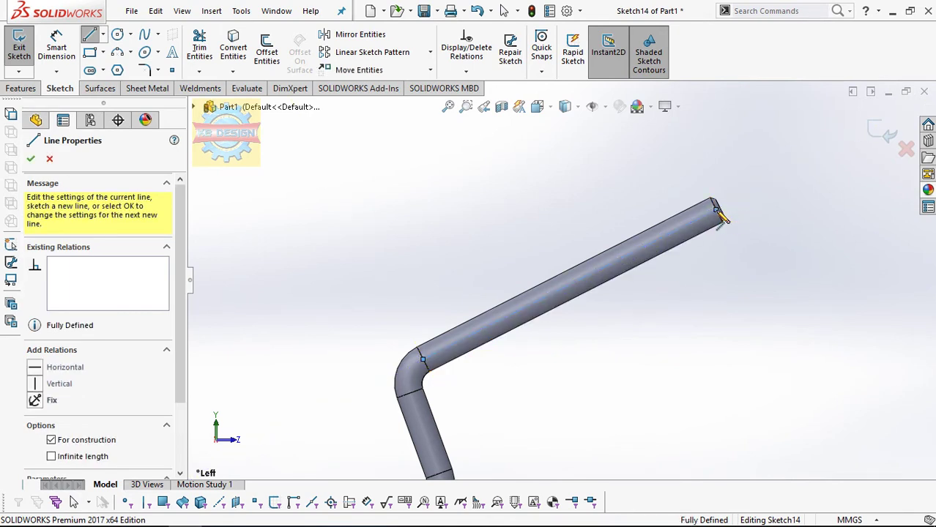
{"action": "key", "text": "Escape"}
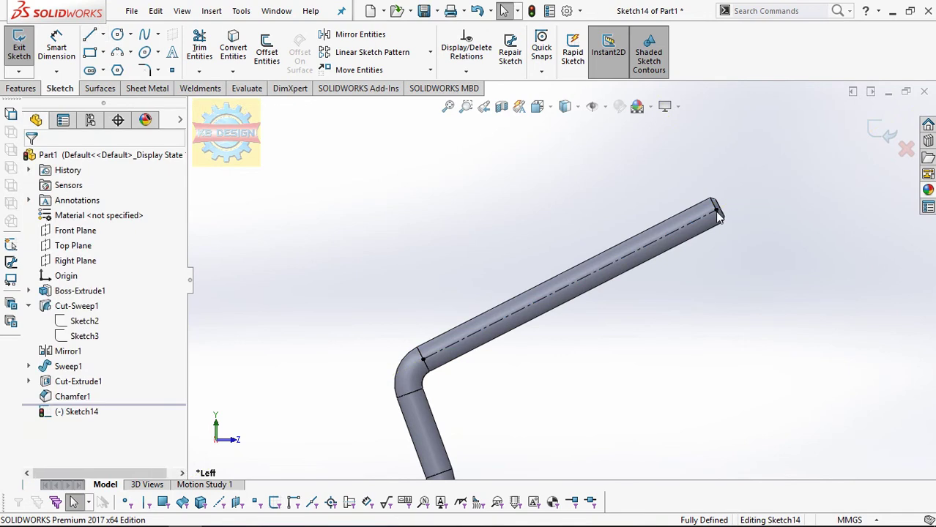
Step: Drag the centerline's endpoint onto the centre of the tube end
{"action": "scroll", "coordinate": [618, 196], "scroll_direction": "down", "scroll_amount": 2}
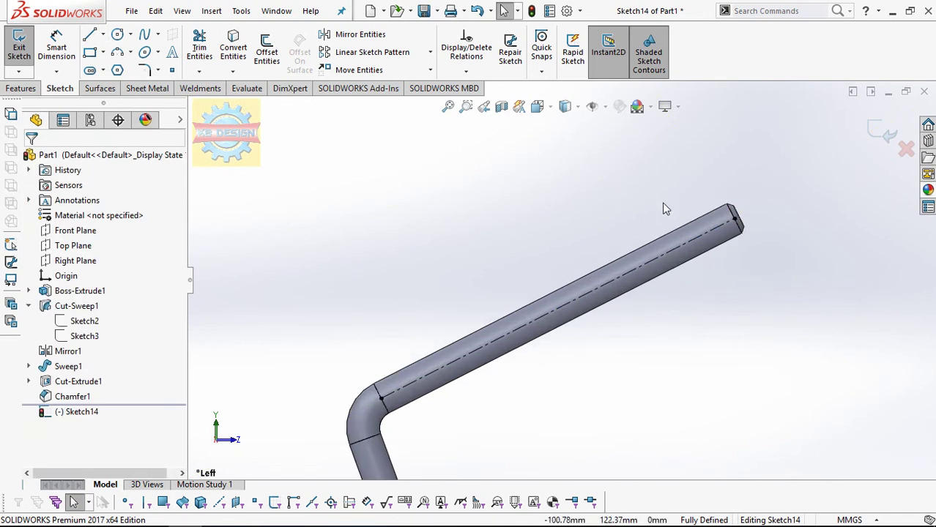
{"action": "left_click", "coordinate": [735, 220]}
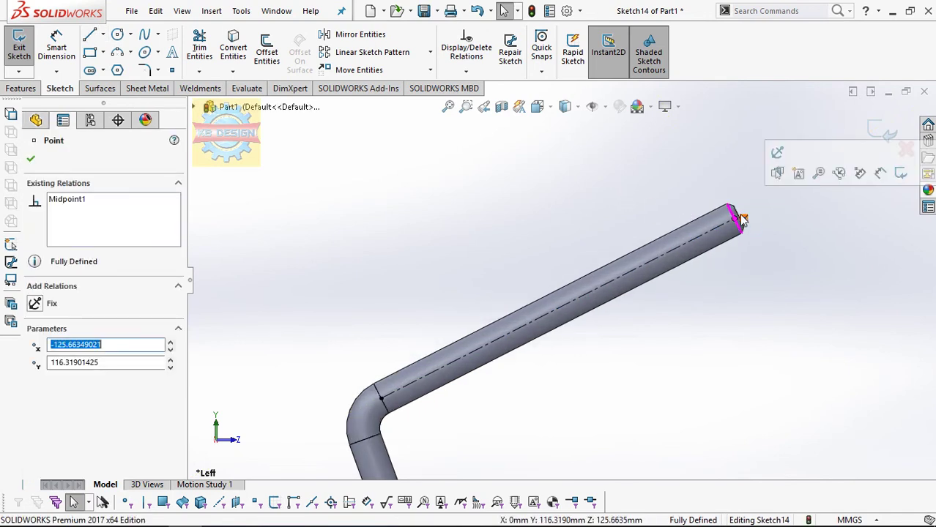
{"action": "mouse_move", "coordinate": [741, 218]}
{"action": "left_mouse_down"}
{"action": "mouse_move", "coordinate": [742, 229]}
{"action": "mouse_move", "coordinate": [747, 214]}
{"action": "left_mouse_up"}
{"action": "scroll", "coordinate": [738, 218], "scroll_direction": "down", "scroll_amount": 2}
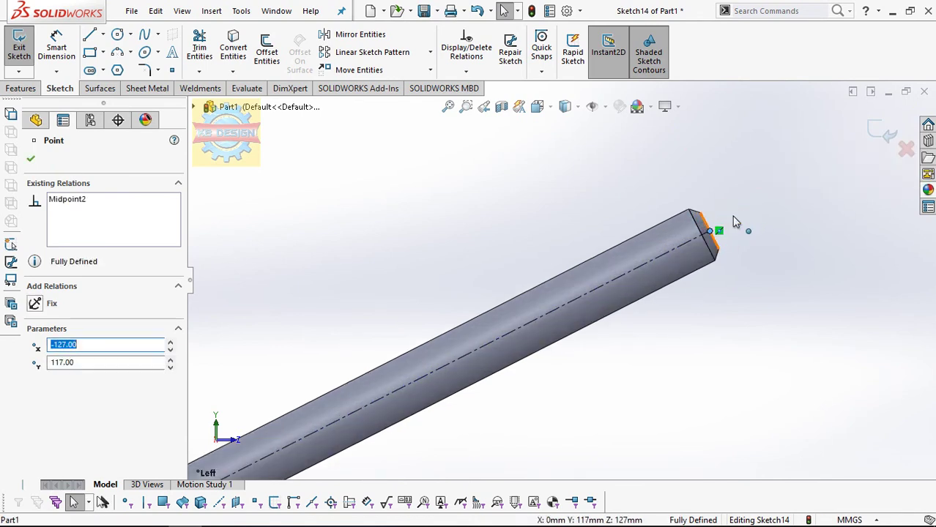
{"action": "key", "text": "Escape"}
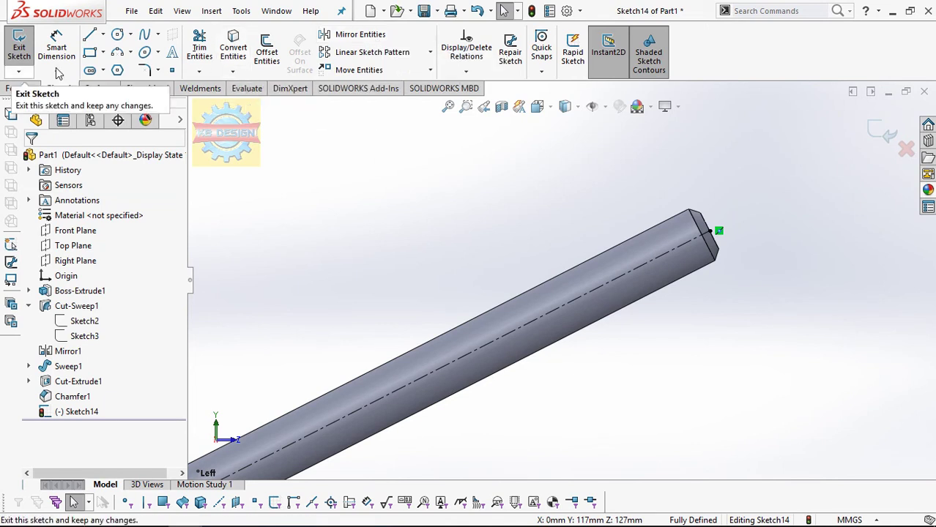
{"action": "left_click", "coordinate": [89, 38]}
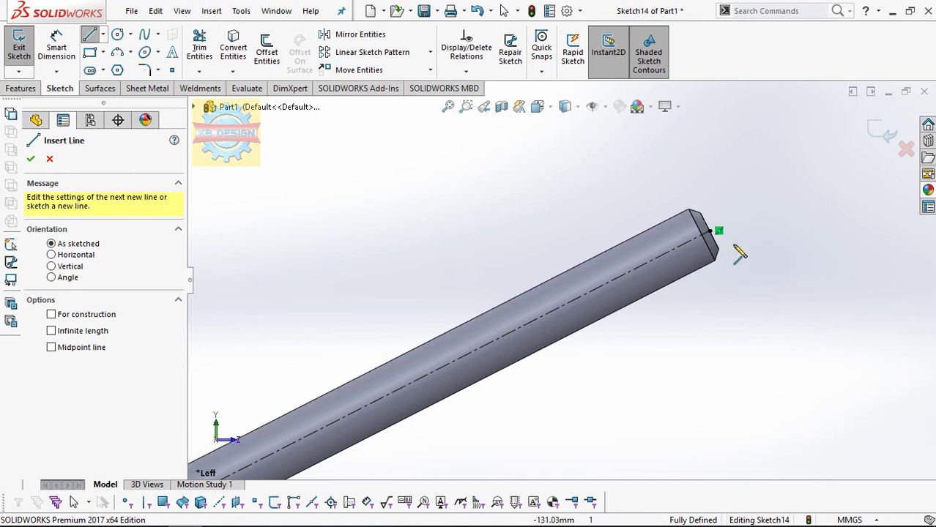
Step: Draw a closed grip profile of lines and a tangent arc along the shaft's top edge
{"action": "left_click", "coordinate": [412, 361]}
{"action": "left_click", "coordinate": [674, 214]}
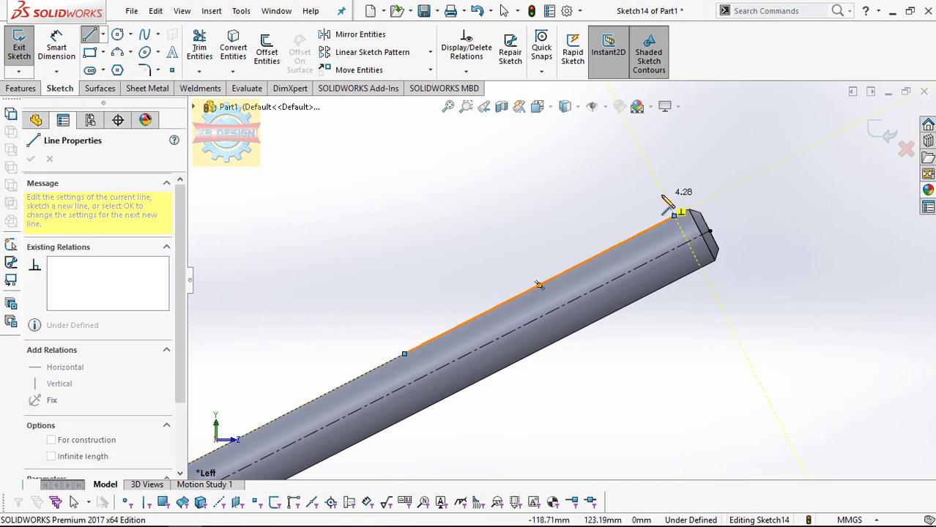
{"action": "left_click", "coordinate": [663, 195]}
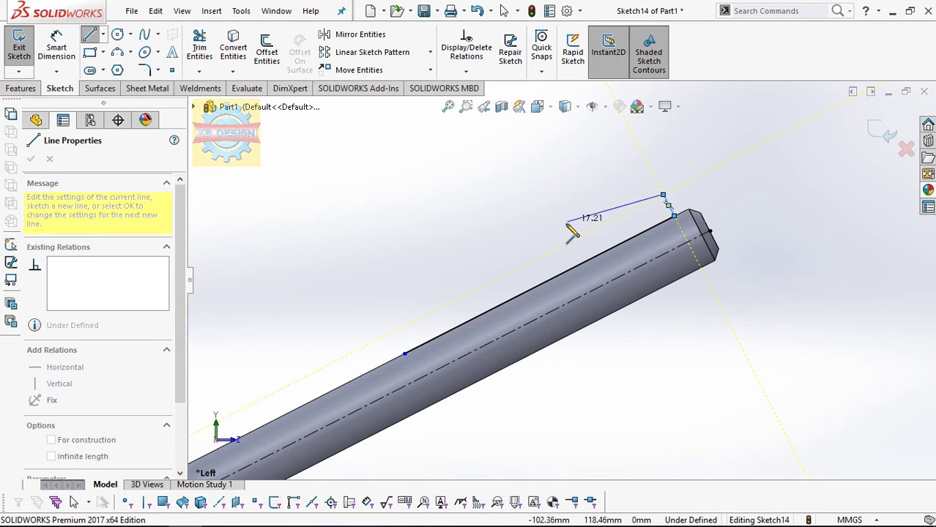
{"action": "left_click", "coordinate": [562, 219]}
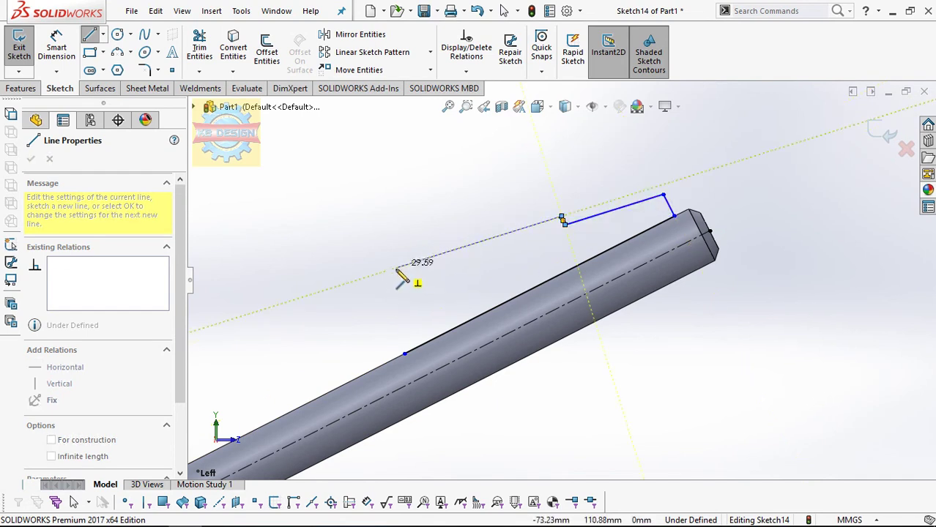
{"action": "key", "text": "a"}
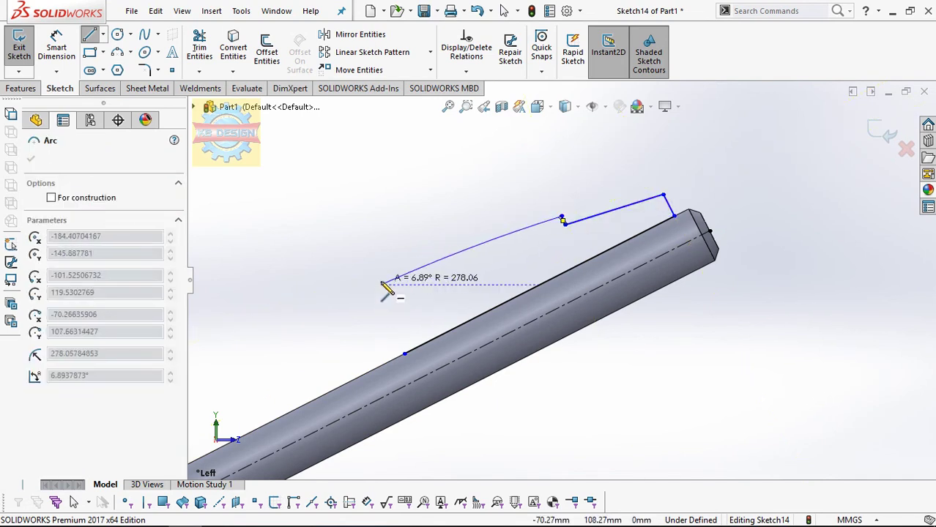
{"action": "left_click", "coordinate": [373, 293]}
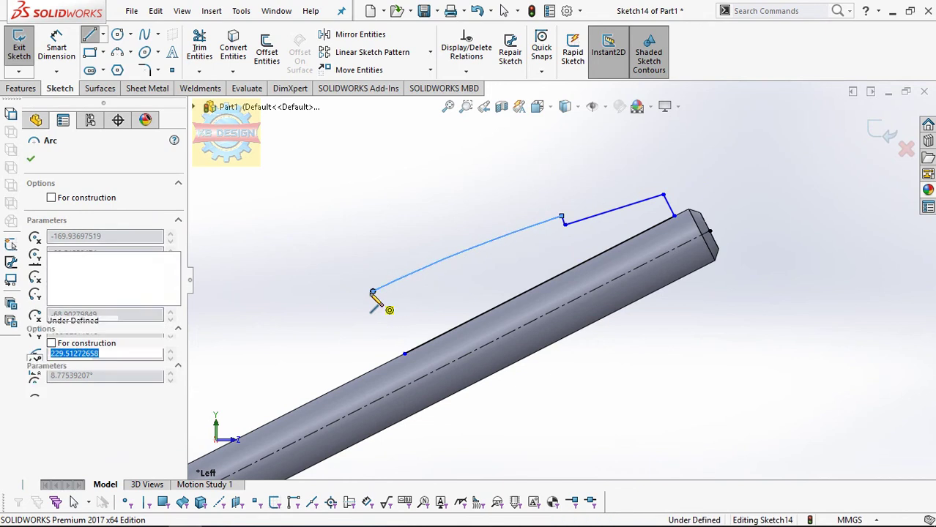
{"action": "left_click", "coordinate": [405, 354]}
{"action": "key", "text": "Escape"}
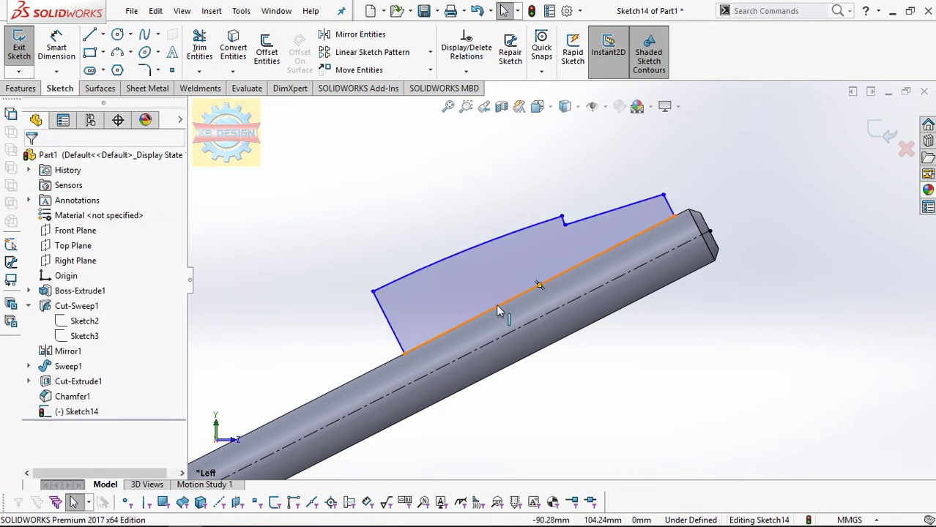
Step: Add a relation between the profile's bottom line and the centerline
{"action": "left_click", "coordinate": [533, 289]}
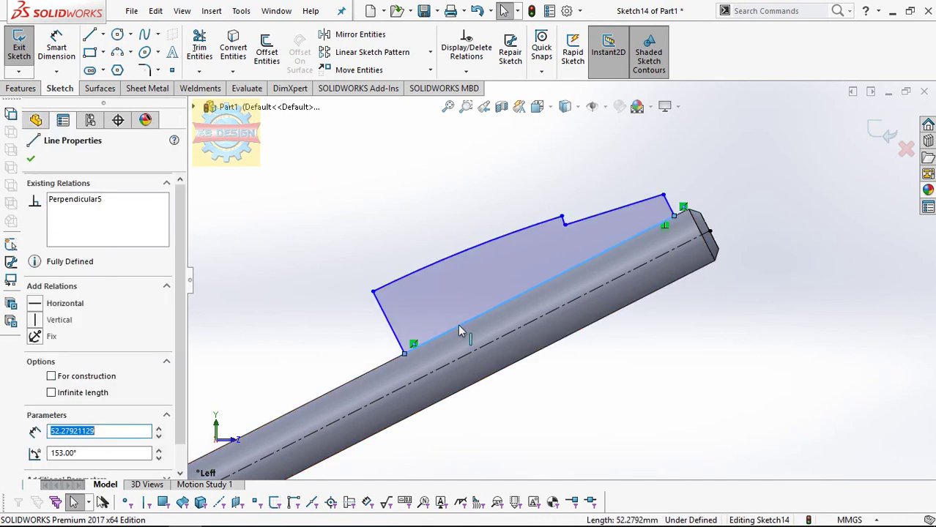
{"action": "key", "text": "Escape"}
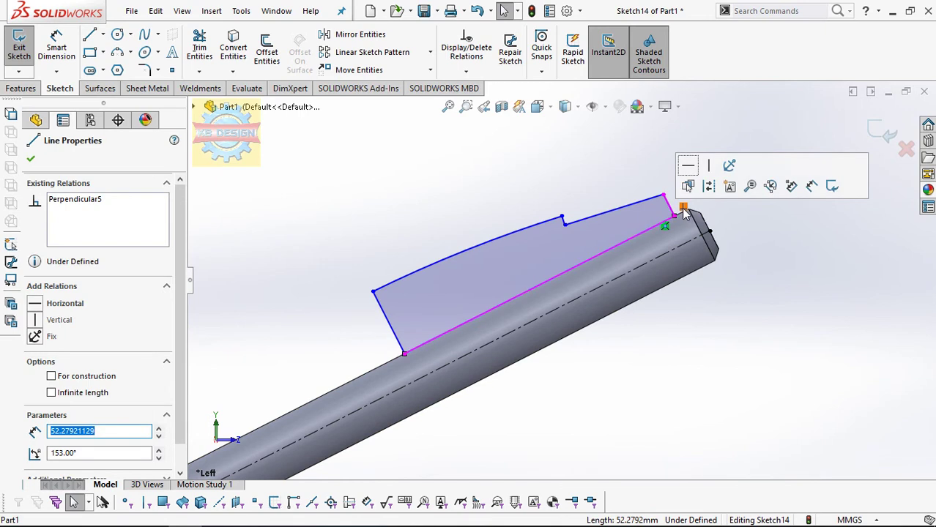
{"action": "key", "text": "Escape"}
{"action": "left_click", "coordinate": [466, 71]}
{"action": "left_click", "coordinate": [470, 104]}
{"action": "left_click", "coordinate": [511, 308]}
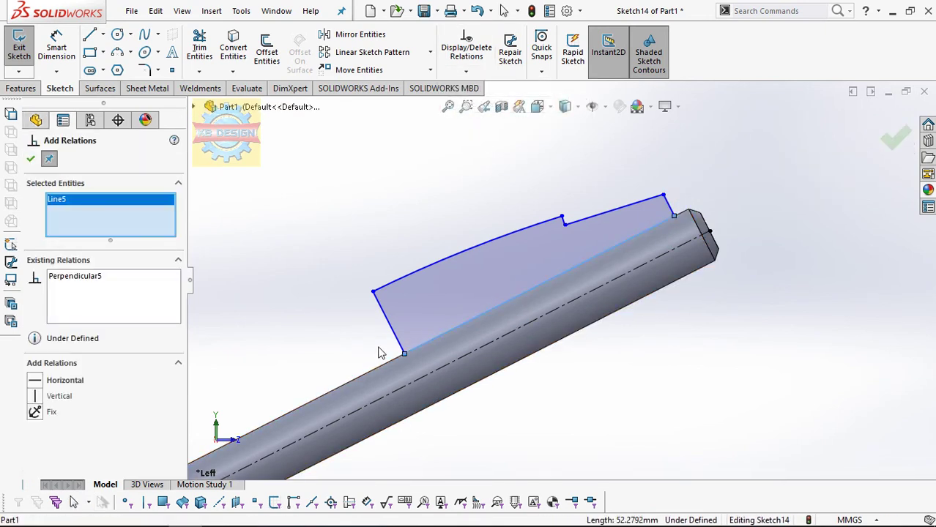
{"action": "left_click", "coordinate": [405, 392]}
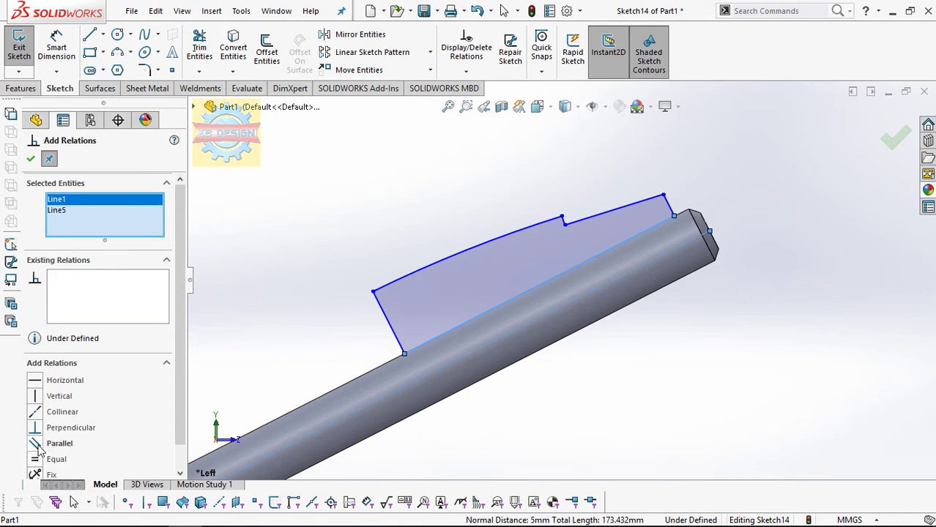
{"action": "key", "text": "Escape"}
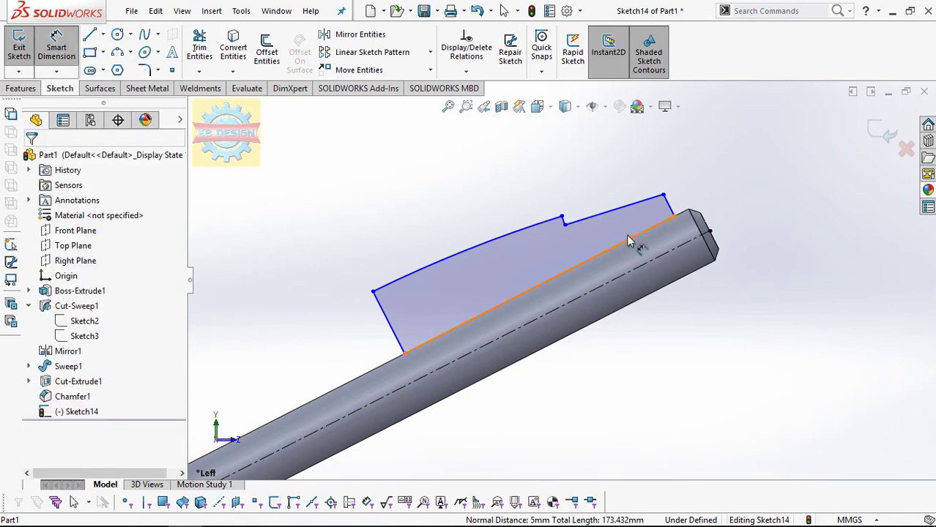
Step: Dimension the bottom line's offset beside the shaft end to 10.5
{"action": "left_click", "coordinate": [642, 233]}
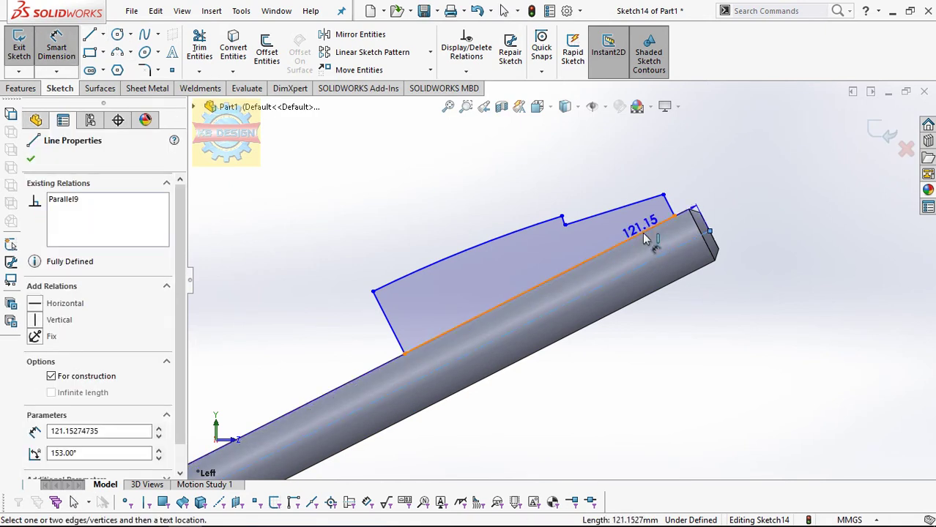
{"action": "left_click", "coordinate": [744, 260]}
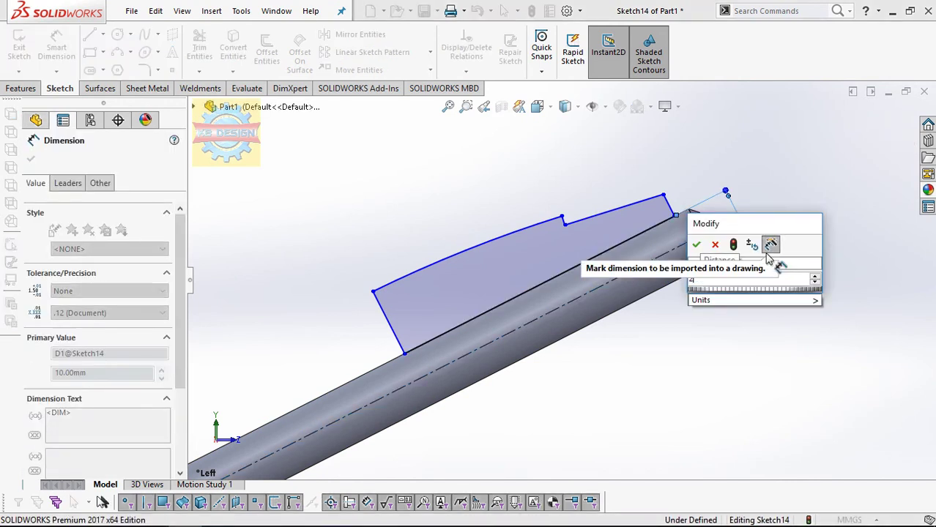
{"action": "type", "text": "10.5"}
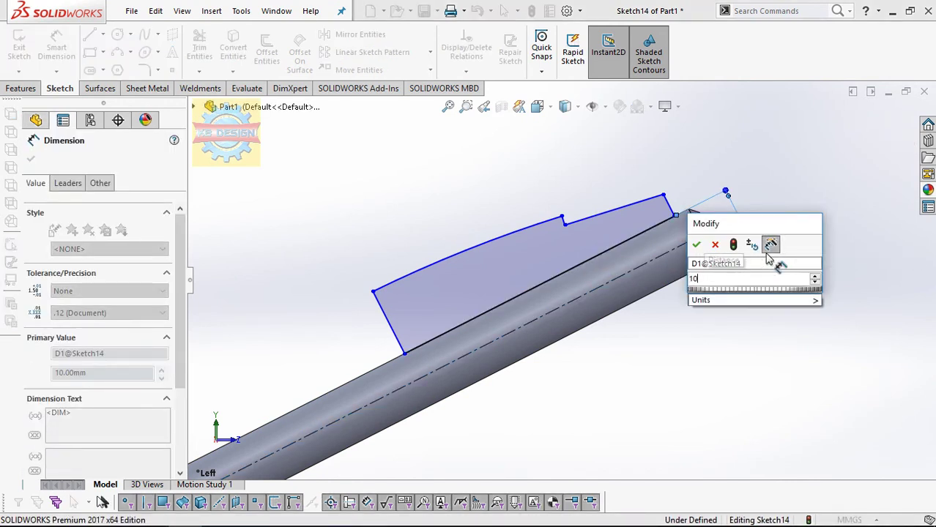
{"action": "key", "text": "Return"}
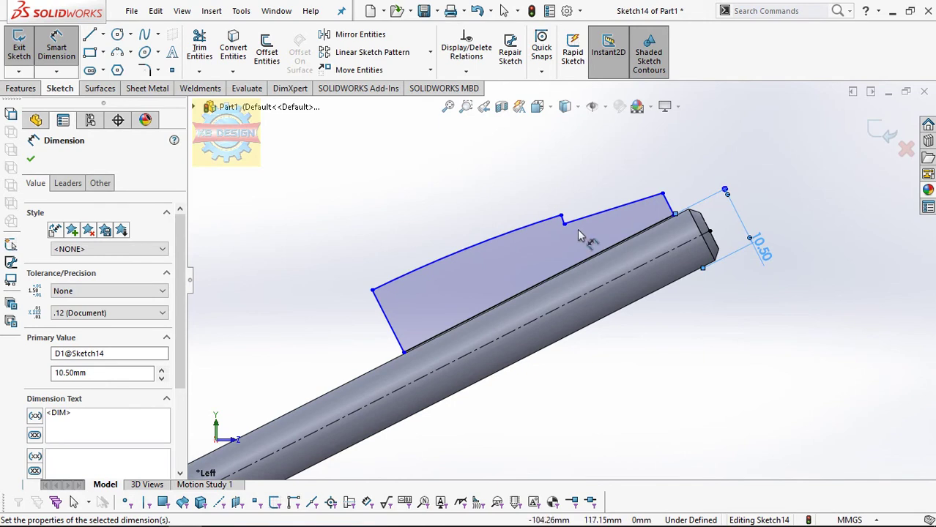
{"action": "key", "text": "Escape"}
{"action": "key", "text": "Escape"}
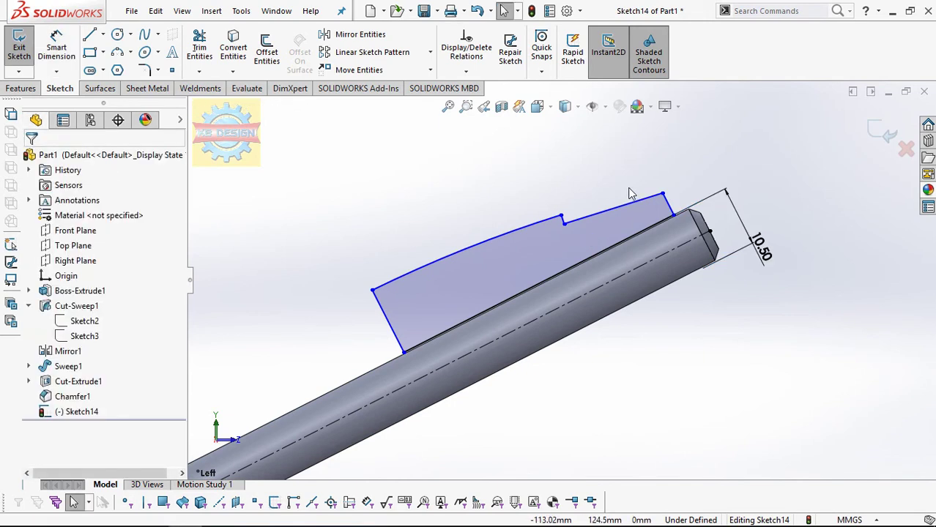
Step: Set the short end line's length to 3 mm with Smart Dimension
{"action": "left_click", "coordinate": [51, 56]}
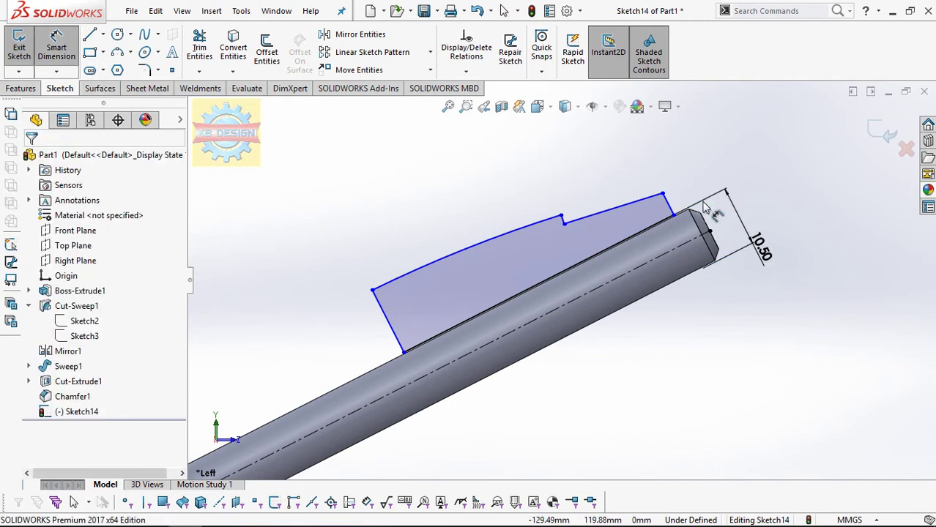
{"action": "left_click", "coordinate": [668, 204]}
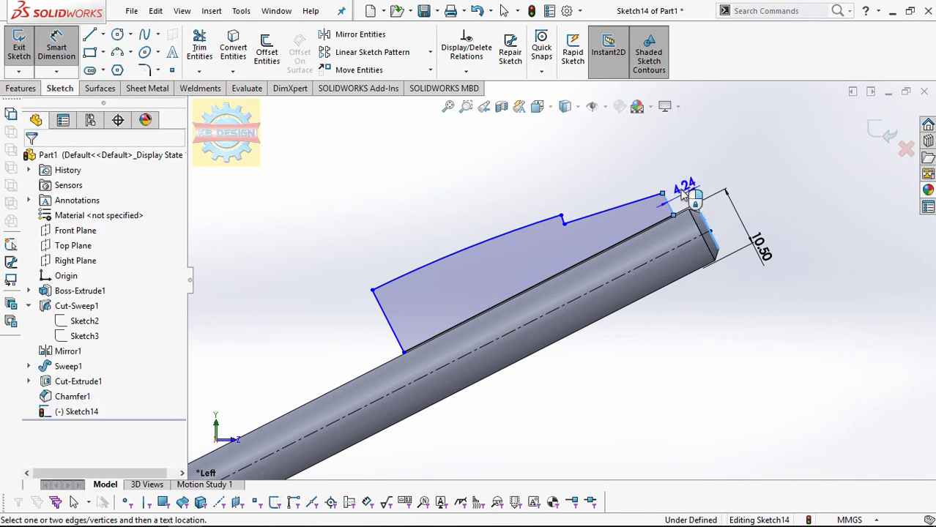
{"action": "left_click", "coordinate": [678, 179]}
{"action": "type", "text": "3"}
{"action": "key", "text": "Return"}
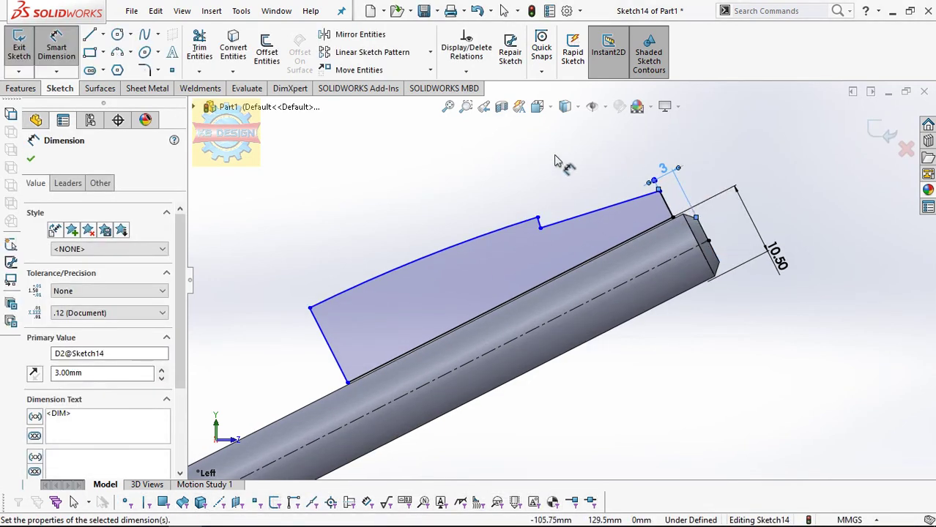
Step: Add a distance dimension from the step's corner to the blade's end point
{"action": "left_click", "coordinate": [669, 211]}
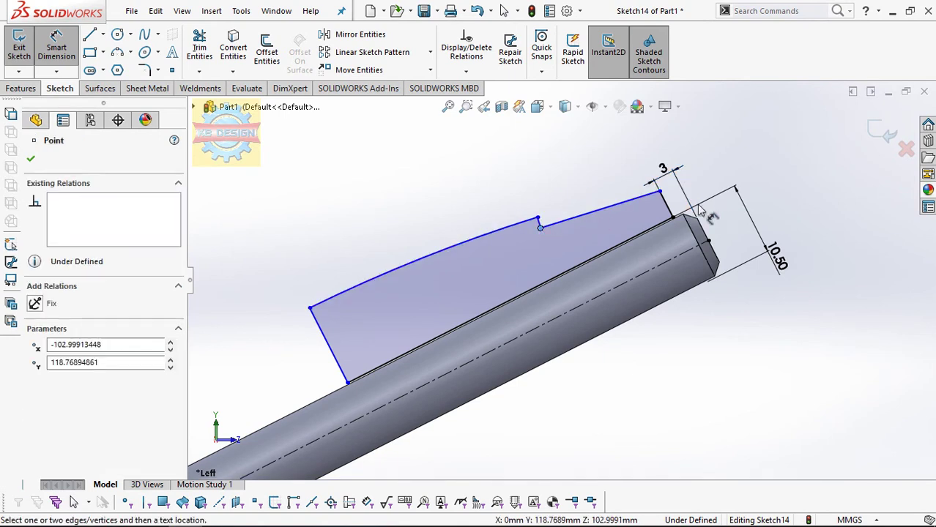
{"action": "left_click", "coordinate": [645, 196]}
{"action": "left_click", "coordinate": [591, 168]}
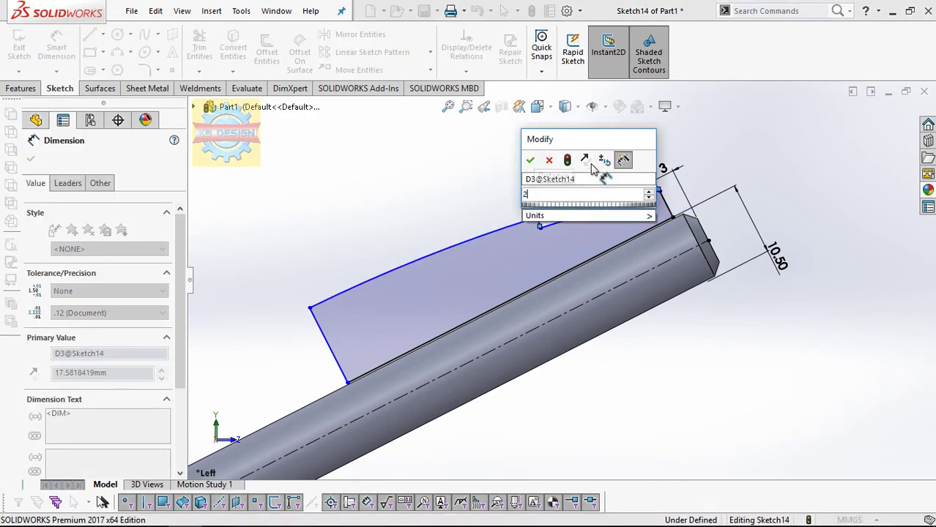
{"action": "key", "text": "Return"}
Step: Confirm the 23 mm step distance and make the selected step lines parallel
{"action": "left_click", "coordinate": [466, 71]}
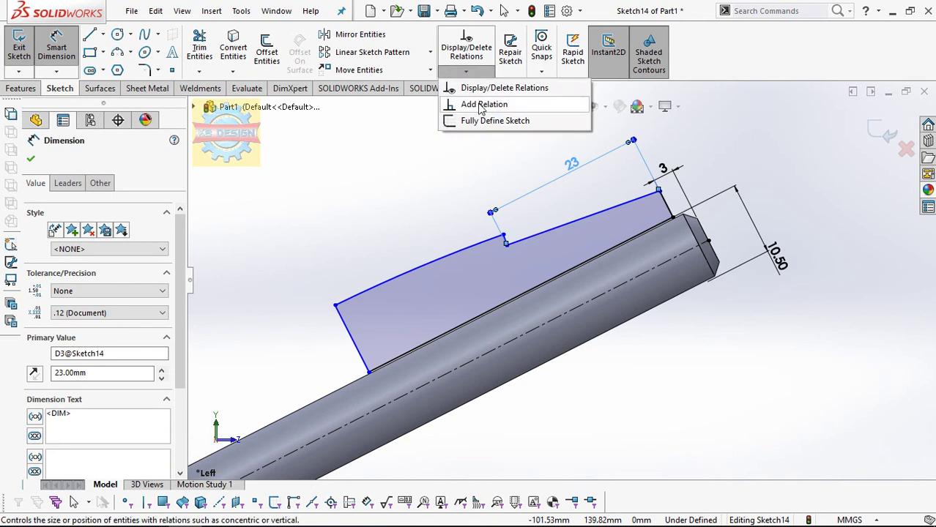
{"action": "left_click", "coordinate": [470, 160]}
{"action": "left_click", "coordinate": [554, 217]}
{"action": "left_click", "coordinate": [533, 234]}
{"action": "scroll", "coordinate": [520, 224], "scroll_direction": "down", "scroll_amount": 3}
{"action": "left_click", "coordinate": [489, 261]}
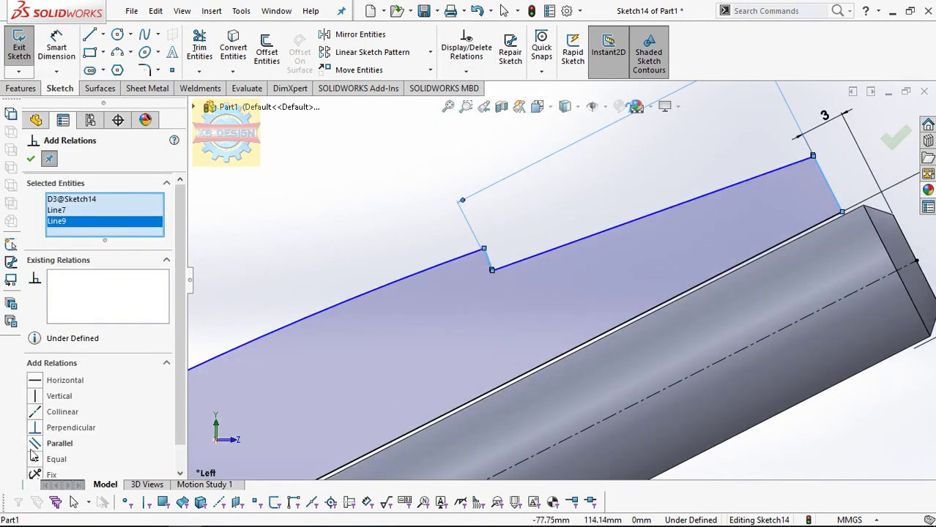
{"action": "left_click", "coordinate": [58, 443]}
{"action": "scroll", "coordinate": [564, 297], "scroll_direction": "up", "scroll_amount": 3}
{"action": "key", "text": "Escape"}
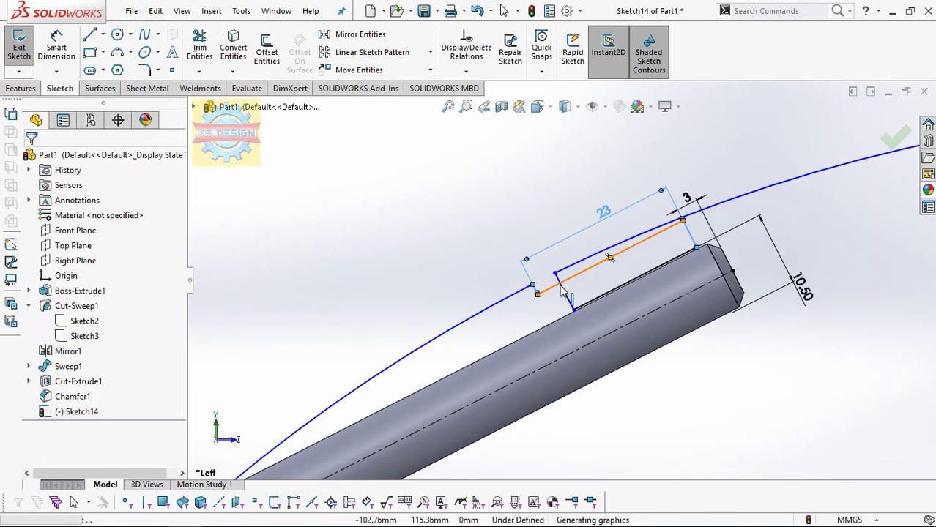
Step: Try a parallel relation on the two upper lines, then undo it
{"action": "left_click", "coordinate": [562, 290]}
{"action": "key", "text": "Escape"}
{"action": "scroll", "coordinate": [531, 276], "scroll_direction": "down", "scroll_amount": 3}
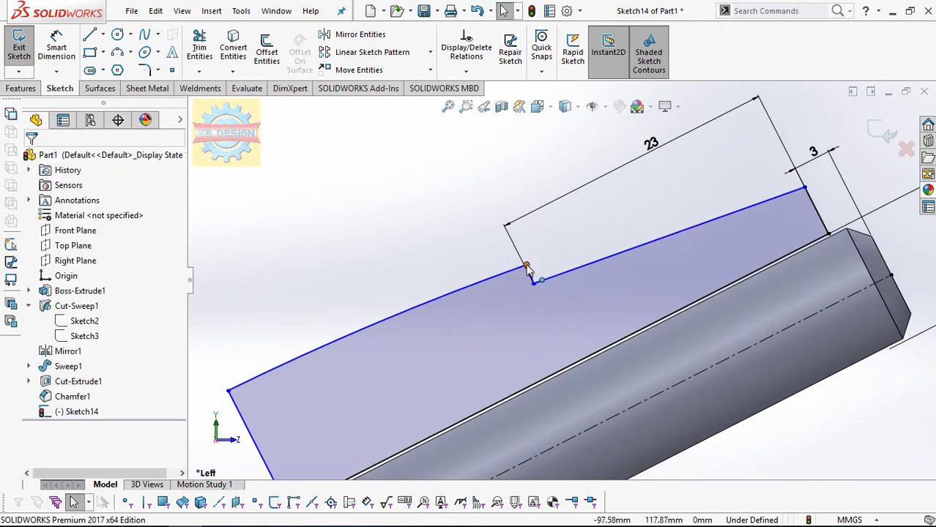
{"action": "left_click_drag", "start_coordinate": [527, 267], "coordinate": [531, 266]}
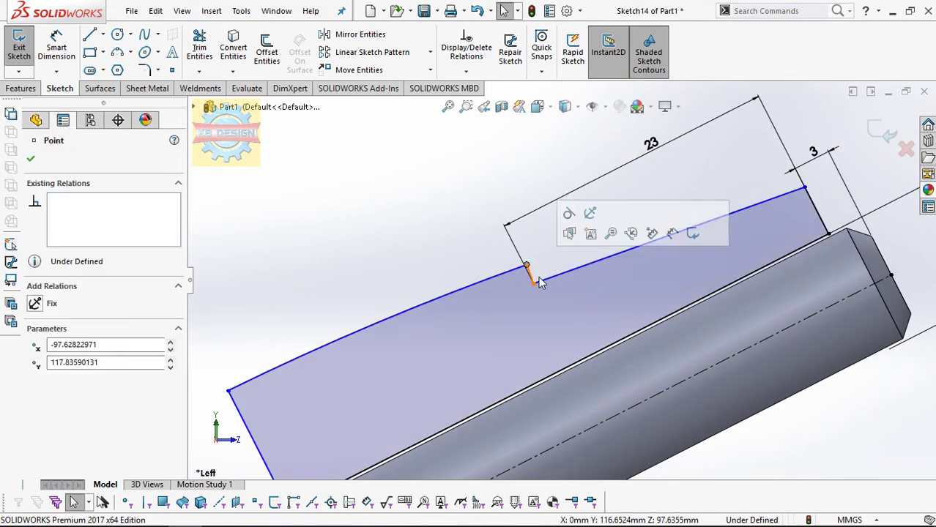
{"action": "key", "text": "Escape"}
{"action": "left_click", "coordinate": [537, 284]}
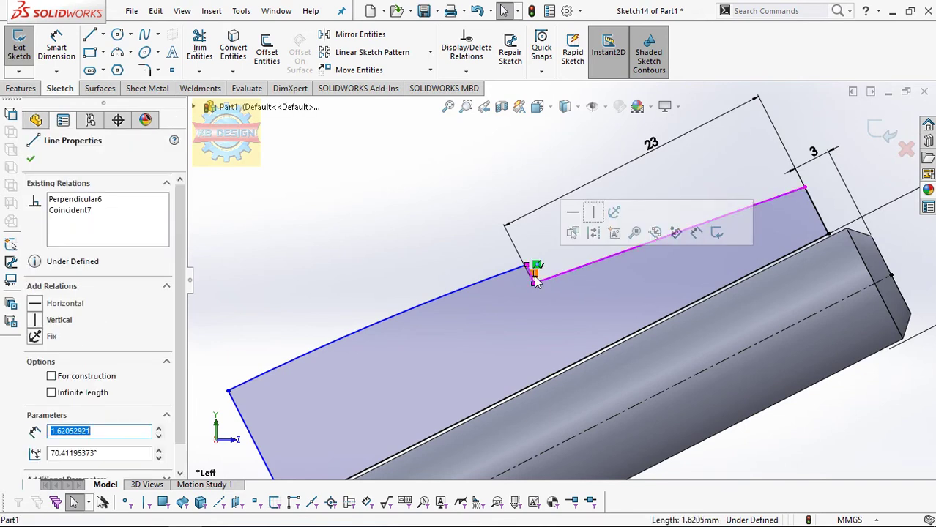
{"action": "key", "text": "Escape"}
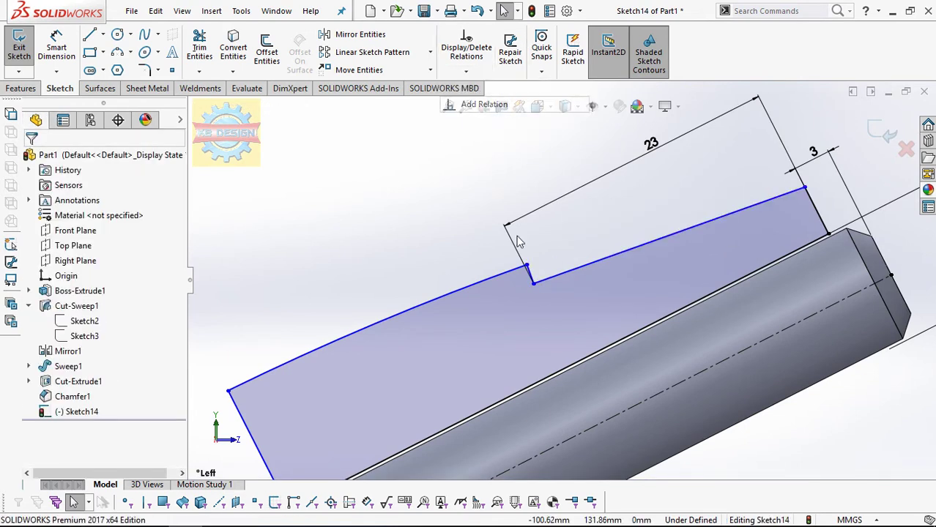
{"action": "left_click", "coordinate": [530, 273]}
{"action": "left_click", "coordinate": [815, 211]}
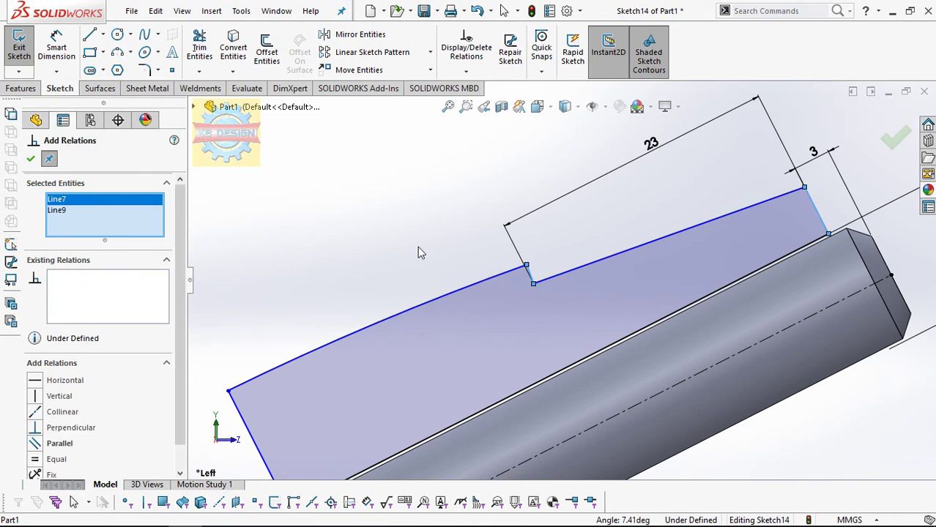
{"action": "left_click", "coordinate": [36, 444]}
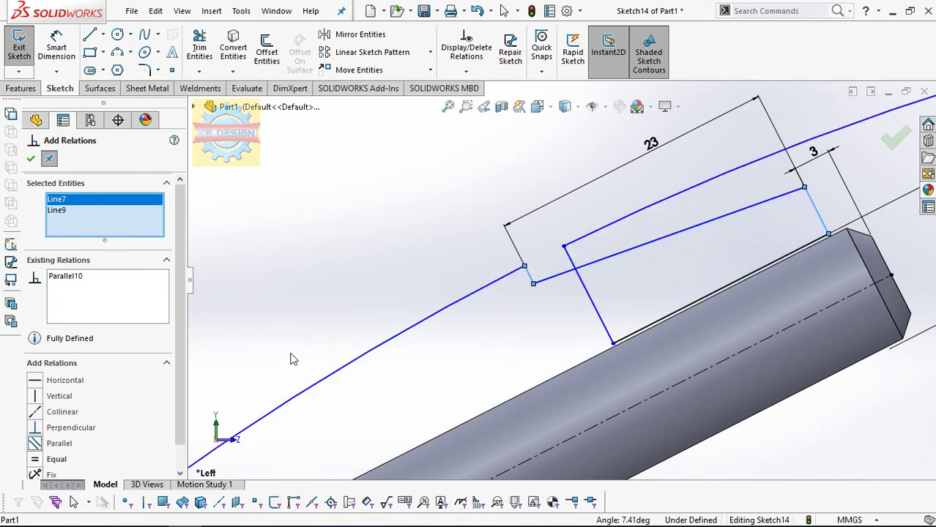
{"action": "key", "text": "ctrl+z"}
{"action": "key", "text": "Escape"}
Step: Delete the long straight top-left edge of the blade profile
{"action": "left_click", "coordinate": [542, 285]}
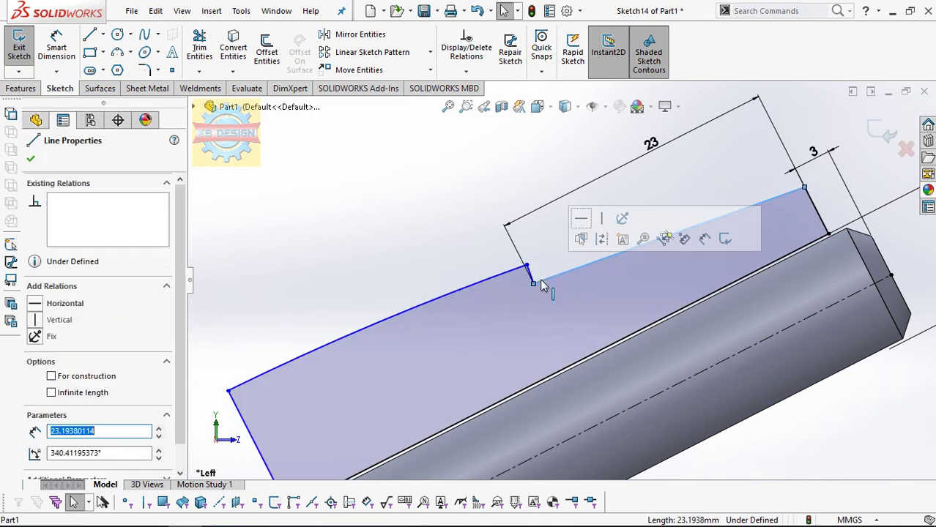
{"action": "left_click", "coordinate": [534, 282]}
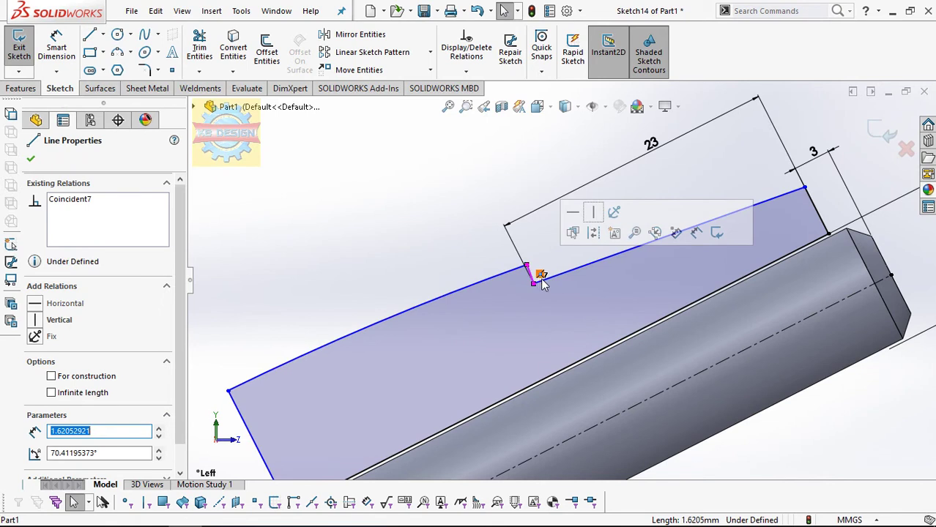
{"action": "key", "text": "Escape"}
{"action": "left_click", "coordinate": [496, 273]}
{"action": "key", "text": "Delete"}
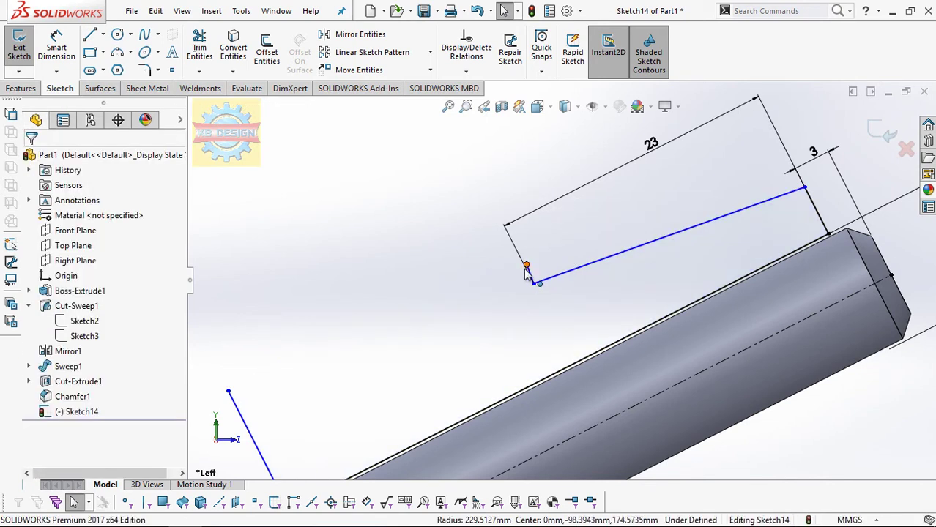
Step: Make the long upper line parallel to the short step line
{"action": "left_click", "coordinate": [827, 223]}
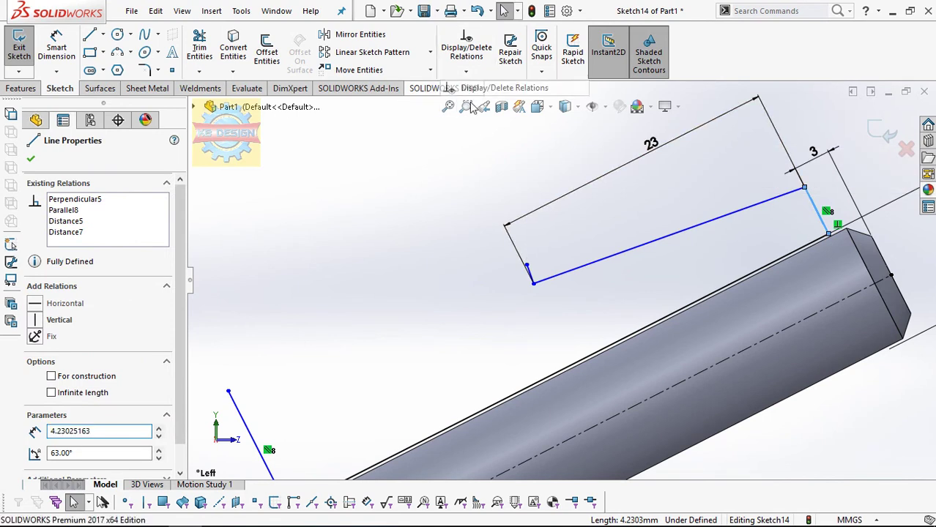
{"action": "left_click", "coordinate": [466, 47]}
{"action": "left_click", "coordinate": [466, 71]}
{"action": "left_click", "coordinate": [483, 104]}
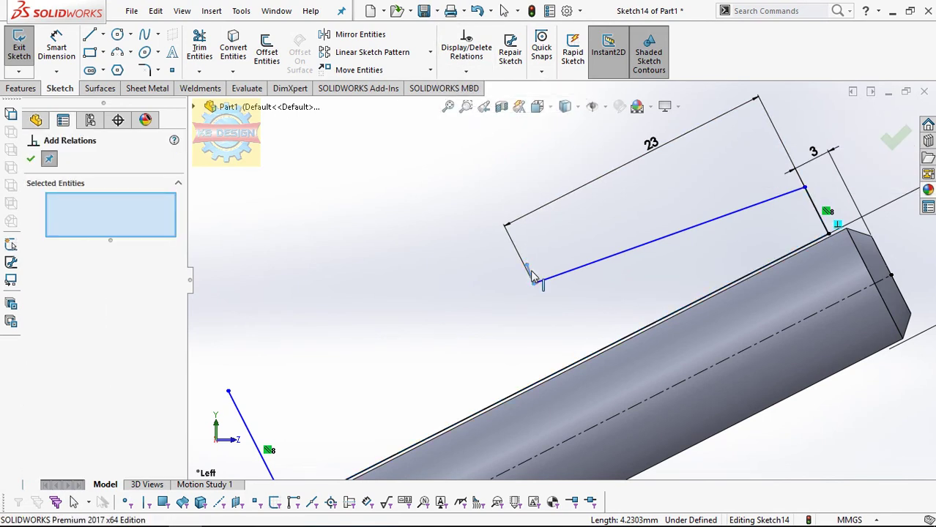
{"action": "left_click", "coordinate": [530, 277]}
{"action": "left_click", "coordinate": [820, 217]}
{"action": "left_click", "coordinate": [38, 444]}
{"action": "left_click", "coordinate": [31, 158]}
Step: Draw a 3-point arc from the lower-left corner to the step's corner
{"action": "left_click", "coordinate": [118, 70]}
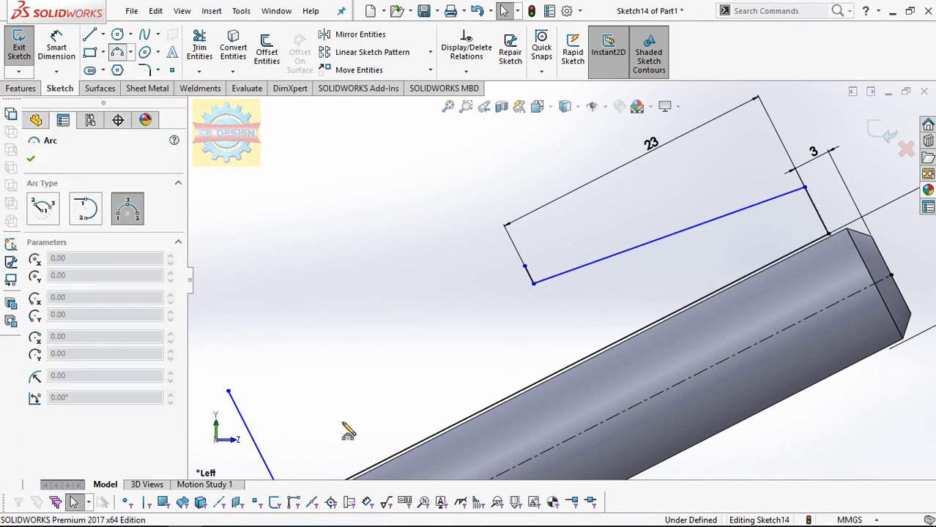
{"action": "left_click", "coordinate": [229, 392]}
{"action": "left_click", "coordinate": [525, 268]}
{"action": "scroll", "coordinate": [524, 268], "scroll_direction": "up", "scroll_amount": 3}
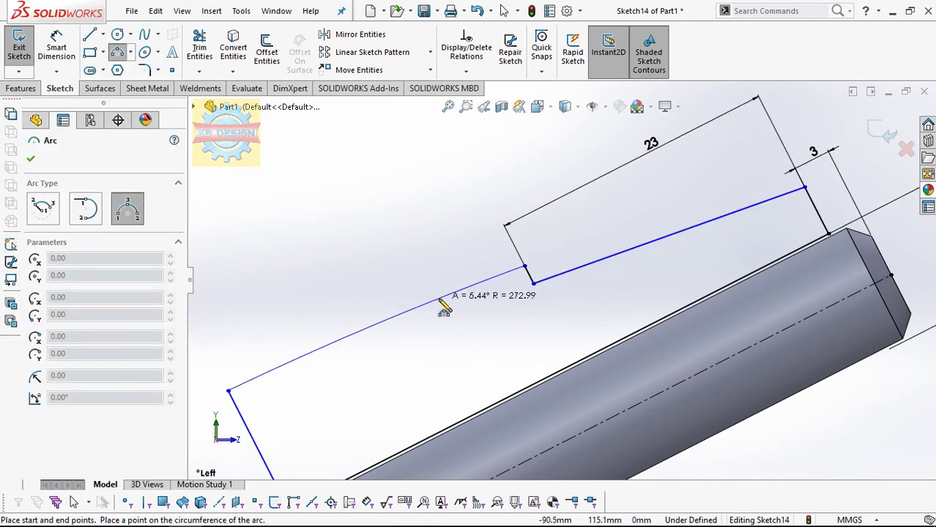
{"action": "left_click", "coordinate": [443, 307]}
{"action": "key", "text": "Escape"}
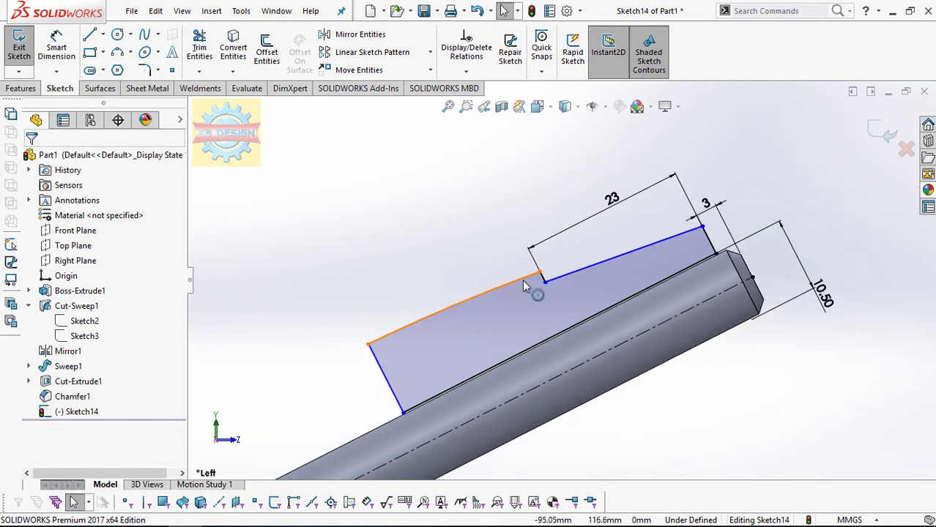
{"action": "scroll", "coordinate": [523, 280], "scroll_direction": "down", "scroll_amount": 1}
Step: Give the new arc a radius of 245
{"action": "left_click", "coordinate": [57, 52]}
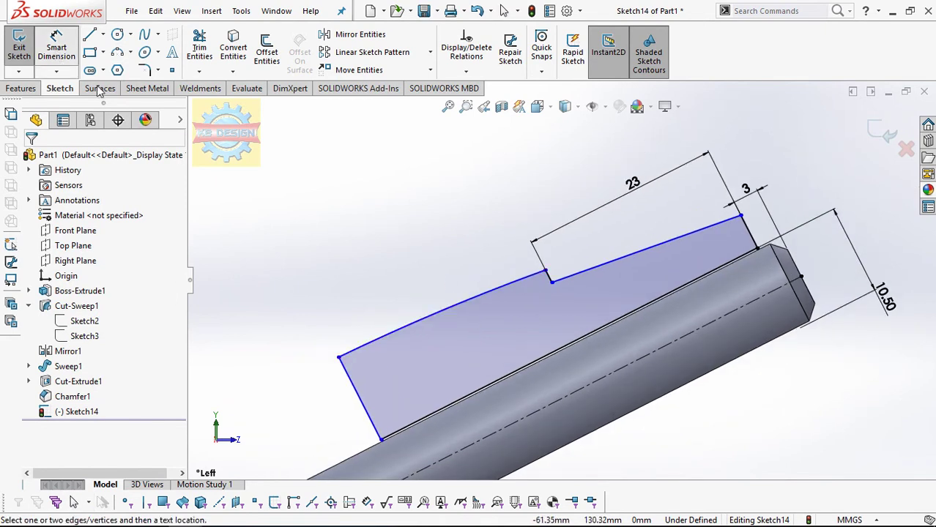
{"action": "left_click", "coordinate": [481, 315]}
{"action": "left_click", "coordinate": [475, 331]}
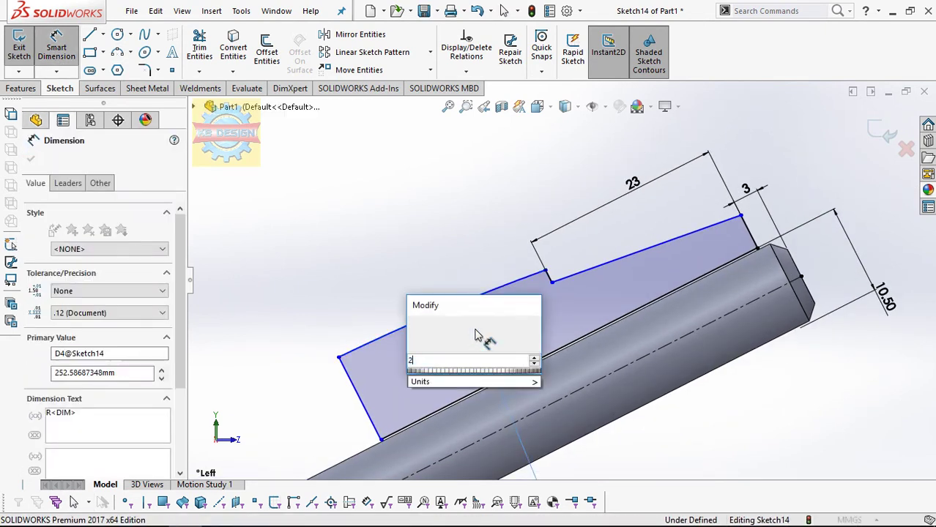
{"action": "type", "text": "245"}
{"action": "key", "text": "Return"}
{"action": "key", "text": "Escape"}
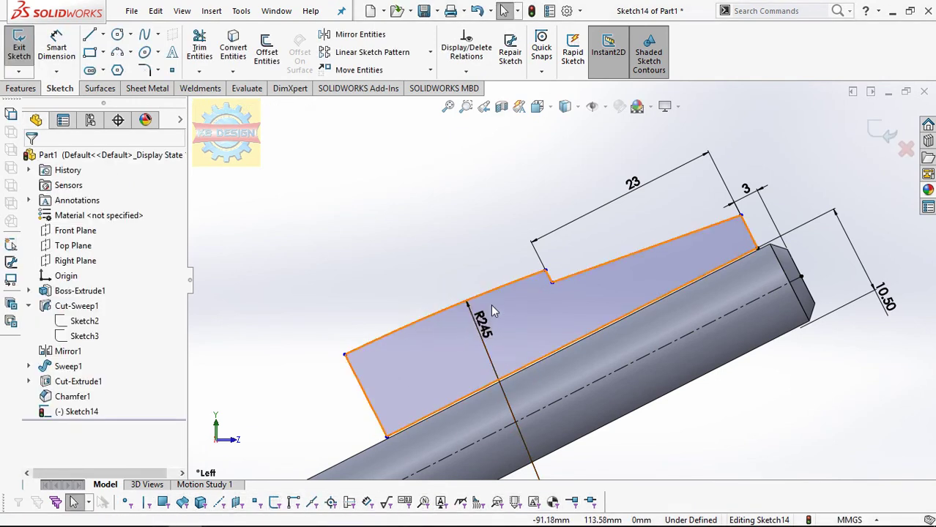
{"action": "scroll", "coordinate": [492, 311], "scroll_direction": "up", "scroll_amount": 2}
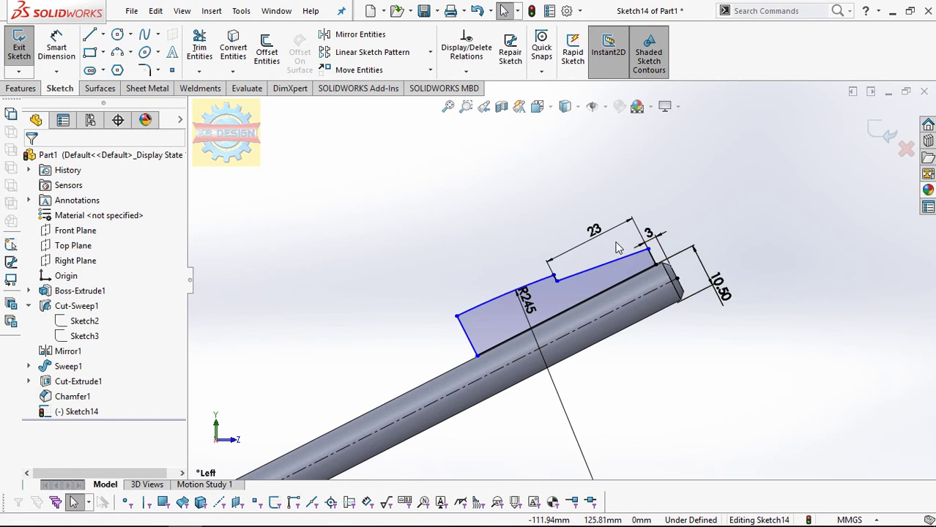
Step: Dimension the blade's tip point 18 mm from the cylinder's centerline
{"action": "left_click", "coordinate": [652, 293]}
{"action": "left_click", "coordinate": [716, 249]}
{"action": "left_click", "coordinate": [57, 47]}
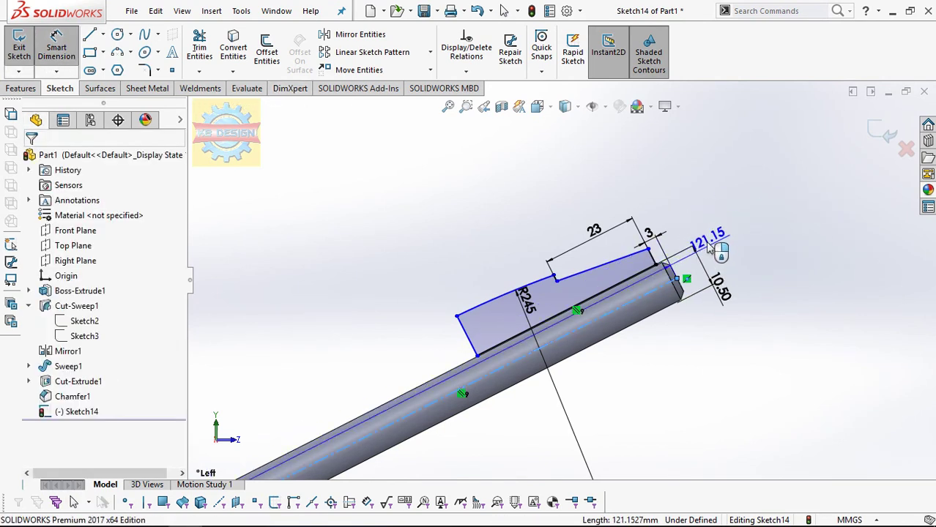
{"action": "scroll", "coordinate": [679, 252], "scroll_direction": "down", "scroll_amount": 3}
{"action": "left_click", "coordinate": [667, 241]}
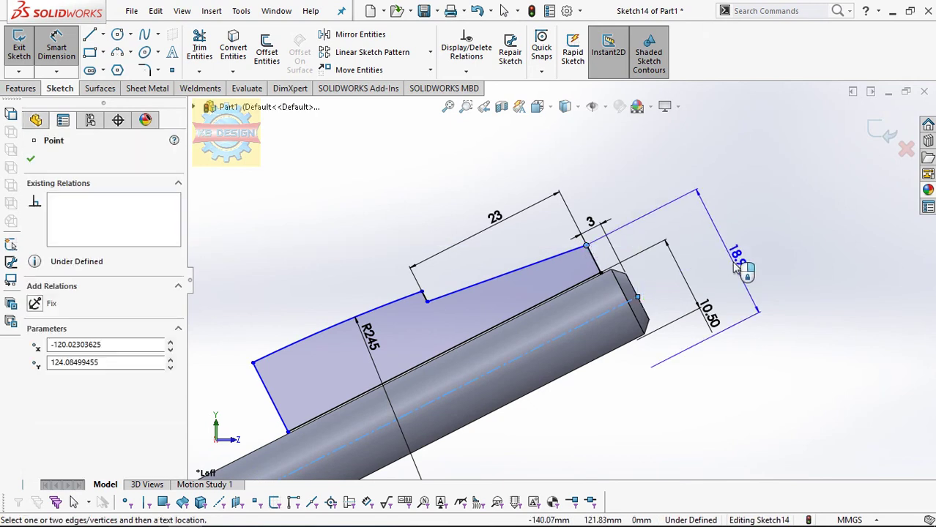
{"action": "left_click", "coordinate": [740, 267]}
{"action": "type", "text": "18"}
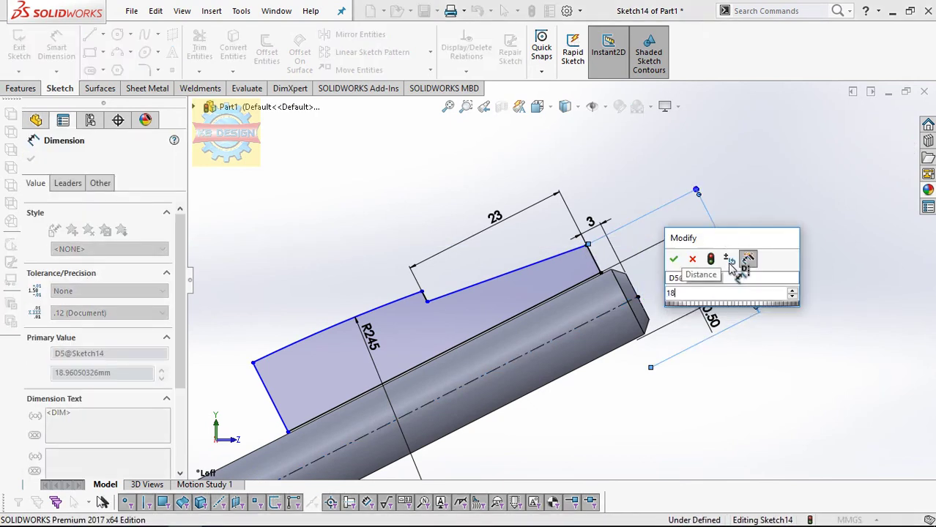
{"action": "key", "text": "Return"}
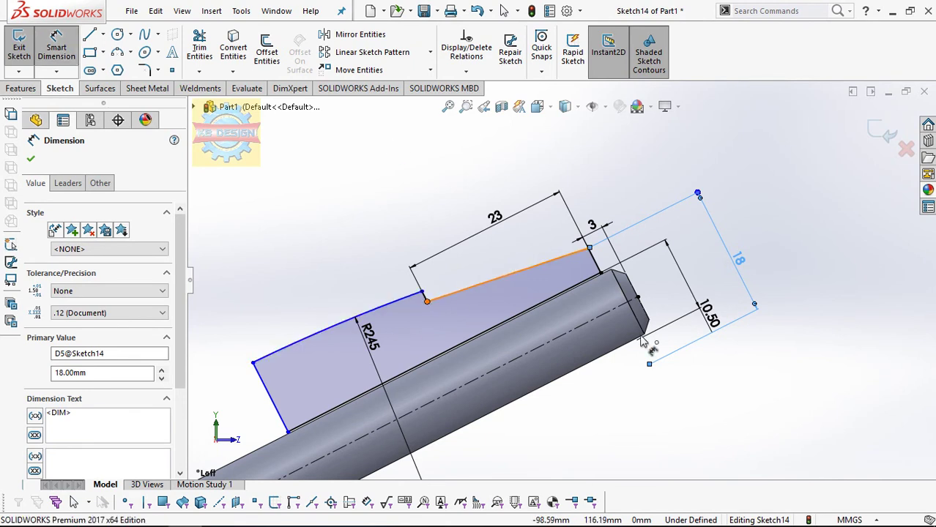
Step: Add 23 mm and 24.50 mm distances from two profile points to the centreline
{"action": "left_click", "coordinate": [427, 301]}
{"action": "left_click", "coordinate": [527, 350]}
{"action": "left_click", "coordinate": [755, 266]}
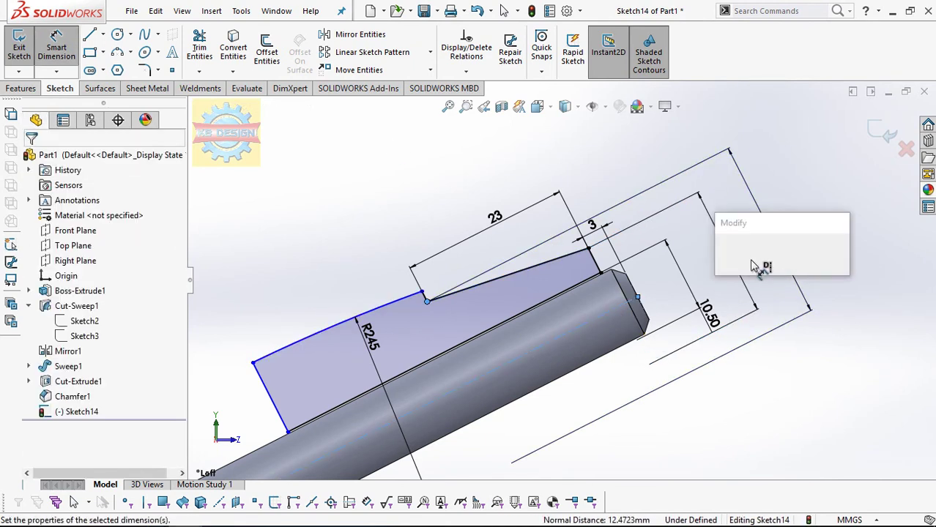
{"action": "type", "text": "23"}
{"action": "key", "text": "Return"}
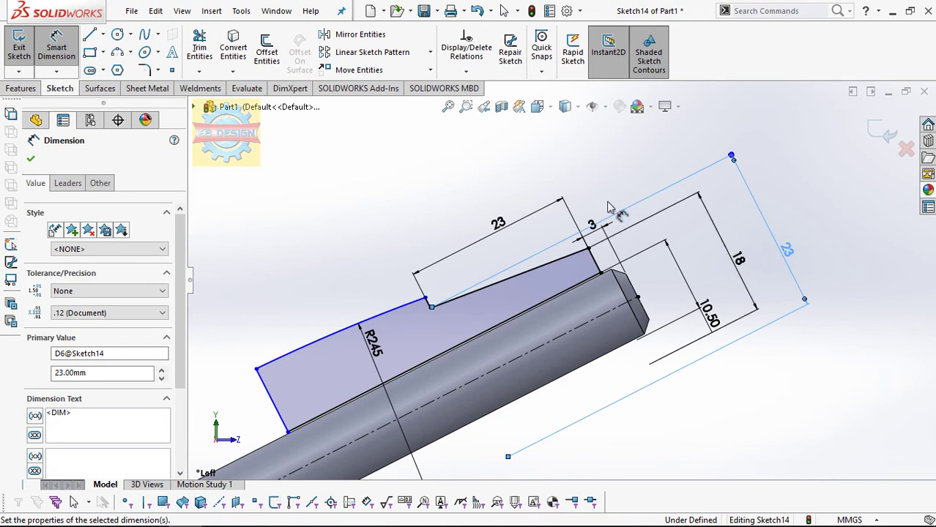
{"action": "left_click", "coordinate": [428, 300]}
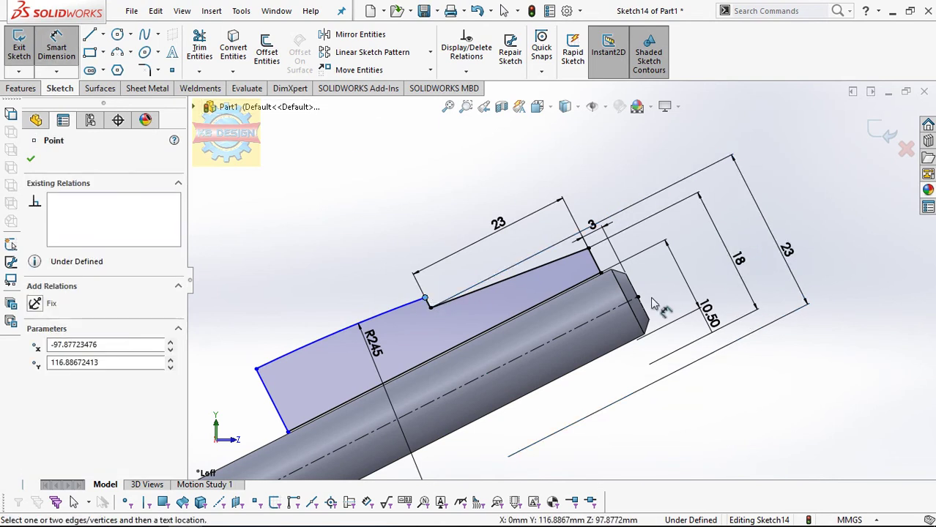
{"action": "left_click", "coordinate": [636, 307]}
{"action": "left_click", "coordinate": [833, 225]}
{"action": "type", "text": "24.5"}
{"action": "key", "text": "Return"}
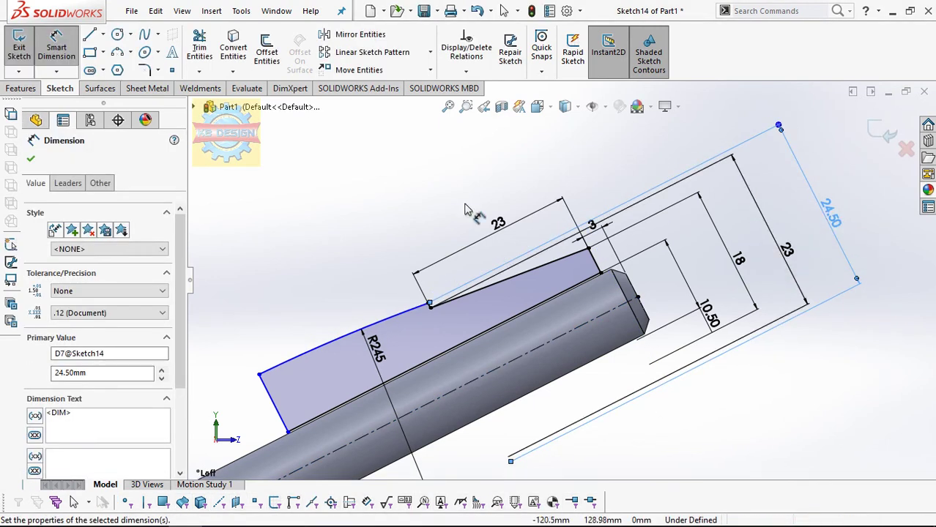
{"action": "scroll", "coordinate": [323, 356], "scroll_direction": "down", "scroll_amount": 1}
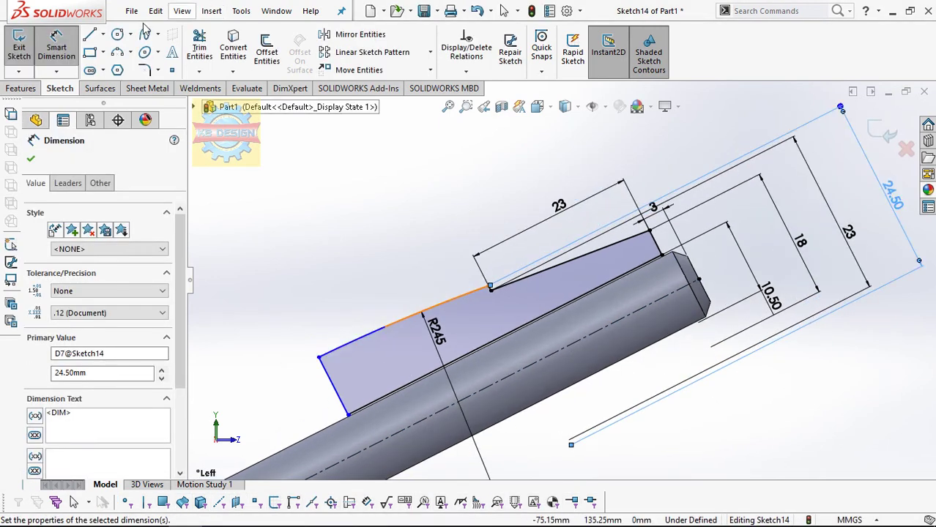
Step: Draw a short construction line from the left vertex, perpendicular to the edge
{"action": "left_click", "coordinate": [103, 35]}
{"action": "left_click", "coordinate": [128, 65]}
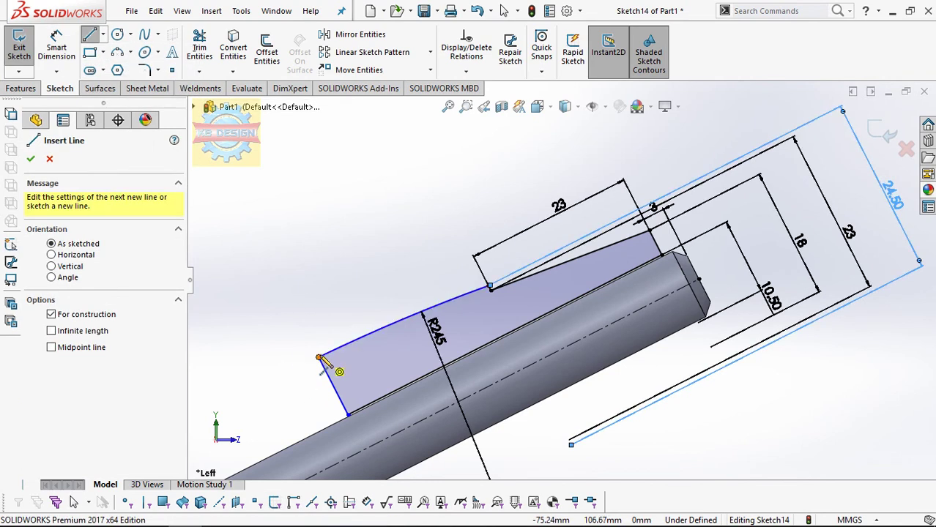
{"action": "left_click", "coordinate": [320, 358]}
{"action": "left_click", "coordinate": [404, 311]}
{"action": "left_click", "coordinate": [466, 71]}
{"action": "left_click", "coordinate": [484, 104]}
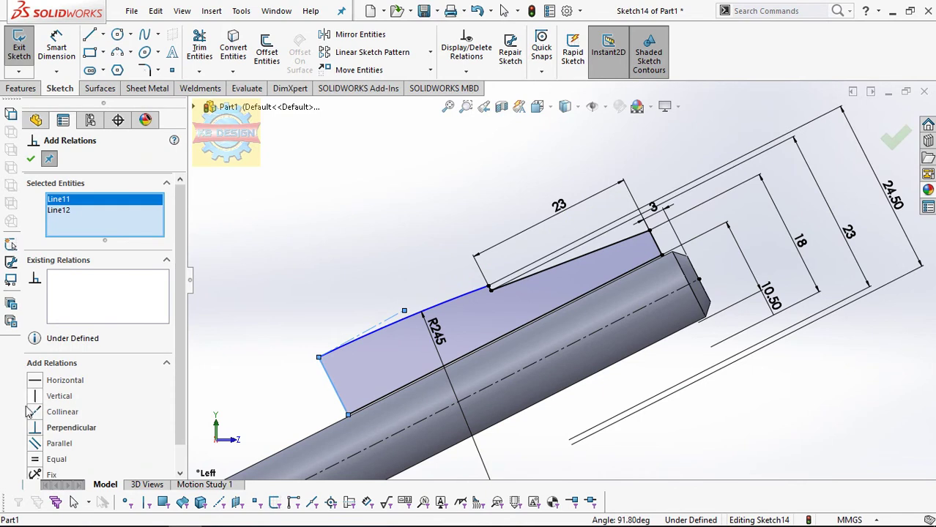
{"action": "left_click", "coordinate": [36, 428]}
{"action": "key", "text": "Return"}
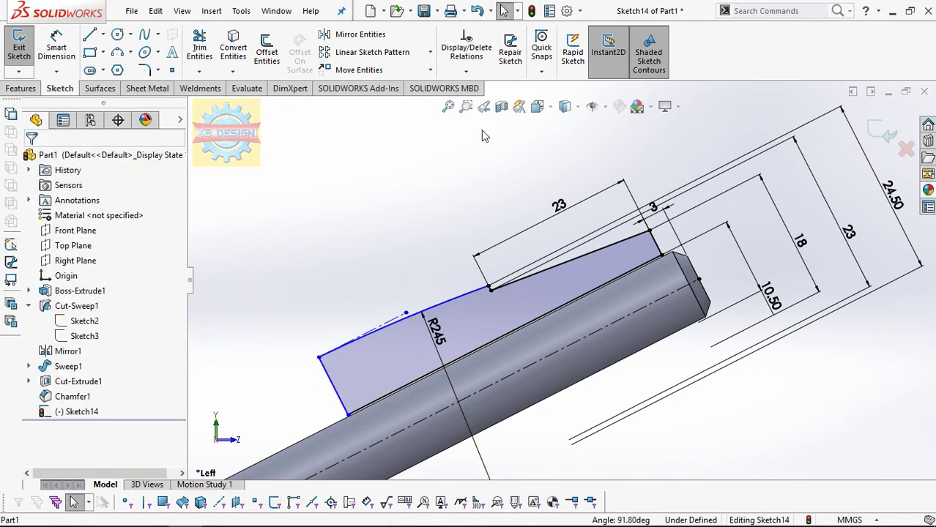
Step: Make the construction line tangent to the R245 arc
{"action": "left_click", "coordinate": [466, 71]}
{"action": "left_click", "coordinate": [480, 104]}
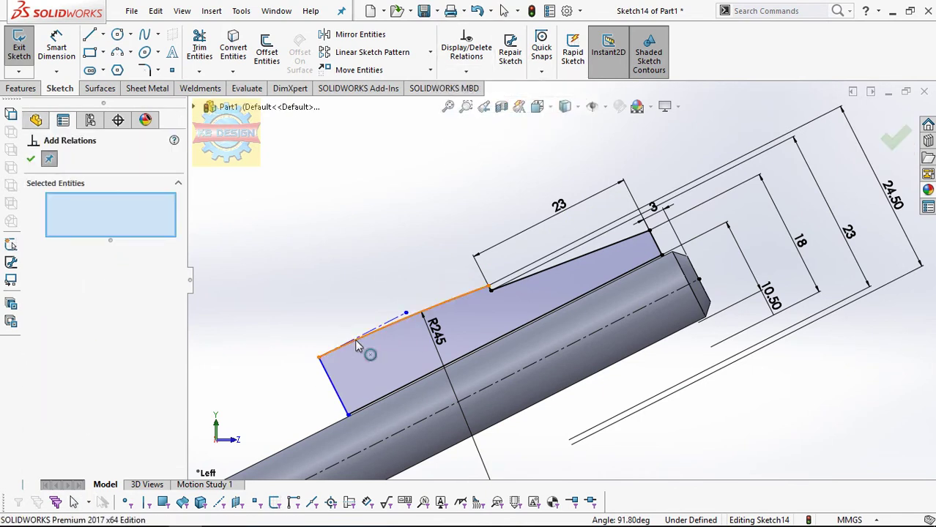
{"action": "left_click", "coordinate": [358, 343]}
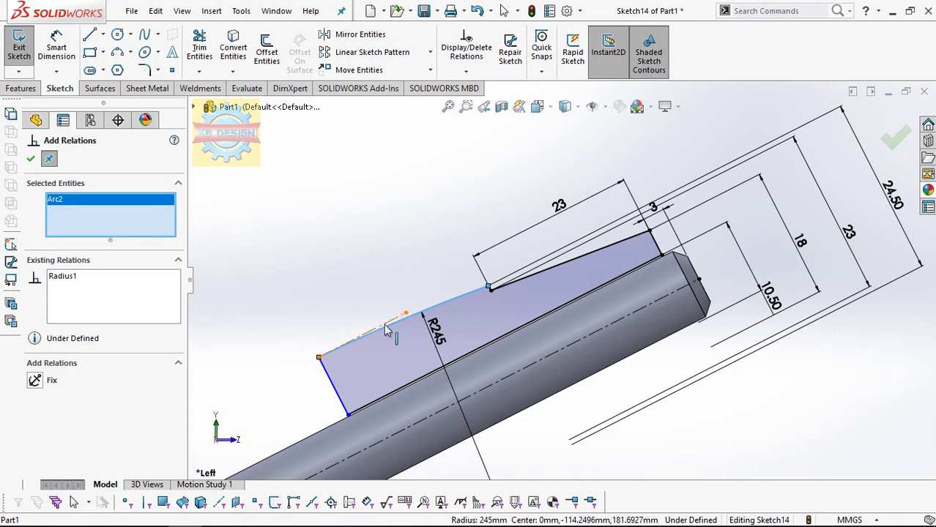
{"action": "left_click", "coordinate": [388, 327]}
{"action": "left_click", "coordinate": [46, 381]}
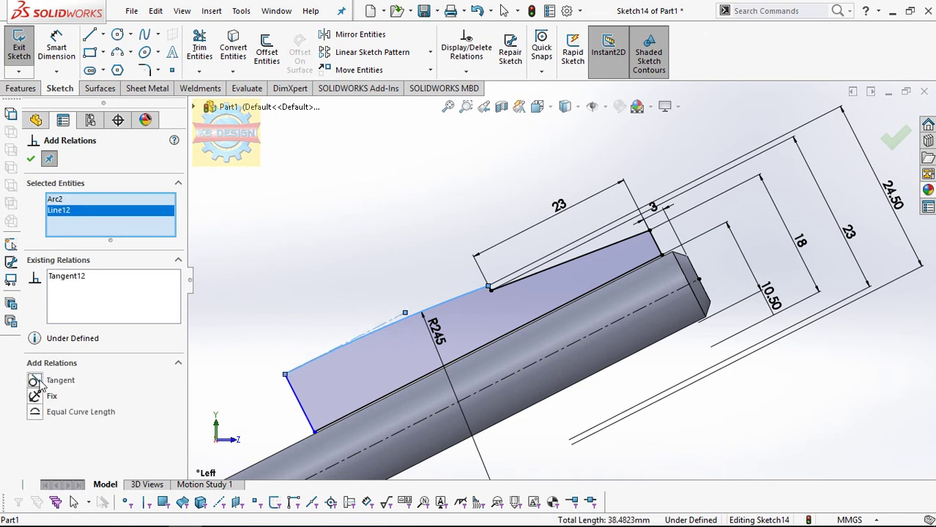
{"action": "key", "text": "Escape"}
{"action": "scroll", "coordinate": [432, 344], "scroll_direction": "up", "scroll_amount": 3}
{"action": "scroll", "coordinate": [432, 345], "scroll_direction": "up", "scroll_amount": 2}
{"action": "scroll", "coordinate": [433, 344], "scroll_direction": "down", "scroll_amount": 2}
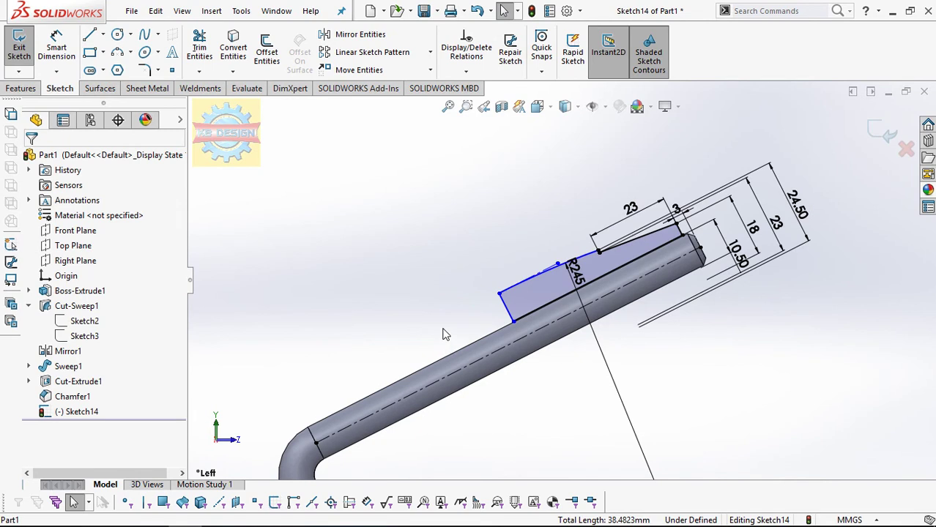
Step: Draw a construction line along the tube
{"action": "left_click", "coordinate": [466, 71]}
{"action": "left_click", "coordinate": [489, 122]}
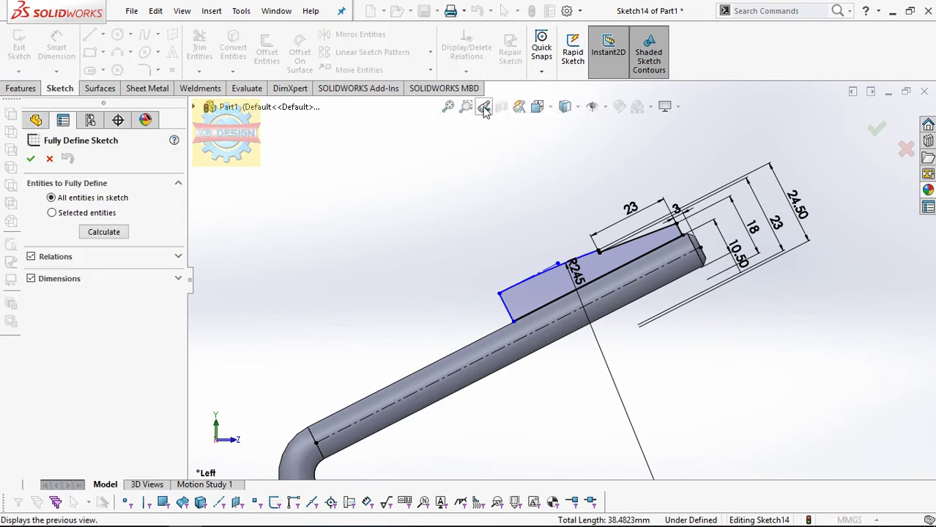
{"action": "key", "text": "Escape"}
{"action": "left_click", "coordinate": [466, 71]}
{"action": "left_click", "coordinate": [482, 103]}
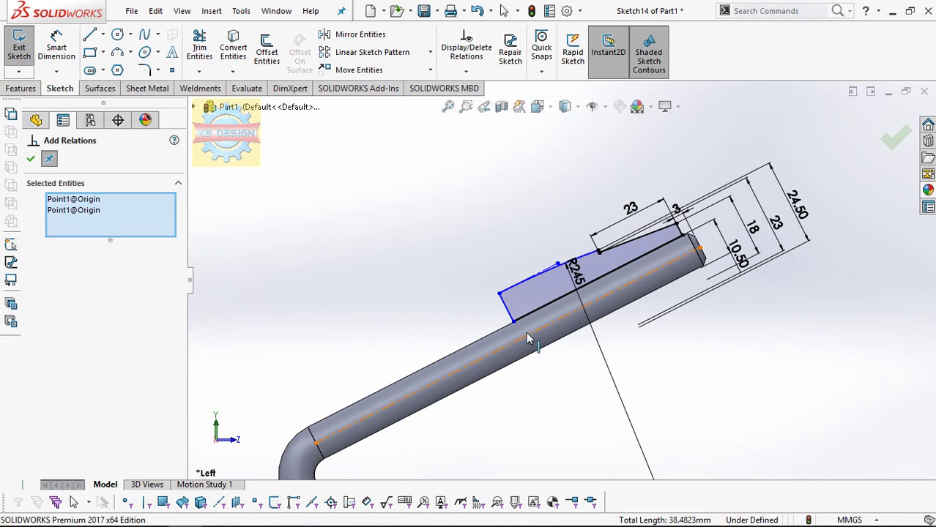
{"action": "left_click", "coordinate": [91, 35]}
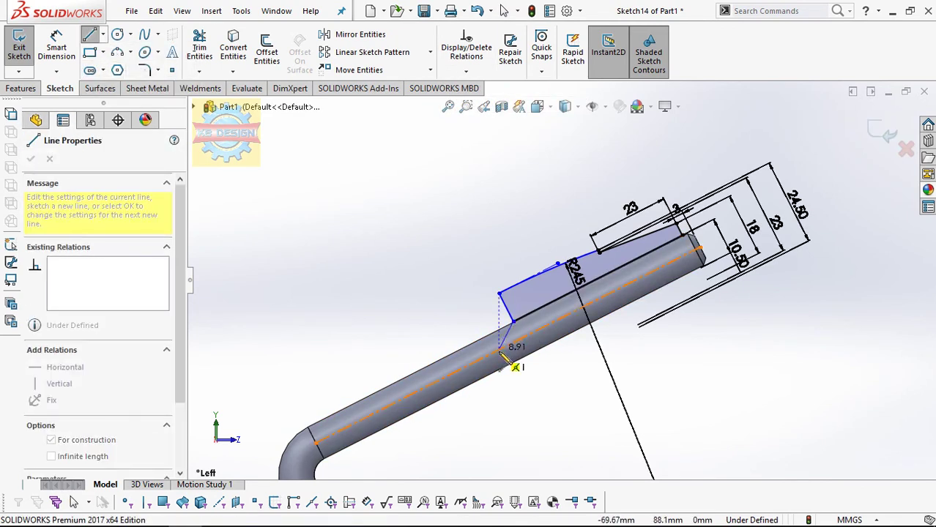
{"action": "key", "text": "Escape"}
Step: Make the profile's bottom line collinear with the tube construction line
{"action": "left_click", "coordinate": [466, 71]}
{"action": "left_click", "coordinate": [482, 103]}
{"action": "left_click", "coordinate": [515, 332]}
{"action": "left_click", "coordinate": [527, 279]}
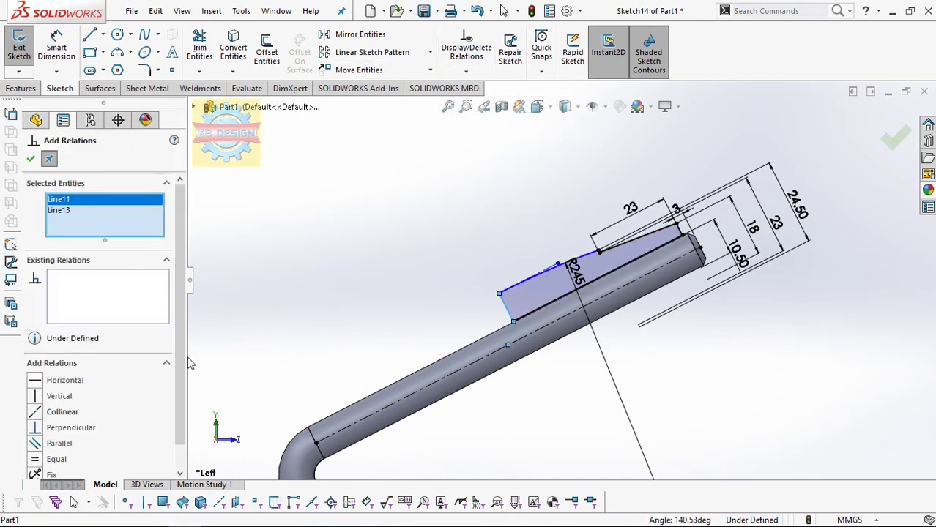
{"action": "left_click", "coordinate": [62, 412]}
{"action": "key", "text": "Escape"}
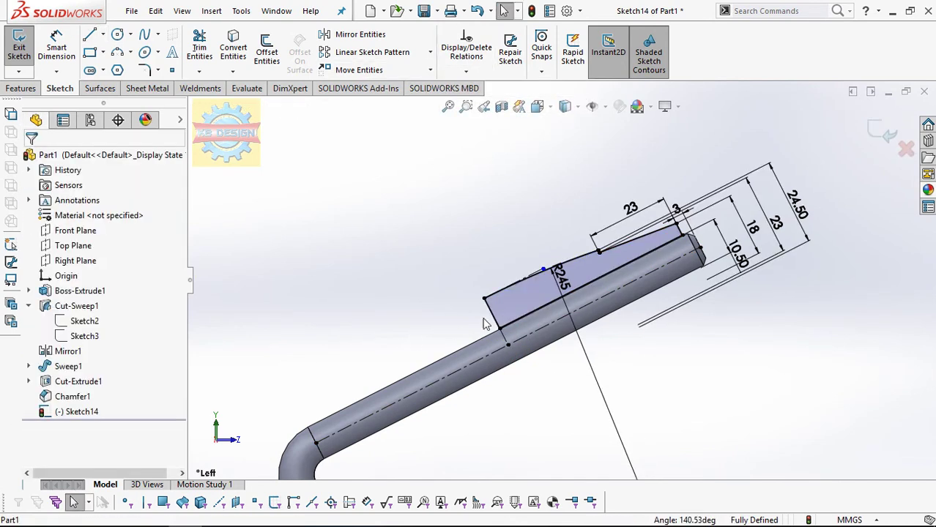
Step: Start mirroring the grip profile about the construction line, then cancel
{"action": "left_click", "coordinate": [350, 34]}
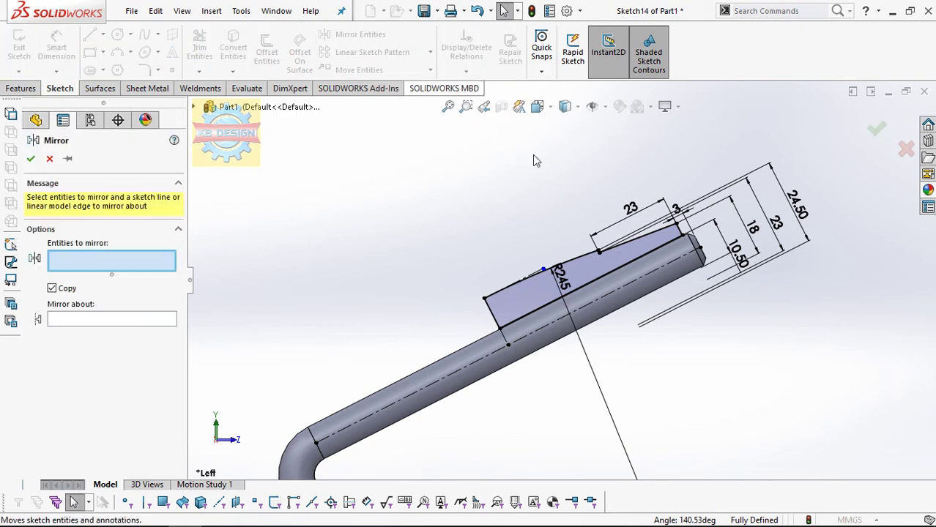
{"action": "left_click", "coordinate": [528, 304]}
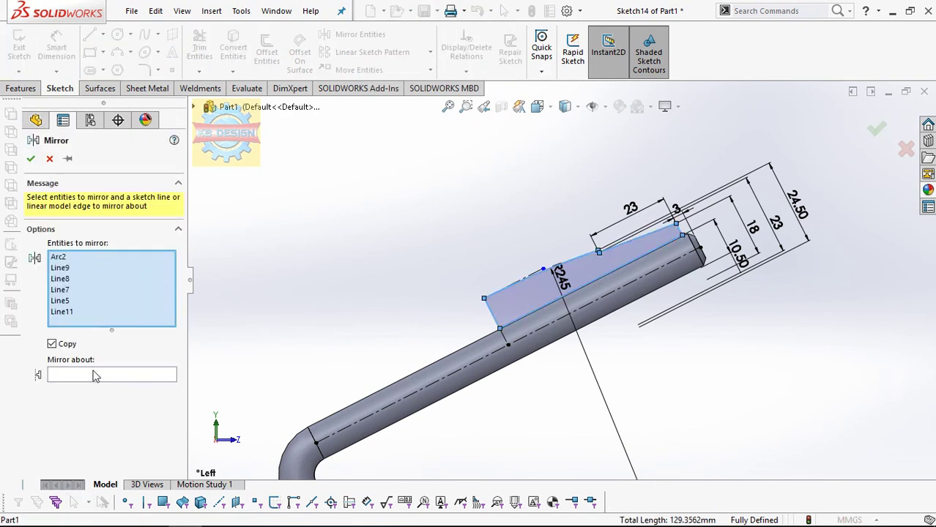
{"action": "left_click", "coordinate": [93, 376]}
{"action": "left_click", "coordinate": [508, 344]}
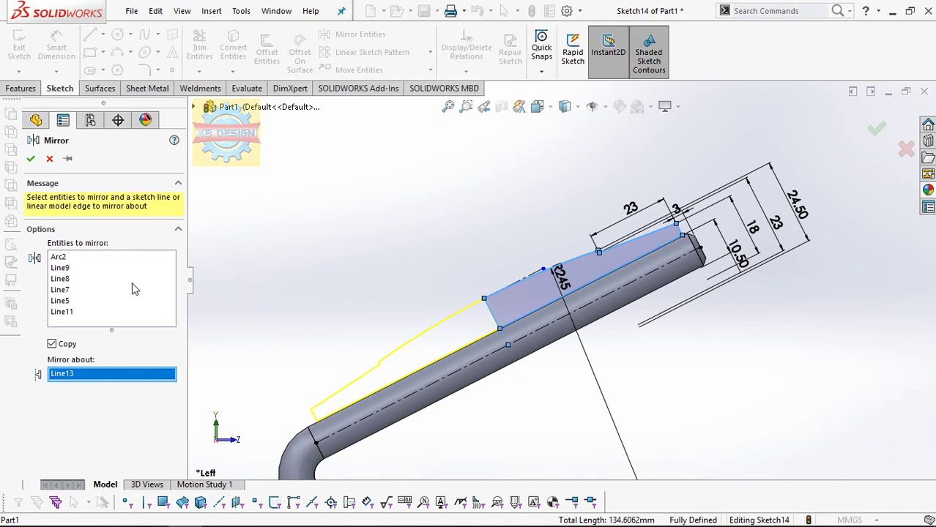
{"action": "key", "text": "Escape"}
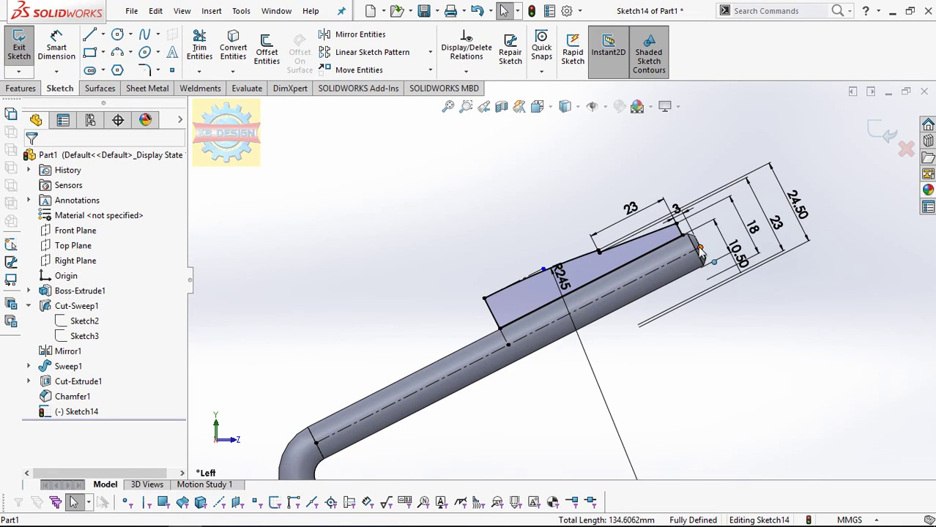
Step: Drag the tube-end point off its midpoint, then restore it
{"action": "left_click", "coordinate": [701, 250]}
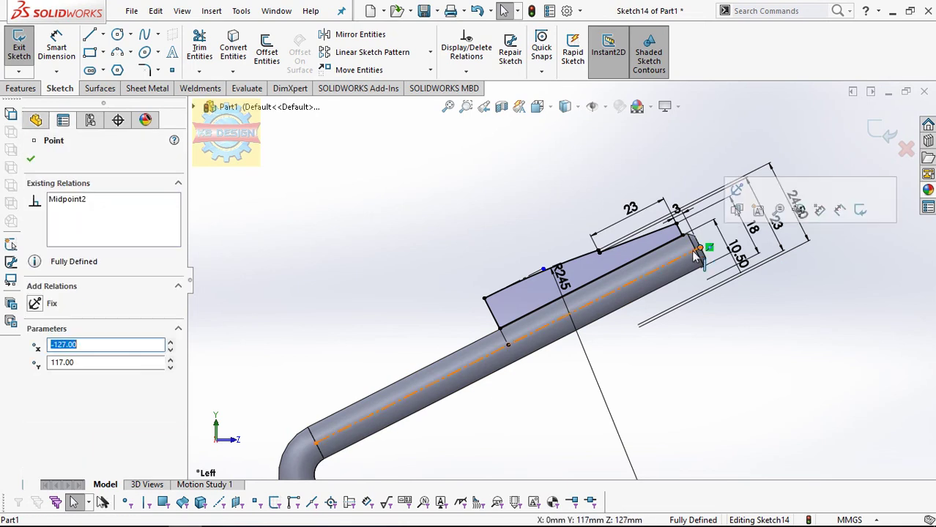
{"action": "scroll", "coordinate": [689, 250], "scroll_direction": "down", "scroll_amount": 3}
{"action": "mouse_move", "coordinate": [685, 250]}
{"action": "left_mouse_down"}
{"action": "mouse_move", "coordinate": [668, 266]}
{"action": "mouse_move", "coordinate": [661, 257]}
{"action": "left_mouse_up"}
{"action": "scroll", "coordinate": [661, 256], "scroll_direction": "up", "scroll_amount": 3}
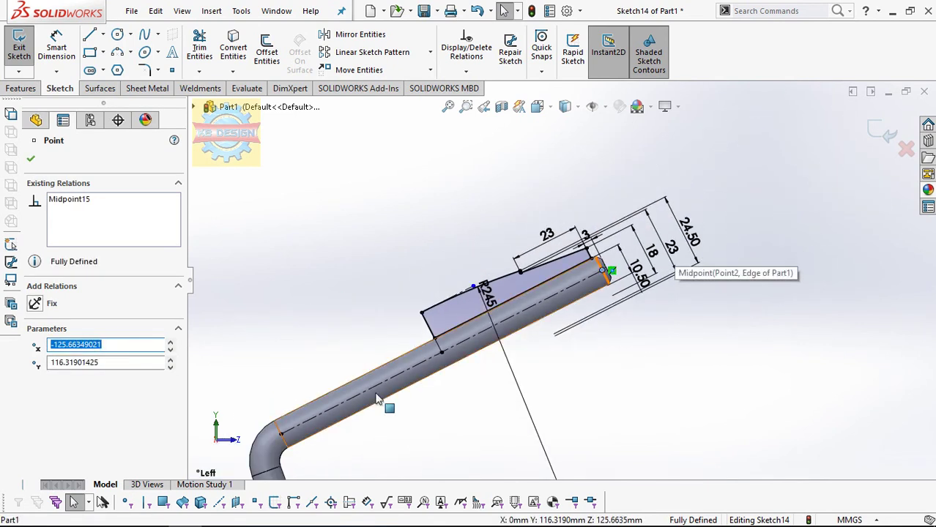
{"action": "key", "text": "Escape"}
{"action": "scroll", "coordinate": [483, 318], "scroll_direction": "down", "scroll_amount": 3}
{"action": "scroll", "coordinate": [520, 316], "scroll_direction": "up", "scroll_amount": 4}
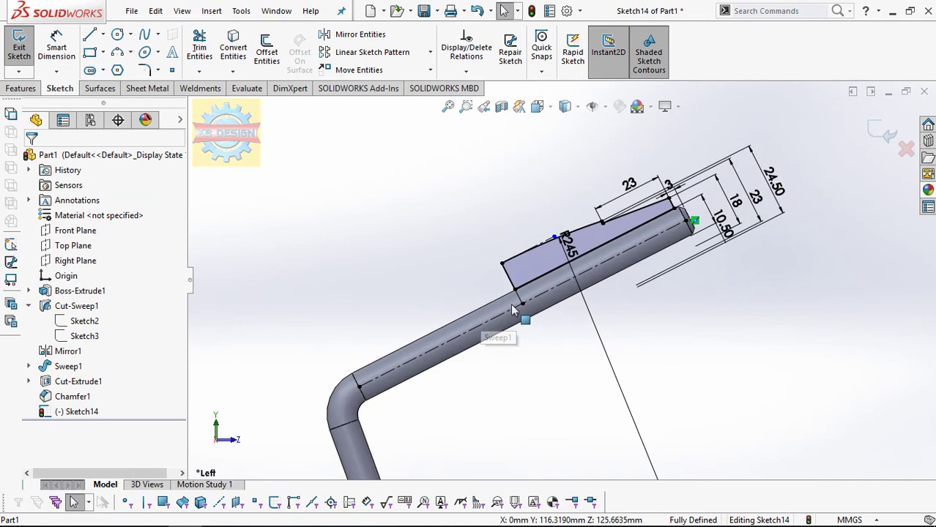
{"action": "scroll", "coordinate": [567, 272], "scroll_direction": "down", "scroll_amount": 2}
Step: Mirror the grip profile about the construction line and confirm the copy
{"action": "left_click", "coordinate": [360, 34]}
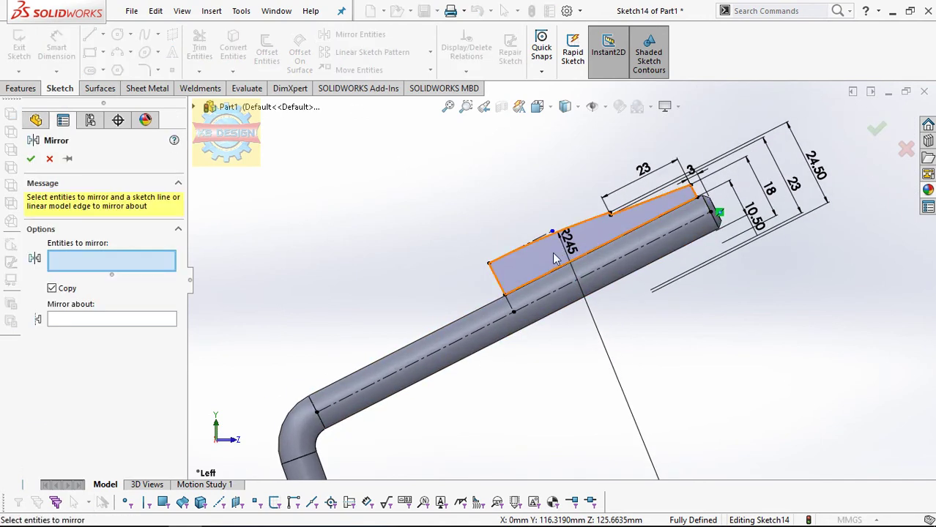
{"action": "left_click", "coordinate": [91, 377]}
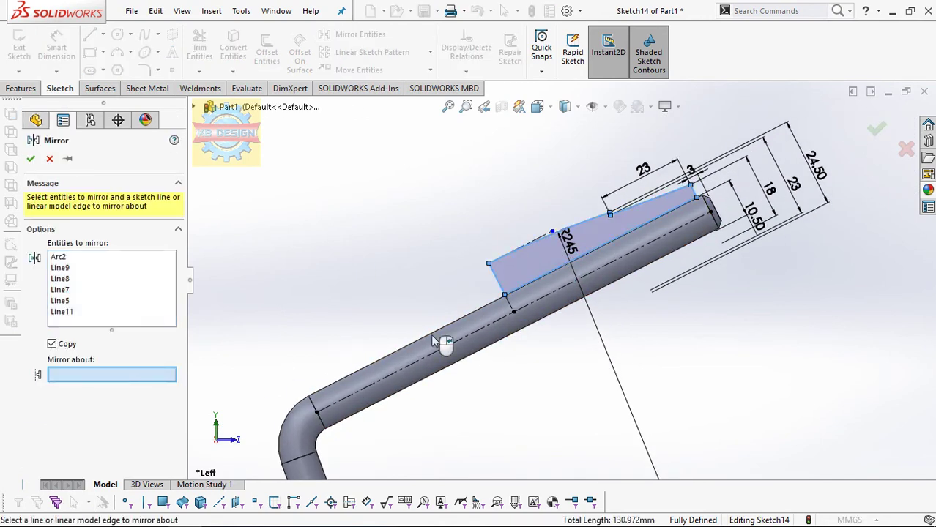
{"action": "left_click", "coordinate": [510, 313]}
{"action": "left_click", "coordinate": [31, 158]}
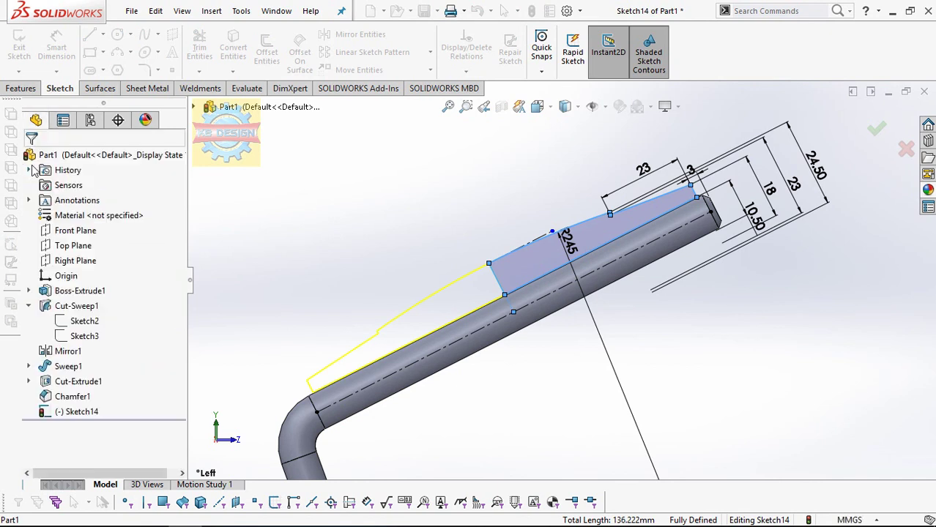
{"action": "left_click", "coordinate": [199, 47]}
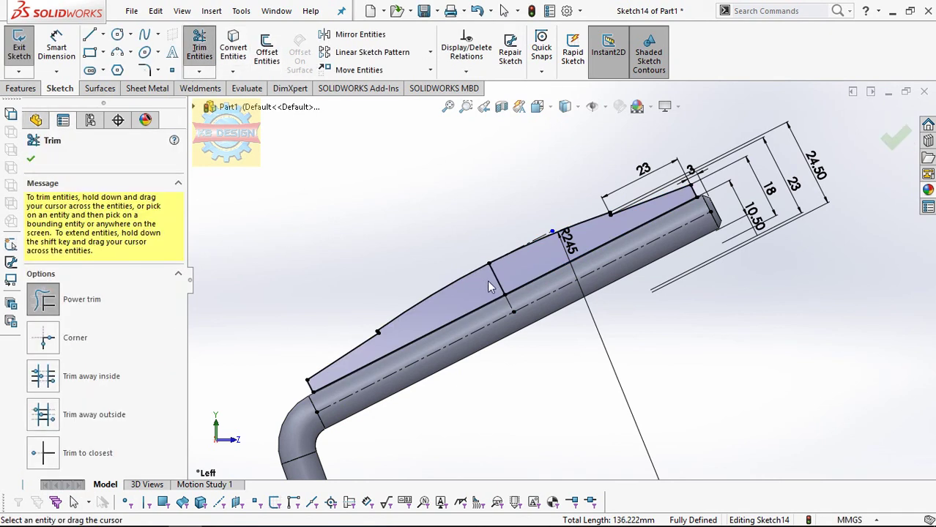
{"action": "key", "text": "Escape"}
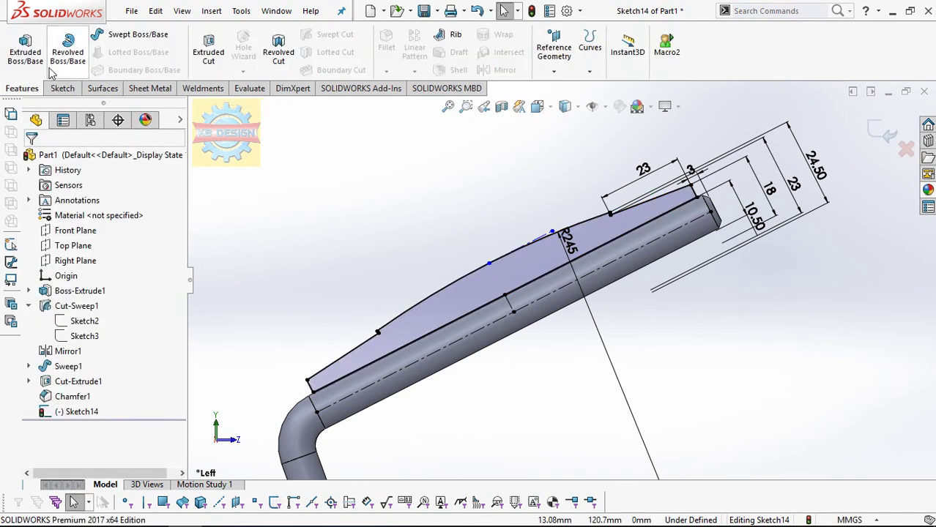
Step: Revolve Sketch14's profile 360° about the centre line into the grip Revolve1
{"action": "left_click", "coordinate": [493, 300]}
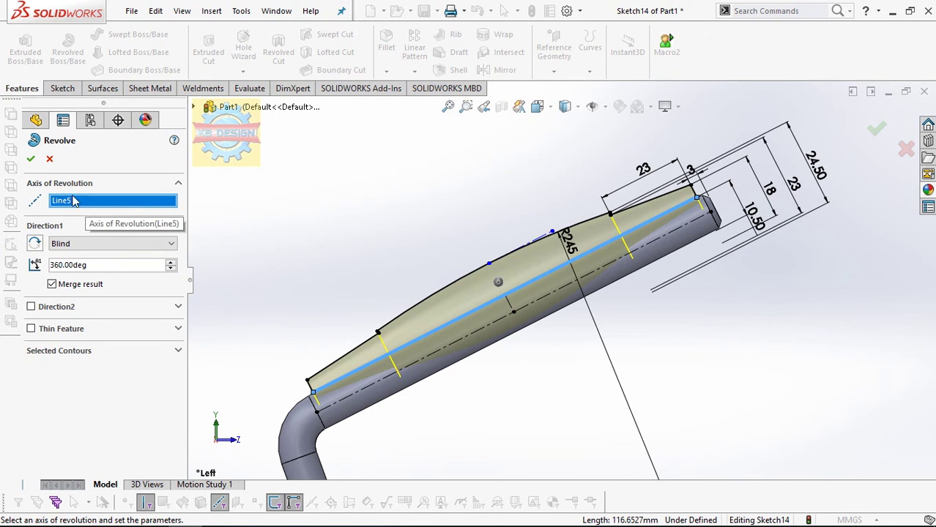
{"action": "key", "text": "Escape"}
{"action": "key", "text": "Return"}
{"action": "left_click", "coordinate": [454, 330]}
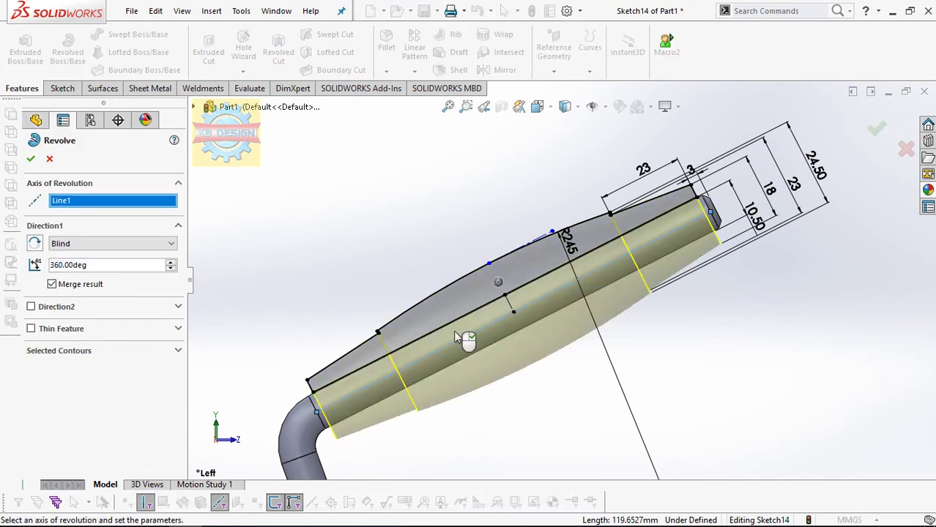
{"action": "left_click", "coordinate": [30, 158]}
{"action": "mouse_move", "coordinate": [703, 364]}
{"action": "middle_mouse_down"}
{"action": "mouse_move", "coordinate": [486, 283]}
{"action": "mouse_move", "coordinate": [501, 290]}
{"action": "middle_mouse_up"}
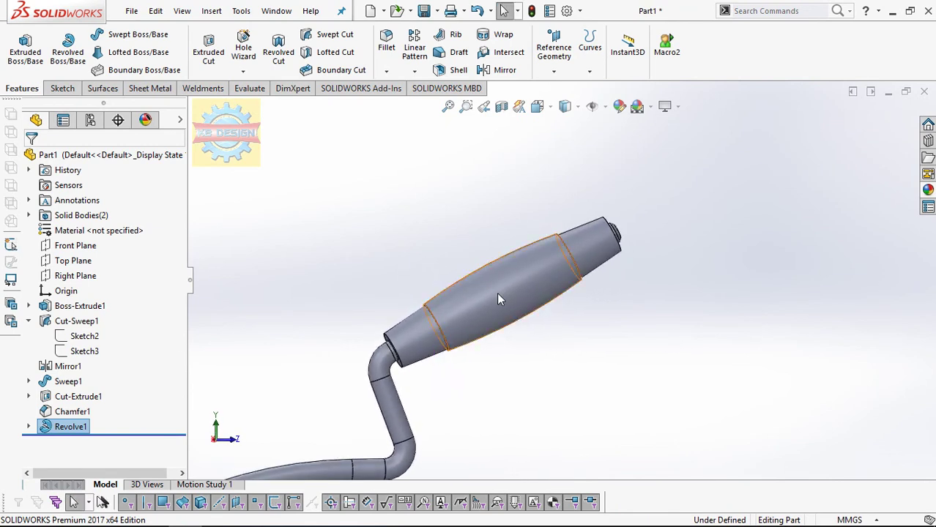
{"action": "mouse_move", "coordinate": [505, 289]}
{"action": "middle_mouse_down"}
{"action": "mouse_move", "coordinate": [469, 272]}
{"action": "mouse_move", "coordinate": [492, 300]}
{"action": "middle_mouse_up"}
Step: Start a new sketch on the Right Plane and zoom in on the grip end in the Left view
{"action": "left_click", "coordinate": [73, 275]}
{"action": "left_click", "coordinate": [86, 262]}
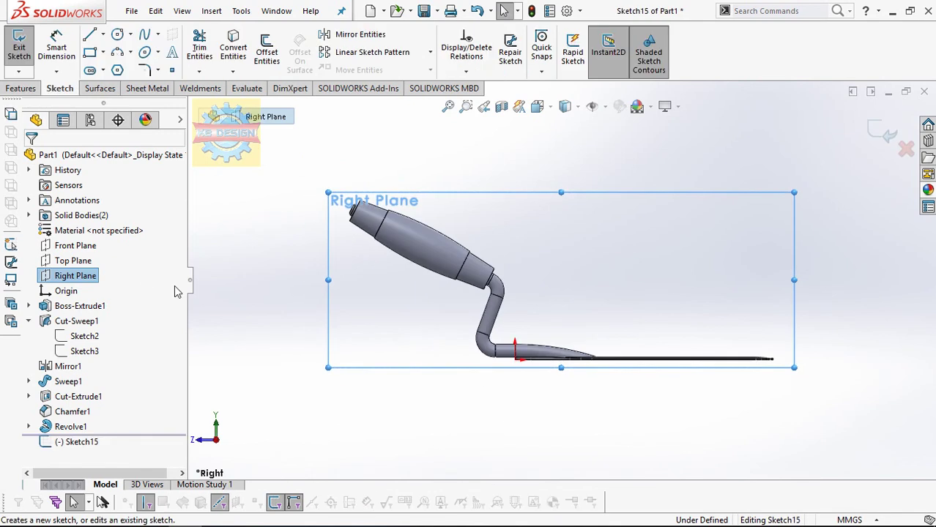
{"action": "key", "text": "ctrl+8"}
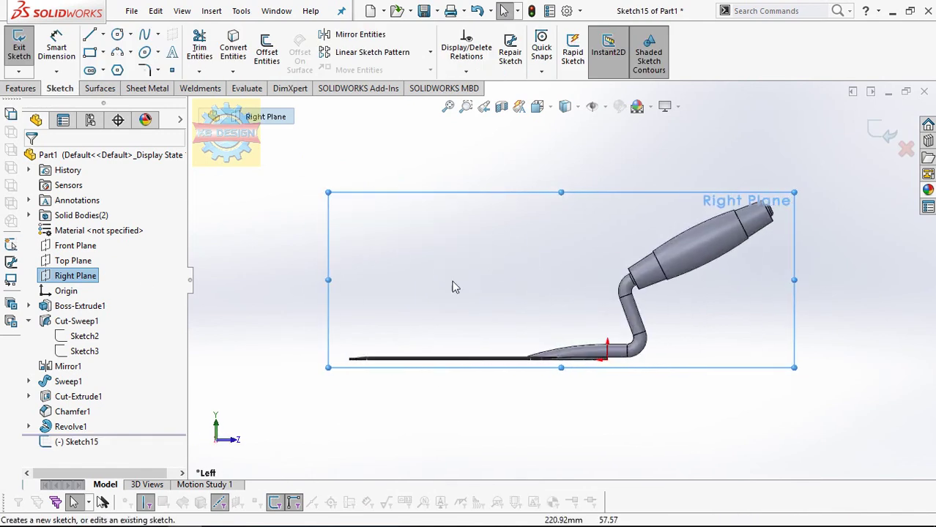
{"action": "scroll", "coordinate": [745, 191], "scroll_direction": "down", "scroll_amount": 2}
{"action": "scroll", "coordinate": [691, 213], "scroll_direction": "down", "scroll_amount": 2}
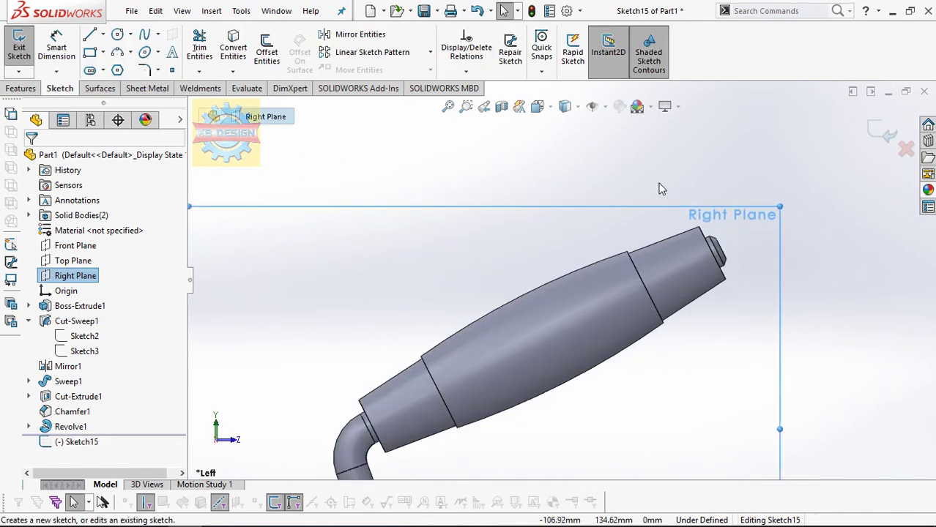
{"action": "scroll", "coordinate": [648, 235], "scroll_direction": "down", "scroll_amount": 1}
{"action": "scroll", "coordinate": [637, 242], "scroll_direction": "down", "scroll_amount": 1}
{"action": "scroll", "coordinate": [660, 249], "scroll_direction": "down", "scroll_amount": 1}
{"action": "scroll", "coordinate": [680, 251], "scroll_direction": "down", "scroll_amount": 1}
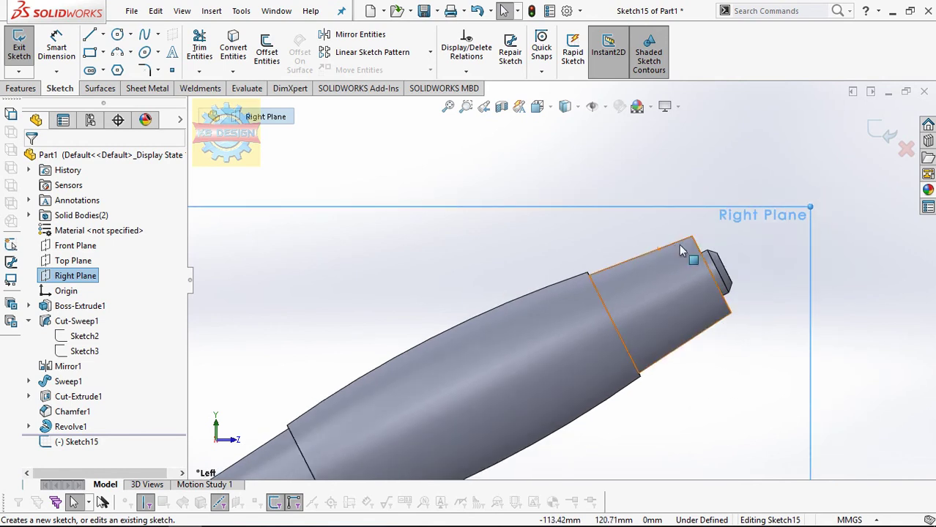
{"action": "scroll", "coordinate": [680, 249], "scroll_direction": "up", "scroll_amount": 3}
{"action": "scroll", "coordinate": [644, 271], "scroll_direction": "down", "scroll_amount": 1}
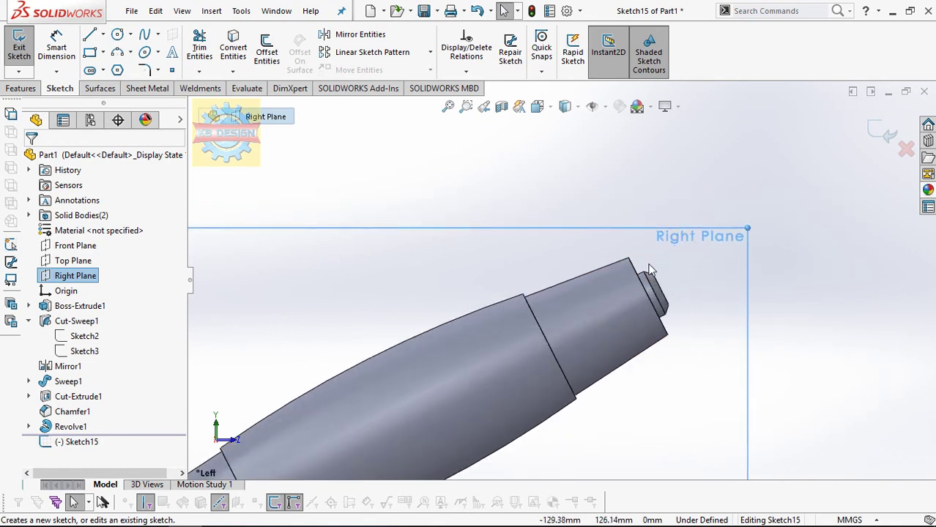
{"action": "scroll", "coordinate": [604, 303], "scroll_direction": "down", "scroll_amount": 1}
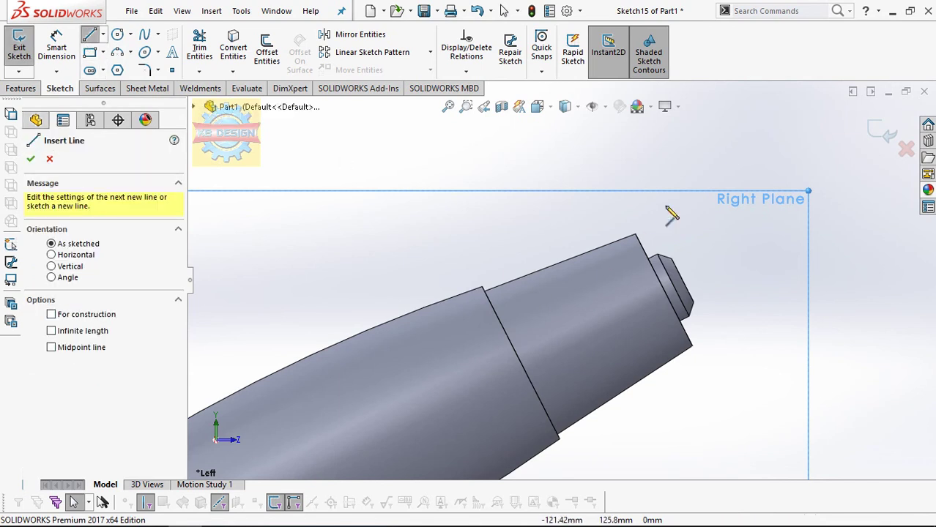
{"action": "scroll", "coordinate": [715, 248], "scroll_direction": "down", "scroll_amount": 1}
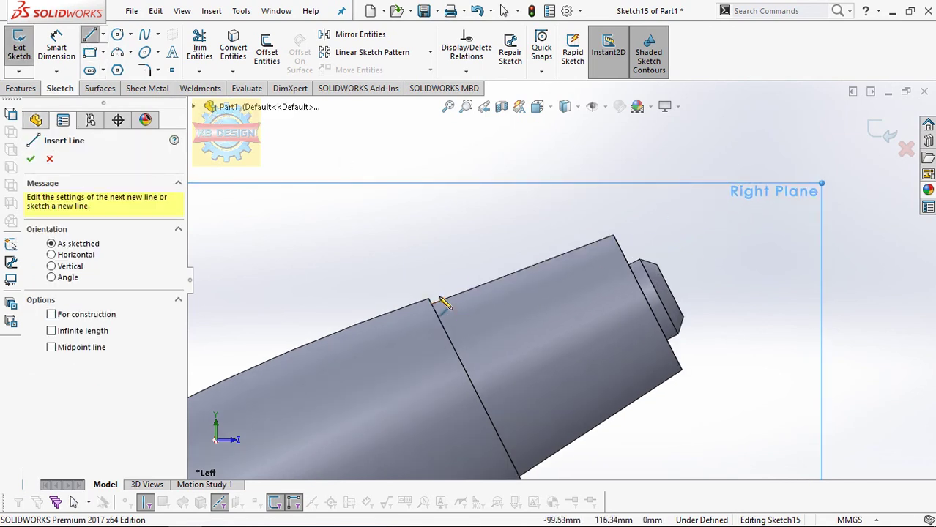
Step: Draw a line along the grip's top, continuing into an arc and a short end line
{"action": "left_click", "coordinate": [438, 298]}
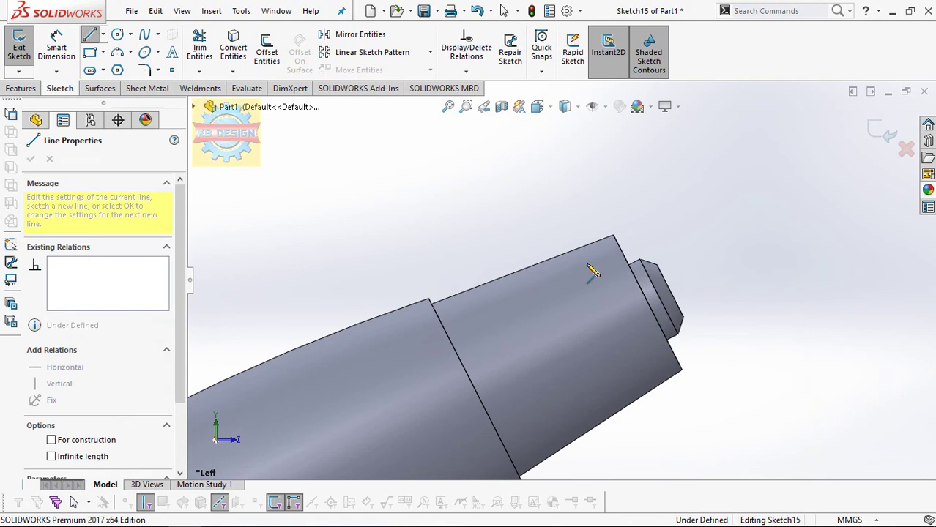
{"action": "left_click", "coordinate": [615, 230]}
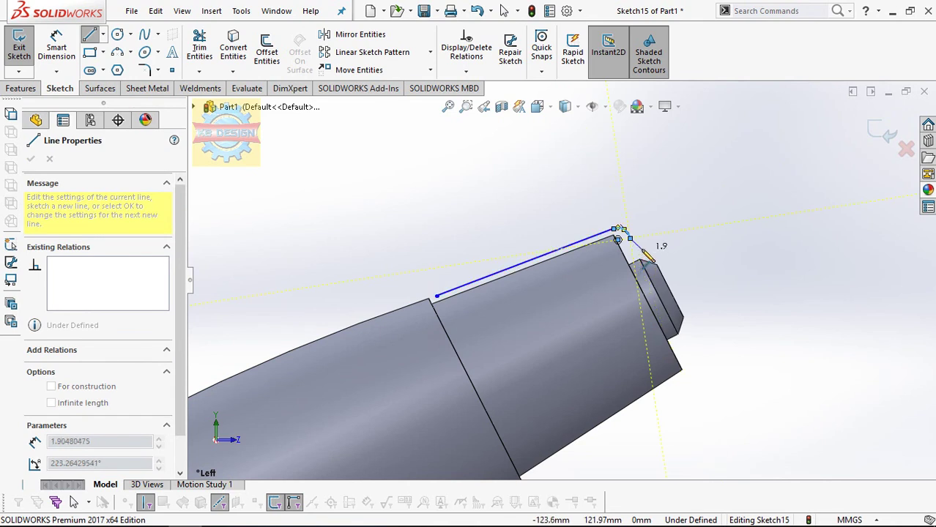
{"action": "scroll", "coordinate": [641, 261], "scroll_direction": "down", "scroll_amount": 1}
{"action": "scroll", "coordinate": [645, 258], "scroll_direction": "down", "scroll_amount": 1}
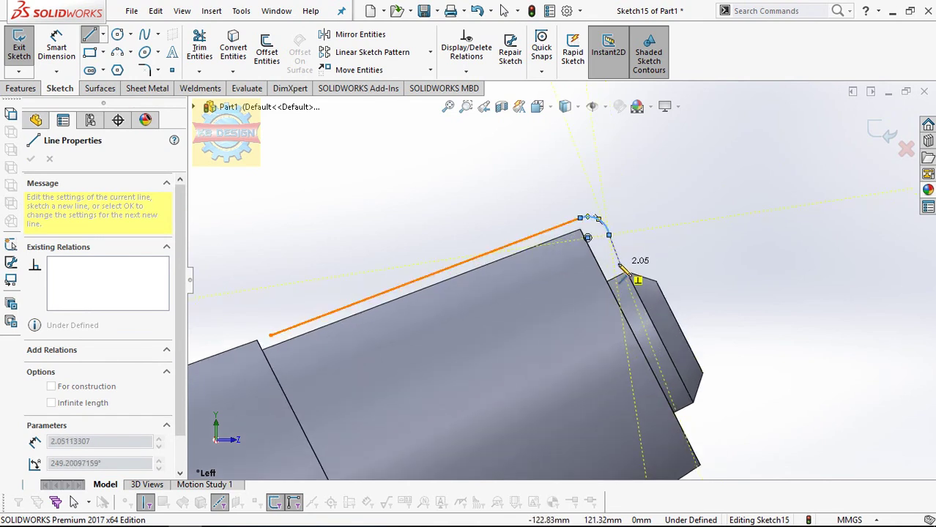
{"action": "double_click", "coordinate": [620, 263]}
Step: Add a Tangent relation between the arc and the short end line
{"action": "left_click", "coordinate": [465, 71]}
{"action": "left_click", "coordinate": [497, 105]}
{"action": "left_click", "coordinate": [560, 228]}
{"action": "left_click", "coordinate": [597, 225]}
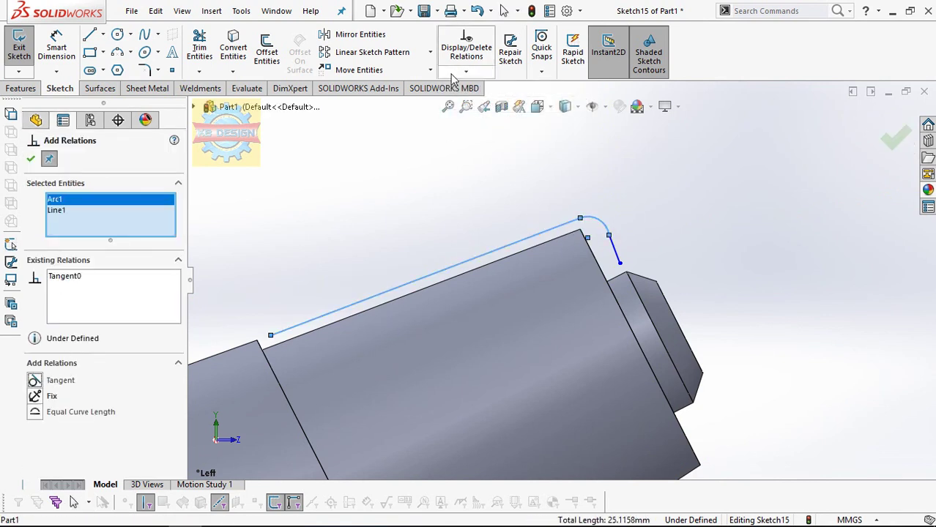
{"action": "left_click", "coordinate": [523, 162]}
{"action": "left_click", "coordinate": [615, 253]}
{"action": "left_click", "coordinate": [471, 259]}
{"action": "left_click", "coordinate": [55, 381]}
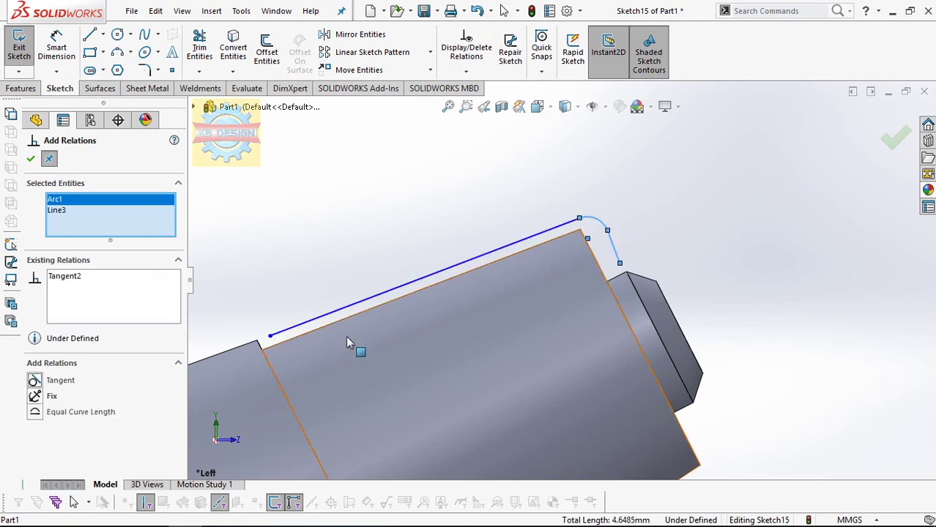
{"action": "key", "text": "Escape"}
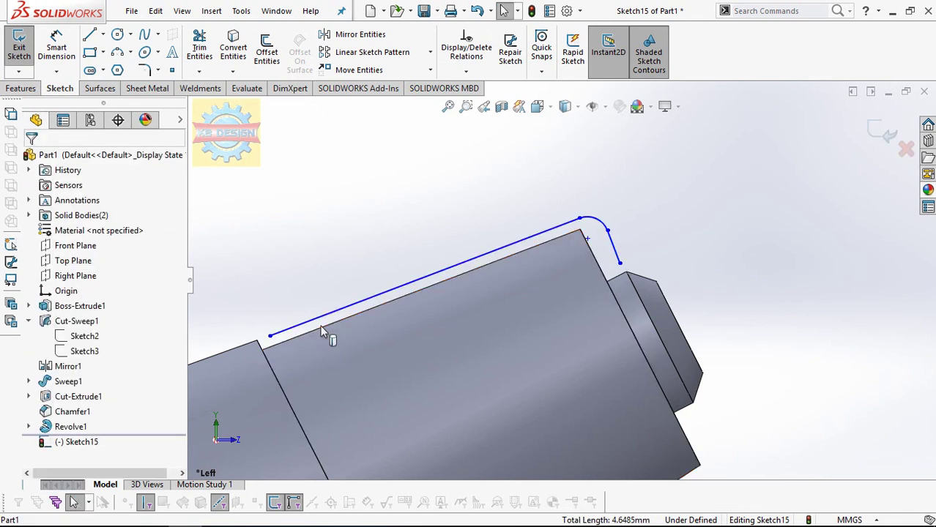
Step: Dimension the long line's offset to 0.30 and the arc radius to R2
{"action": "left_click", "coordinate": [57, 47]}
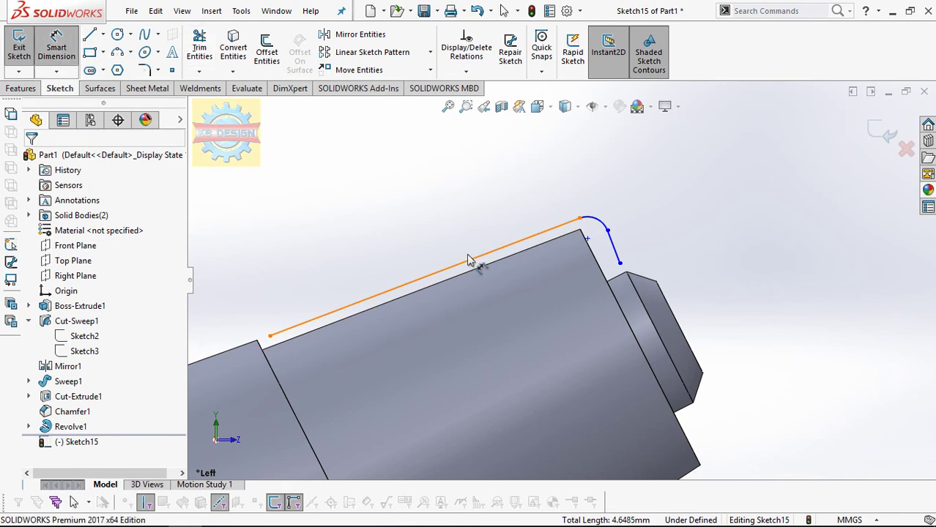
{"action": "left_click", "coordinate": [461, 277]}
{"action": "left_click", "coordinate": [476, 313]}
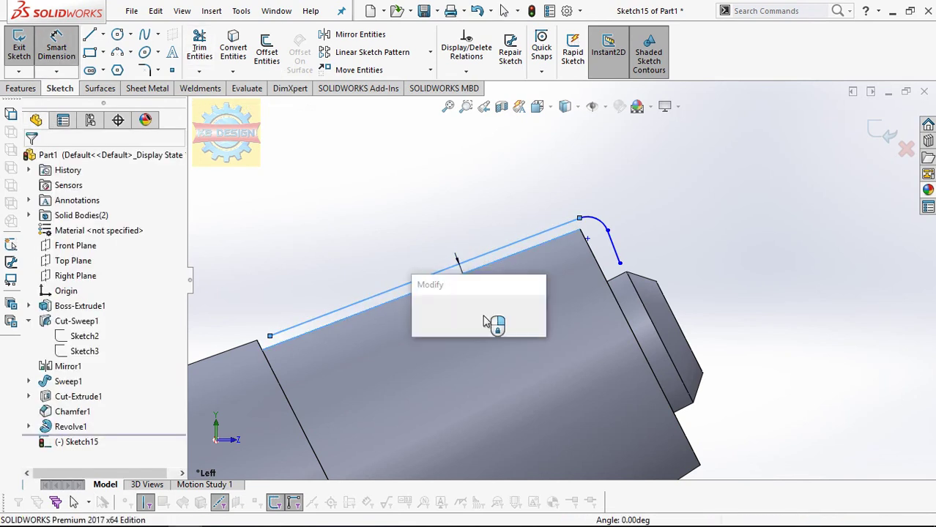
{"action": "type", "text": "0.3"}
{"action": "key", "text": "Return"}
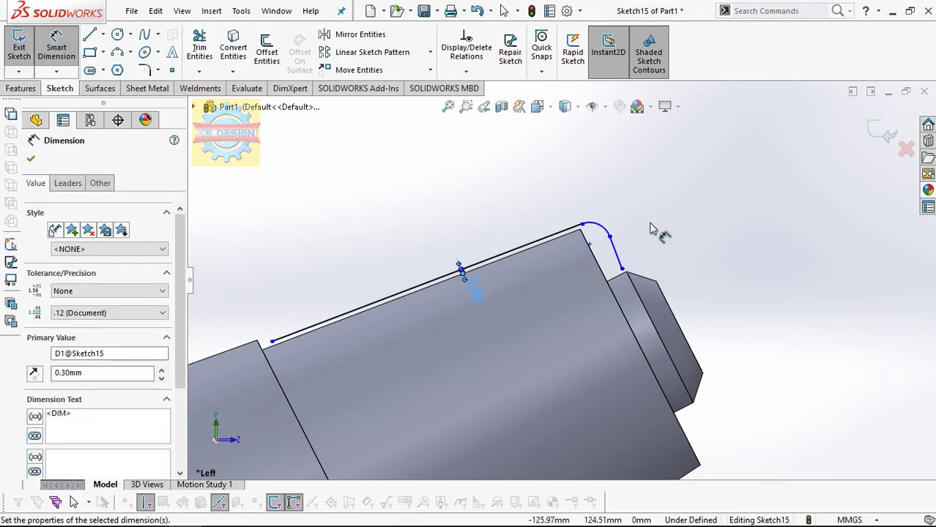
{"action": "left_click", "coordinate": [588, 232]}
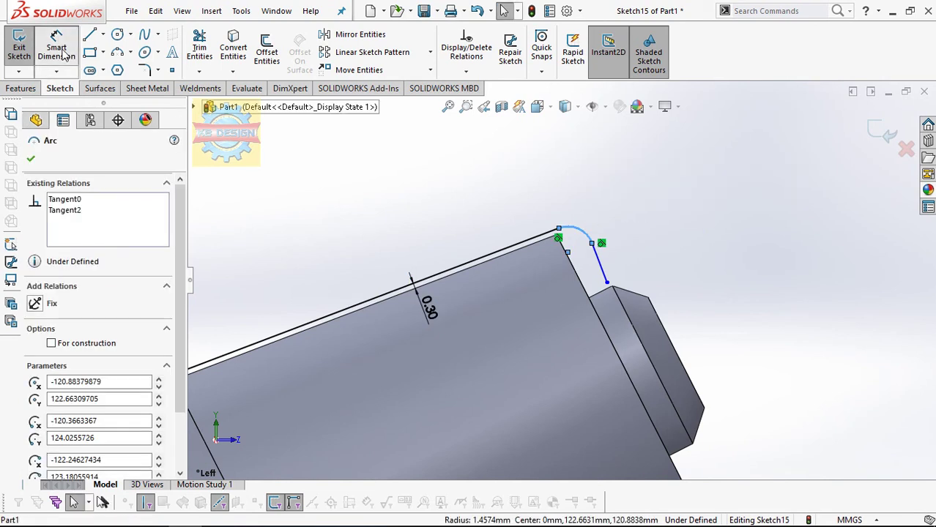
{"action": "left_click", "coordinate": [623, 193]}
{"action": "type", "text": "2"}
{"action": "key", "text": "Return"}
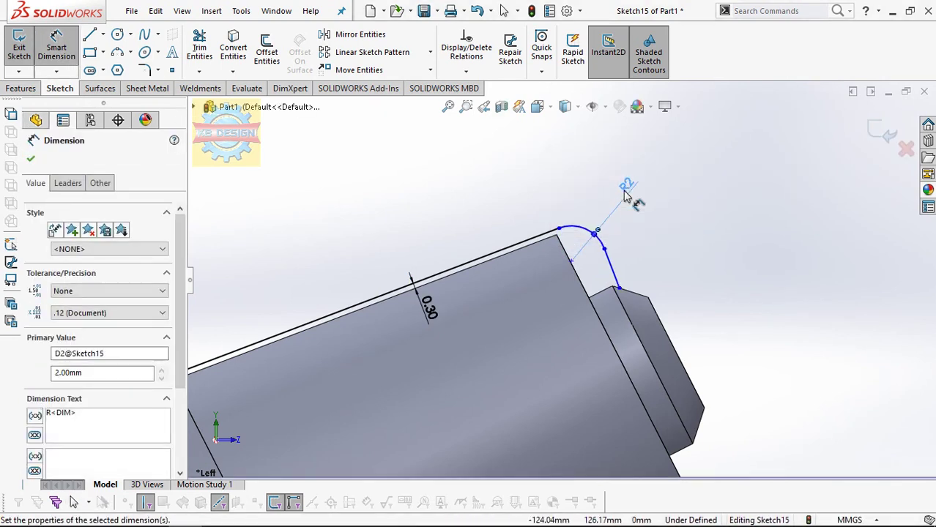
Step: Try an angle dimension, then a Parallel relation to the grip edge, undoing the over-defining relation
{"action": "left_click", "coordinate": [610, 265]}
{"action": "left_click", "coordinate": [589, 280]}
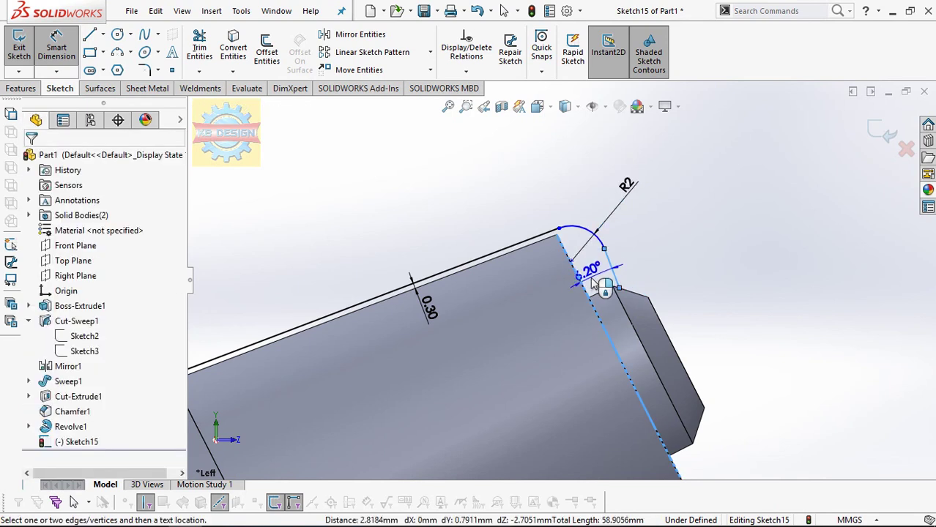
{"action": "key", "text": "Escape"}
{"action": "left_click", "coordinate": [466, 71]}
{"action": "left_click", "coordinate": [476, 95]}
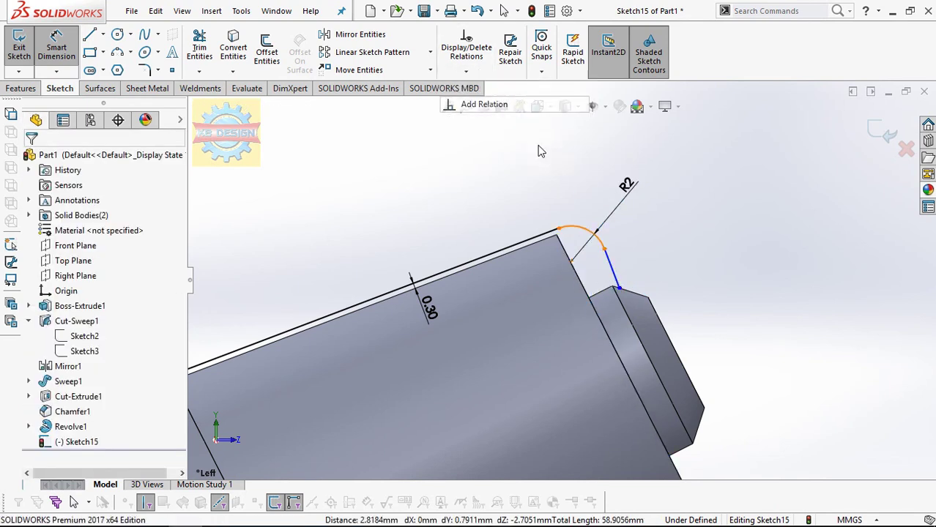
{"action": "left_click", "coordinate": [612, 266]}
{"action": "left_click", "coordinate": [583, 278]}
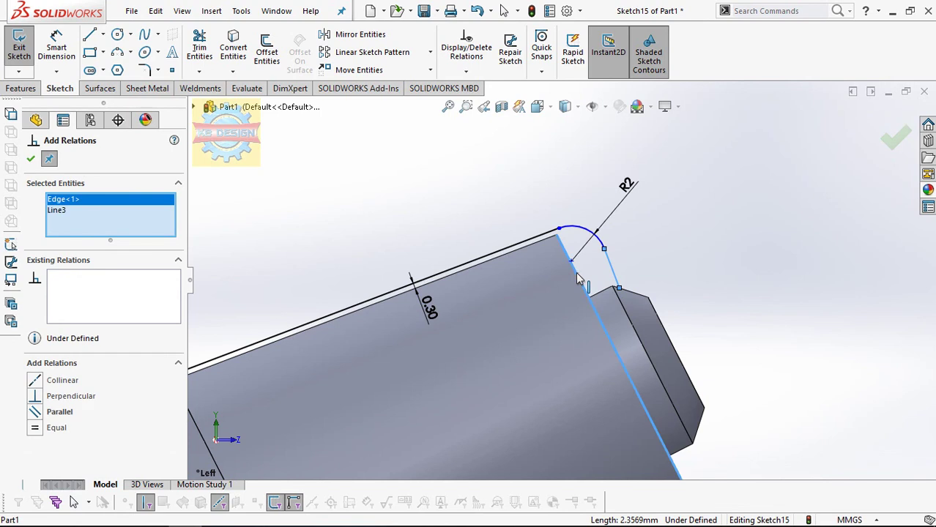
{"action": "left_click", "coordinate": [39, 413]}
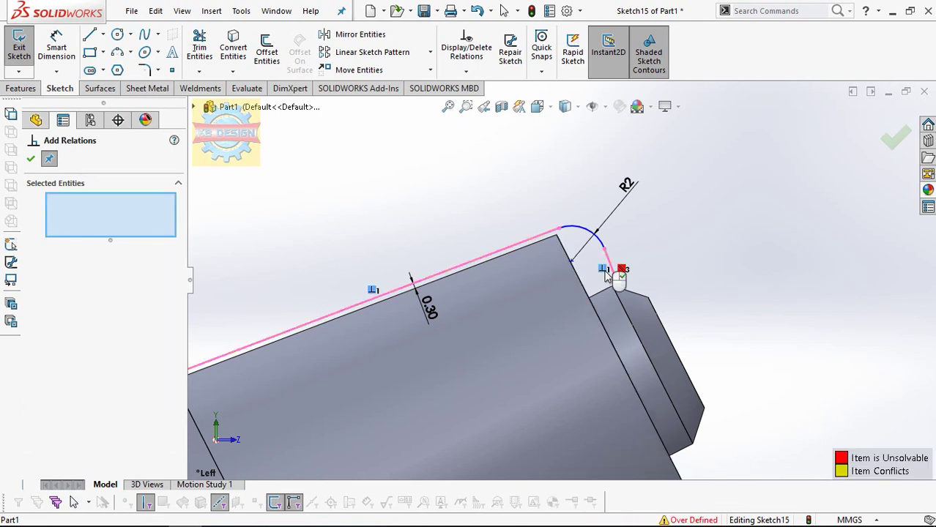
{"action": "key", "text": "Escape"}
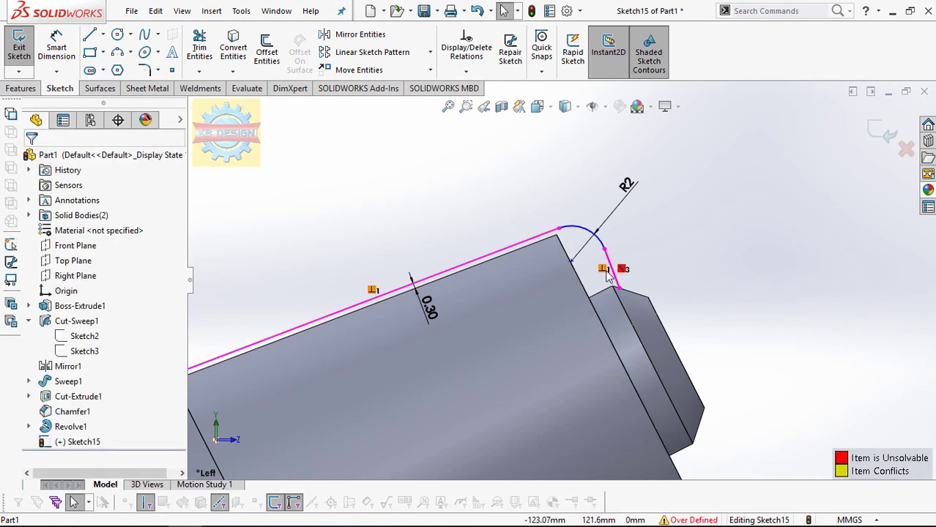
{"action": "key", "text": "ctrl+z"}
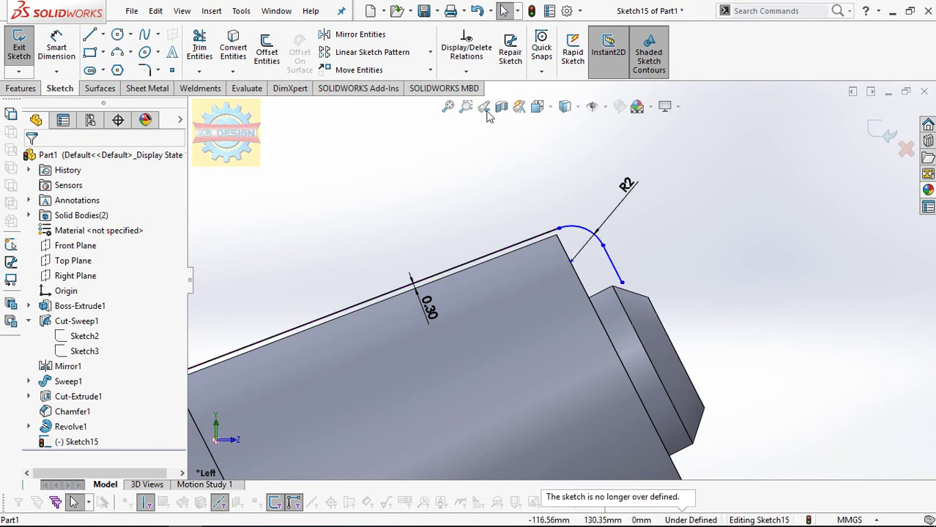
Step: Set the short slanted line's length to 0.30 and exit the sketch
{"action": "left_click", "coordinate": [65, 47]}
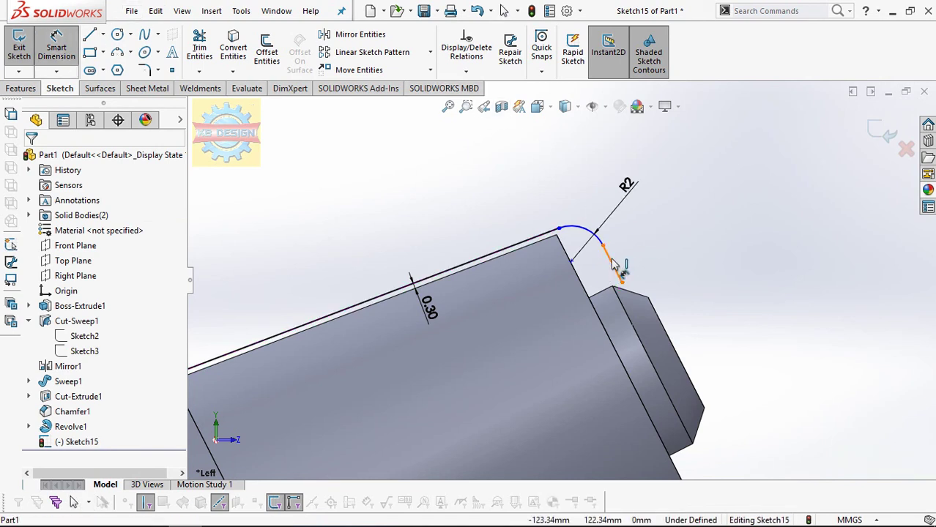
{"action": "left_click", "coordinate": [575, 271]}
{"action": "left_click", "coordinate": [601, 286]}
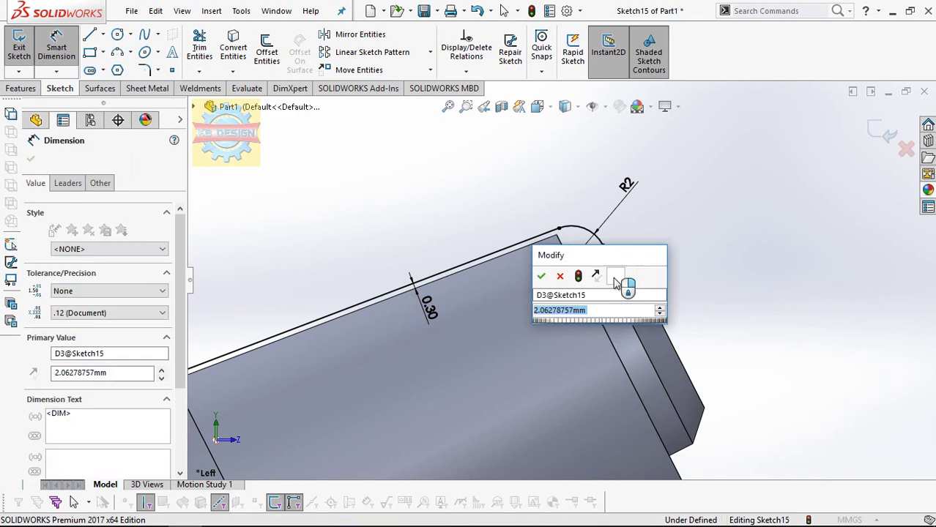
{"action": "type", "text": "0.3"}
{"action": "key", "text": "Return"}
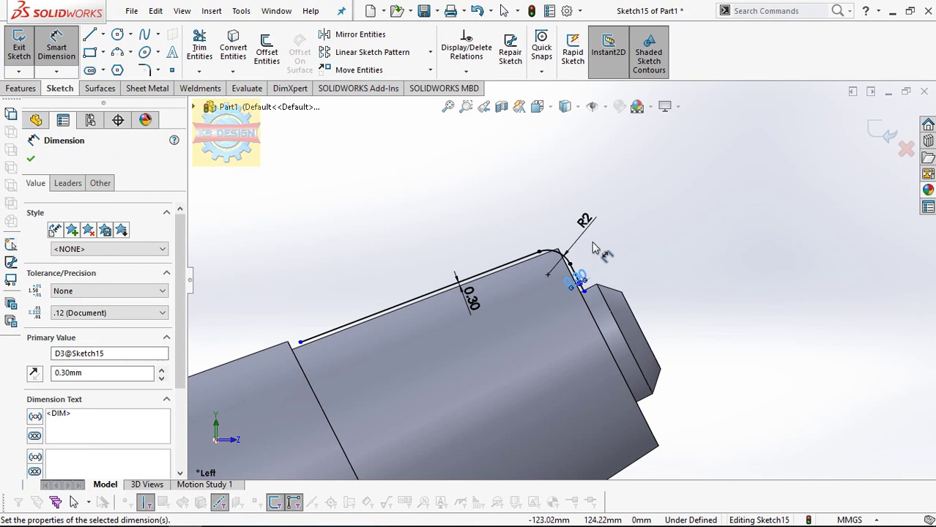
{"action": "left_click", "coordinate": [20, 45]}
Step: Edit Sketch14 under Revolve1, chamfer two profile corners by 1.5 mm, and exit the sketch
{"action": "left_click", "coordinate": [70, 427]}
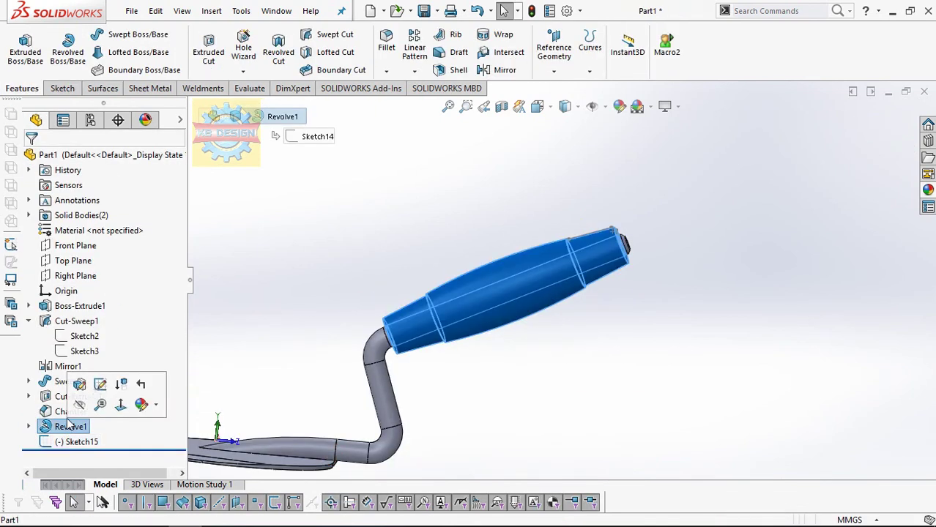
{"action": "left_click", "coordinate": [99, 390]}
{"action": "scroll", "coordinate": [615, 267], "scroll_direction": "down", "scroll_amount": 5}
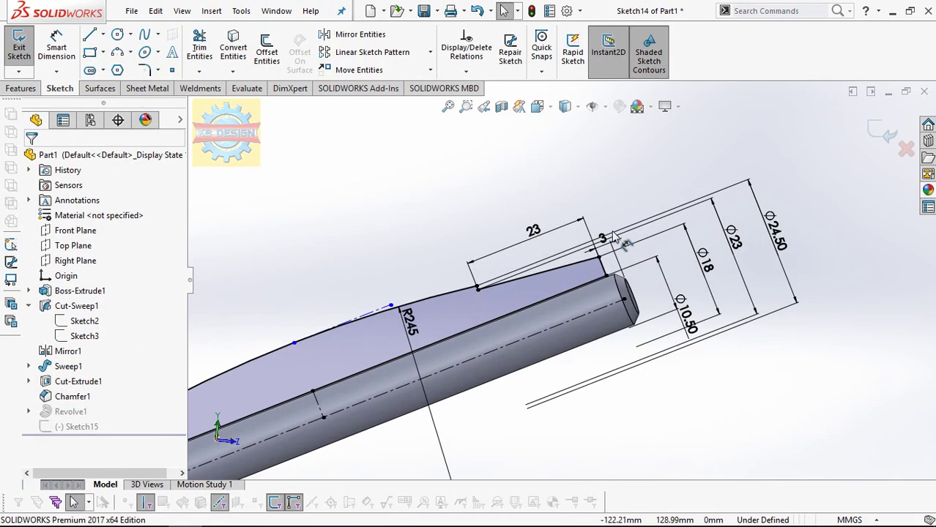
{"action": "left_click", "coordinate": [158, 71]}
{"action": "left_click", "coordinate": [183, 102]}
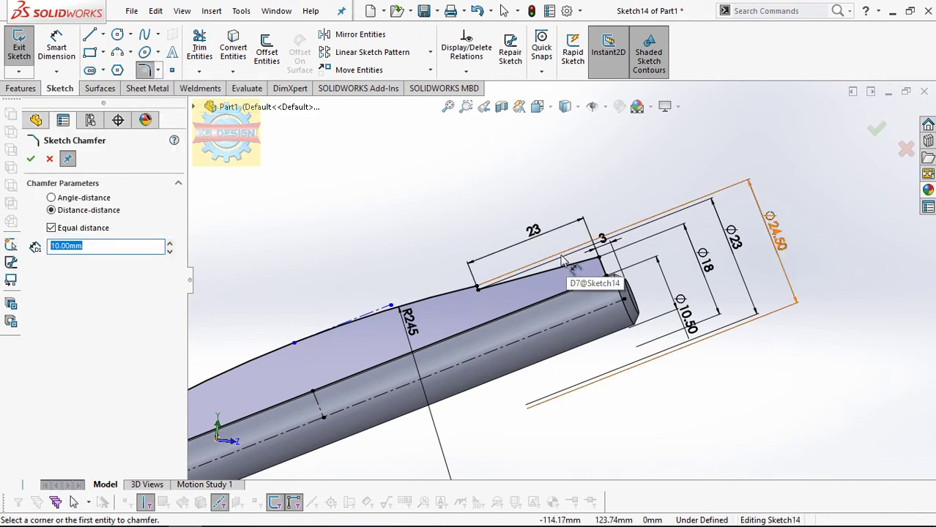
{"action": "type", "text": "1.5"}
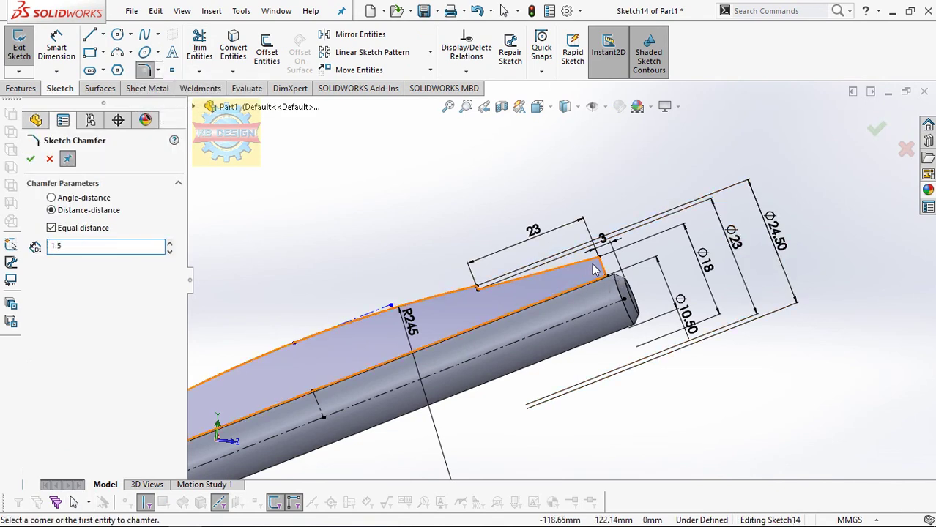
{"action": "left_click", "coordinate": [597, 261]}
{"action": "scroll", "coordinate": [579, 289], "scroll_direction": "up", "scroll_amount": 2}
{"action": "scroll", "coordinate": [267, 370], "scroll_direction": "up", "scroll_amount": 1}
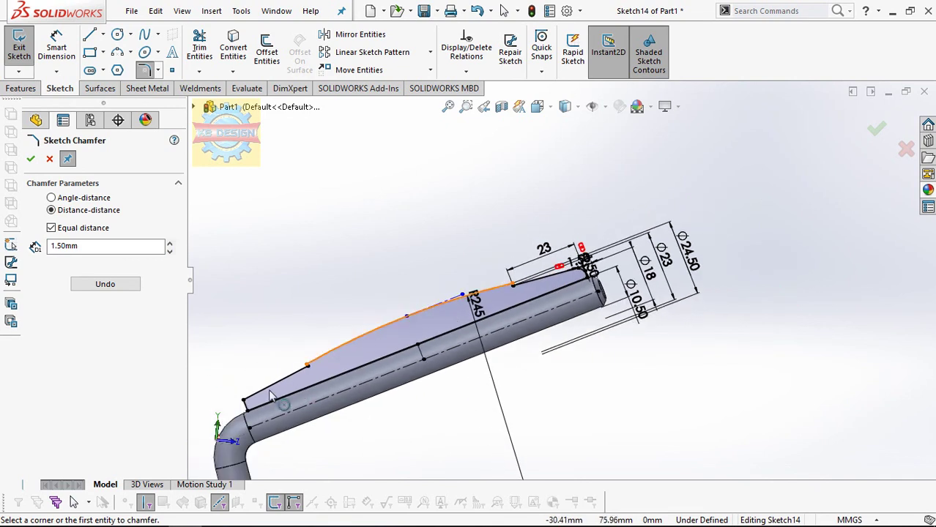
{"action": "left_click", "coordinate": [246, 401]}
{"action": "left_click", "coordinate": [22, 59]}
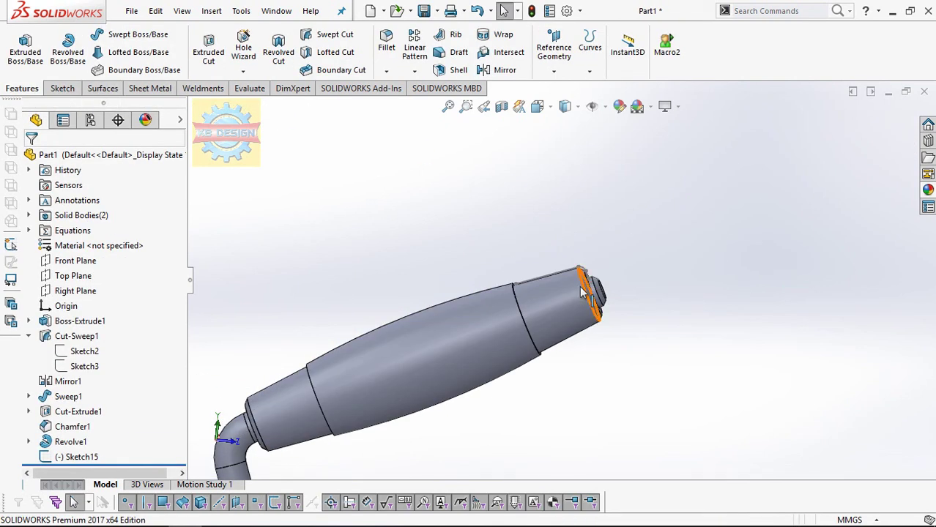
Step: Open Sketch15 for editing and view it flat from the left against the chamfered grip end
{"action": "scroll", "coordinate": [593, 275], "scroll_direction": "down", "scroll_amount": 5}
{"action": "key", "text": "space"}
{"action": "key", "text": "Escape"}
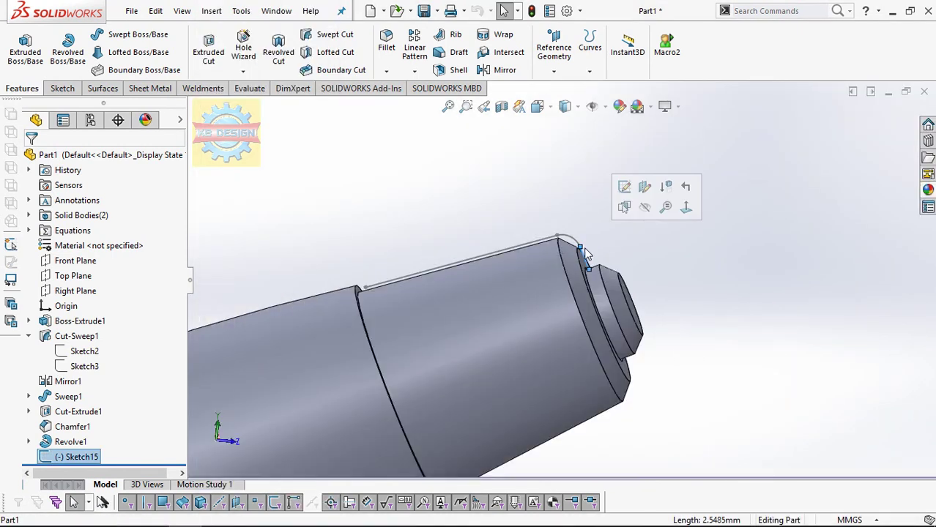
{"action": "left_click", "coordinate": [77, 456]}
{"action": "left_click", "coordinate": [76, 416]}
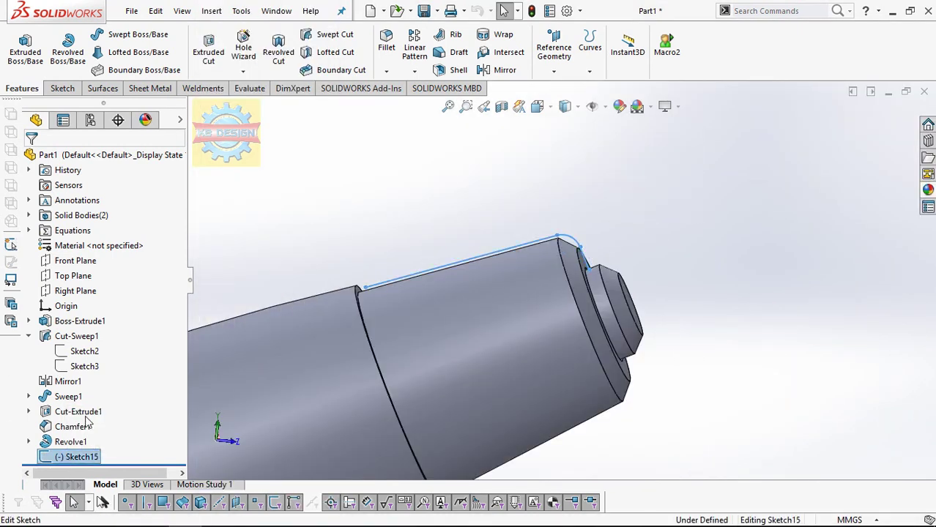
{"action": "key", "text": "ctrl+4"}
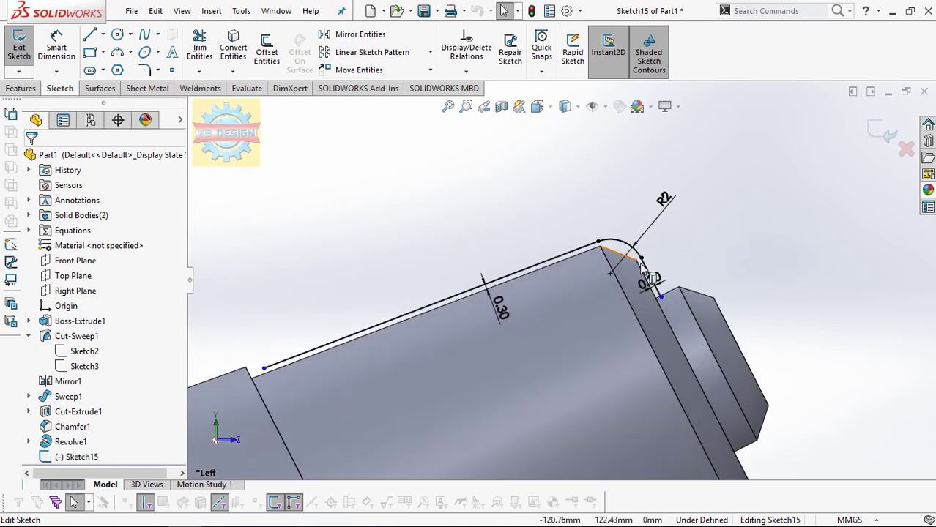
{"action": "scroll", "coordinate": [641, 265], "scroll_direction": "down", "scroll_amount": 2}
{"action": "left_click", "coordinate": [636, 294]}
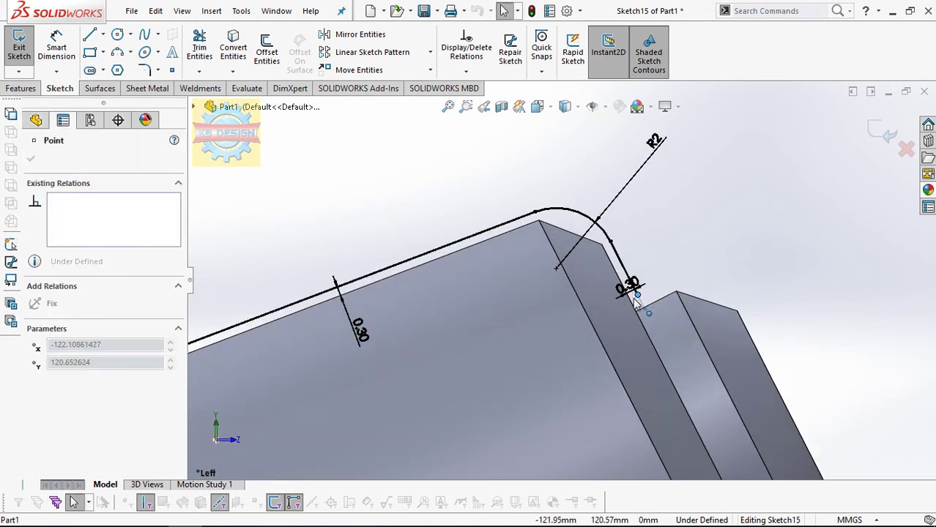
{"action": "key", "text": "Escape"}
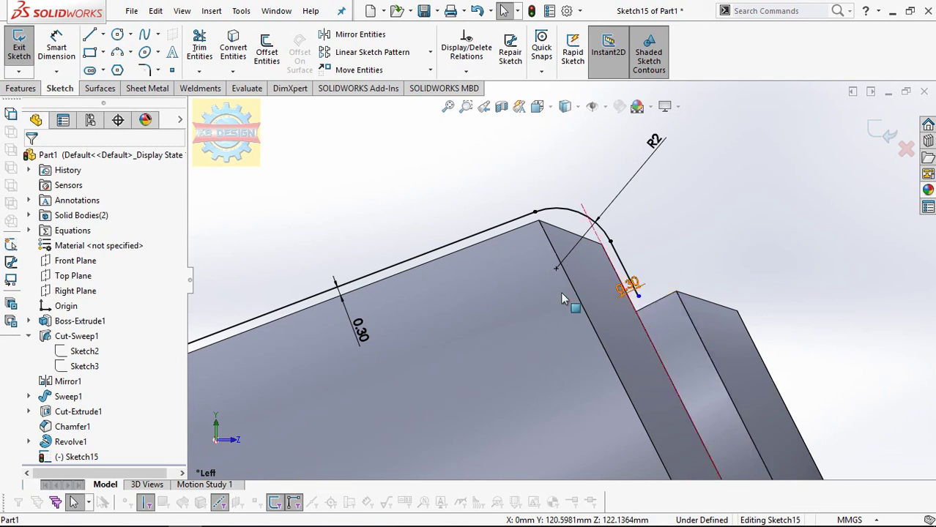
{"action": "scroll", "coordinate": [562, 298], "scroll_direction": "up", "scroll_amount": 2}
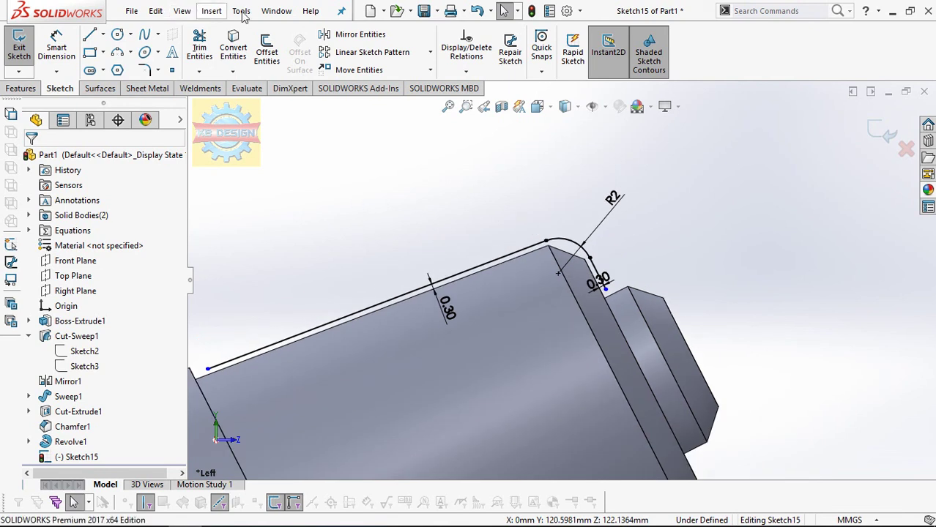
Step: Offset the sketch path by 1 mm and draw a cap line joining the left ends
{"action": "left_click", "coordinate": [266, 52]}
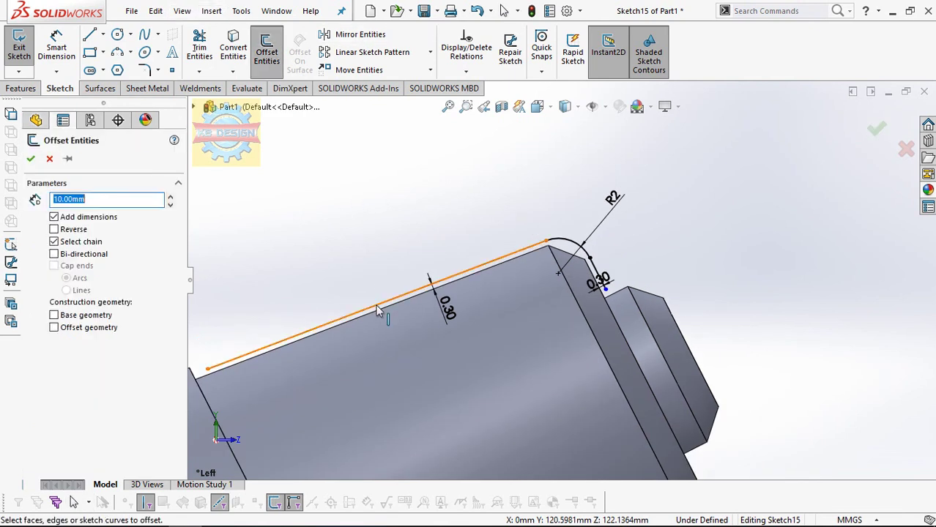
{"action": "type", "text": "1"}
{"action": "left_click", "coordinate": [428, 287]}
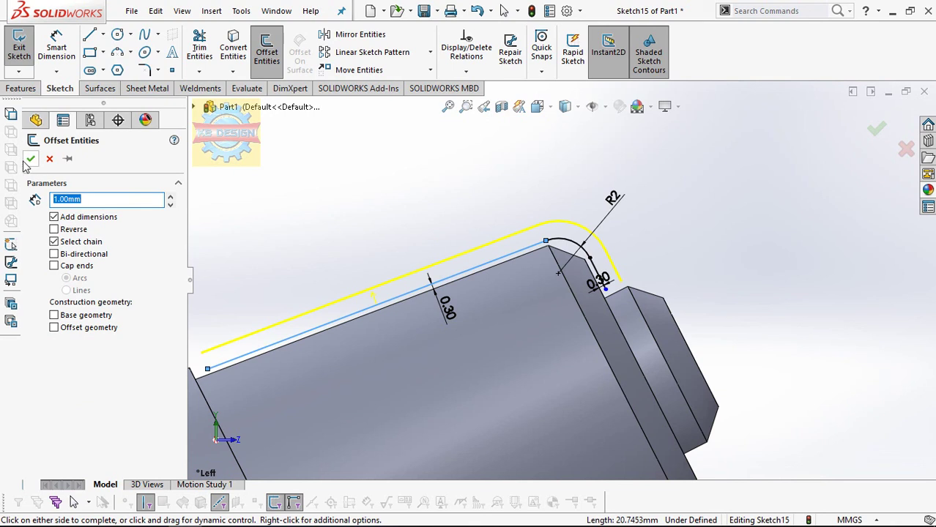
{"action": "left_click", "coordinate": [29, 159]}
{"action": "scroll", "coordinate": [293, 348], "scroll_direction": "down", "scroll_amount": 4}
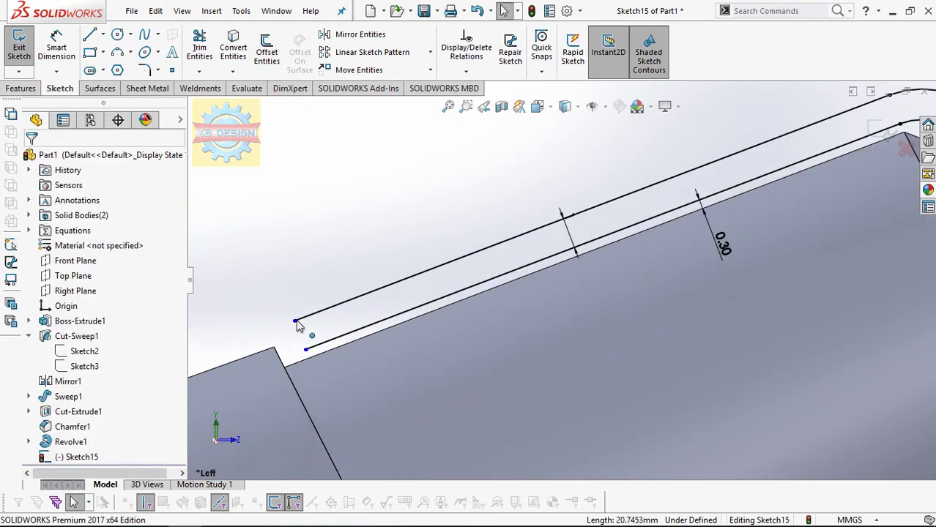
{"action": "left_click", "coordinate": [296, 323]}
{"action": "key", "text": "l"}
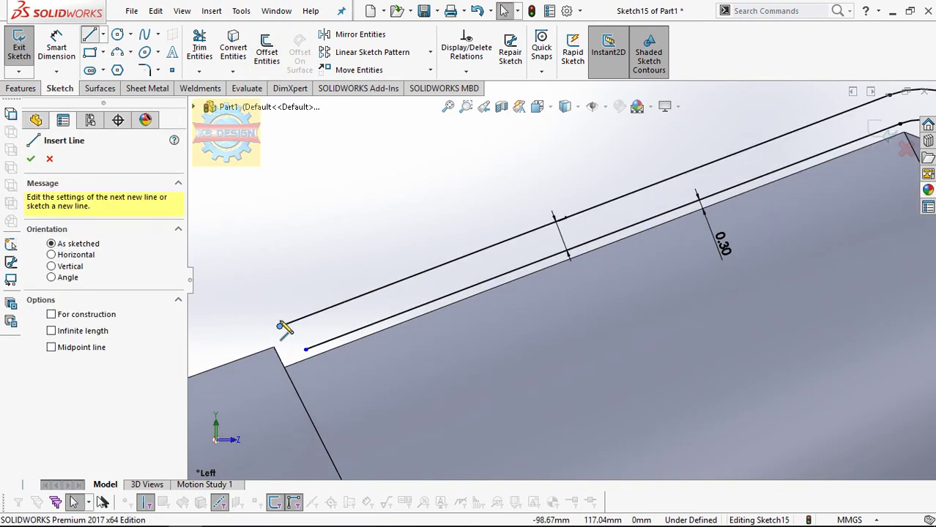
{"action": "left_click_drag", "start_coordinate": [280, 325], "coordinate": [305, 350]}
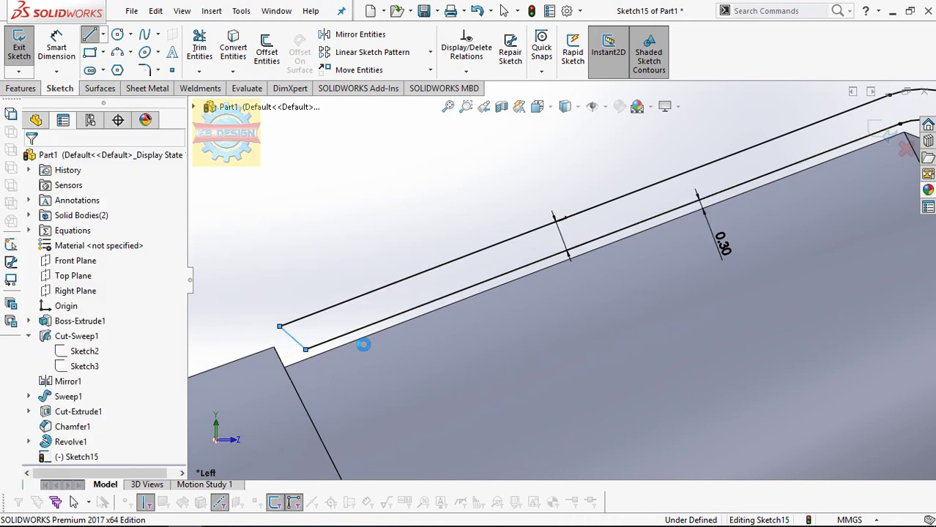
{"action": "scroll", "coordinate": [364, 344], "scroll_direction": "up", "scroll_amount": 3}
{"action": "key", "text": "Escape"}
Step: Make the left cap parallel to the grip edge and place it 0.20 mm away
{"action": "left_click", "coordinate": [466, 71]}
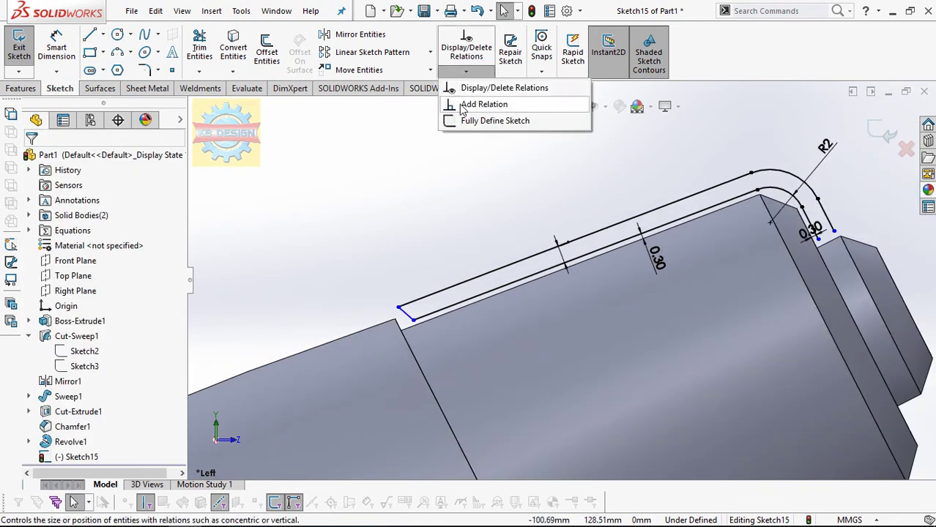
{"action": "left_click", "coordinate": [463, 105]}
{"action": "left_click", "coordinate": [406, 319]}
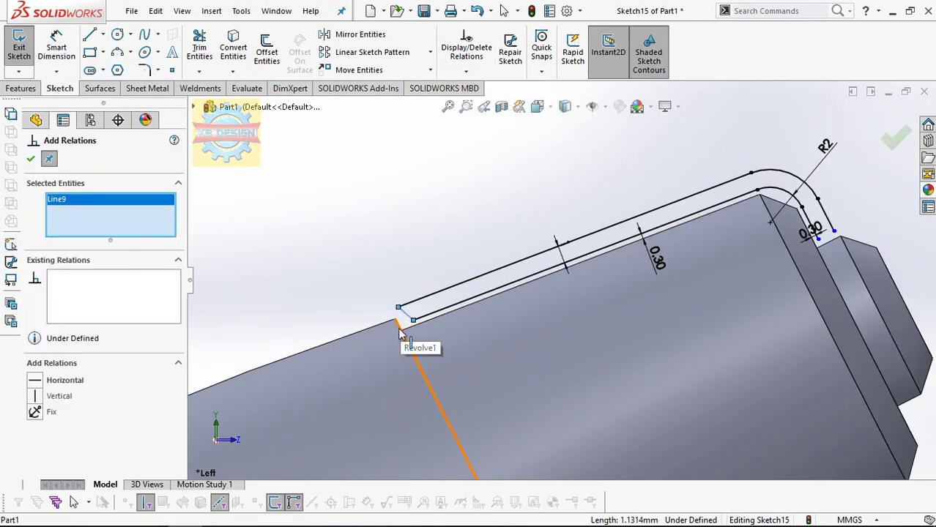
{"action": "left_click", "coordinate": [400, 334]}
{"action": "left_click", "coordinate": [35, 413]}
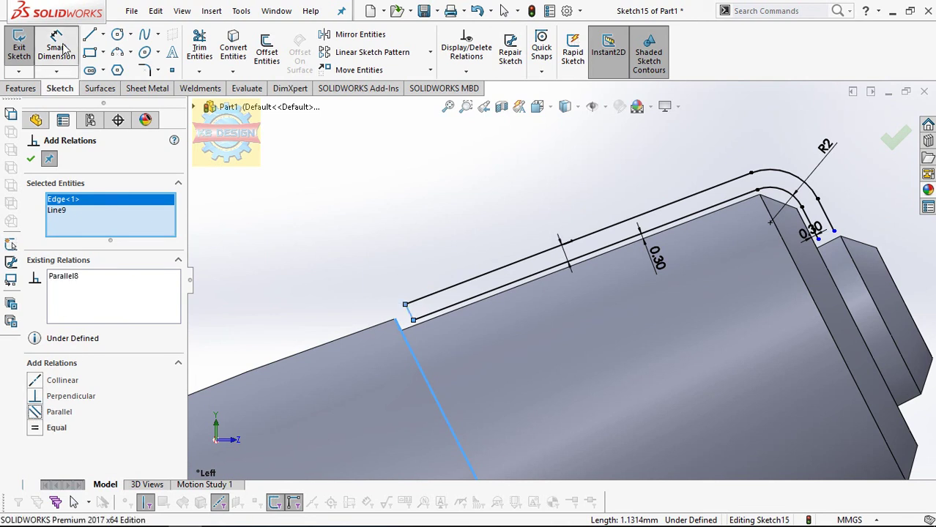
{"action": "left_click", "coordinate": [56, 48]}
{"action": "left_click", "coordinate": [412, 315]}
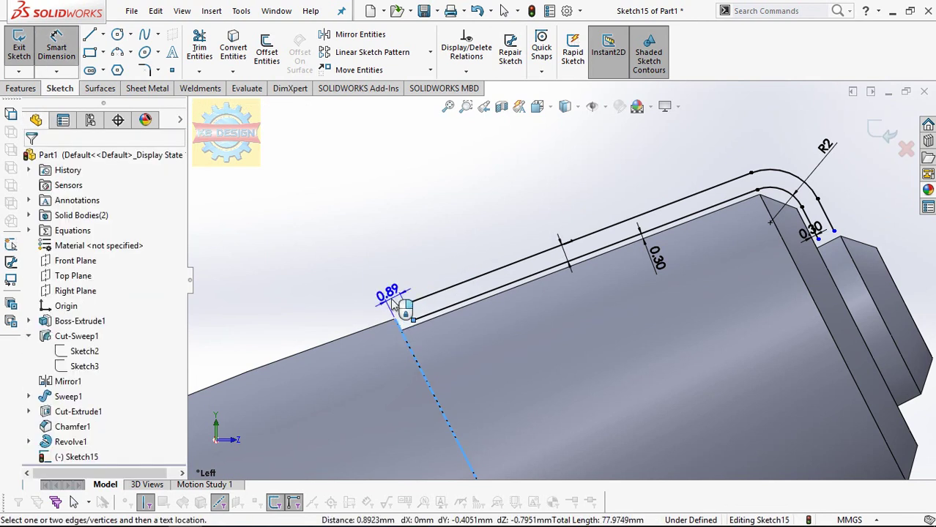
{"action": "left_click", "coordinate": [403, 304]}
{"action": "type", "text": "0.2"}
{"action": "key", "text": "Return"}
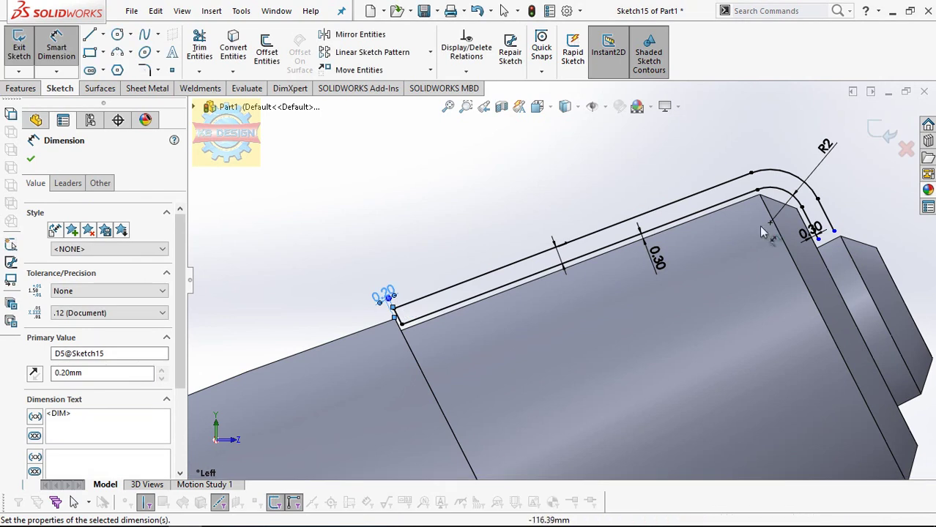
{"action": "scroll", "coordinate": [828, 220], "scroll_direction": "down", "scroll_amount": 2}
{"action": "scroll", "coordinate": [827, 219], "scroll_direction": "down", "scroll_amount": 2}
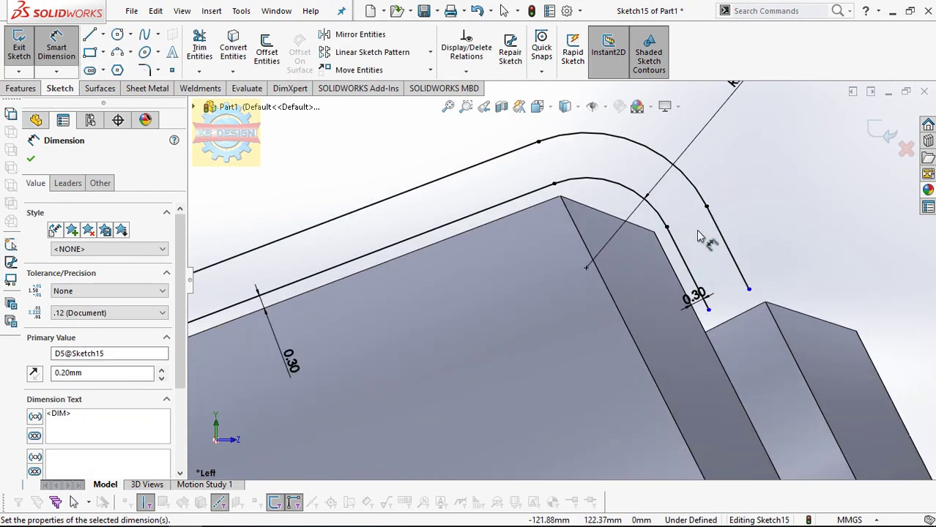
{"action": "left_click", "coordinate": [765, 295]}
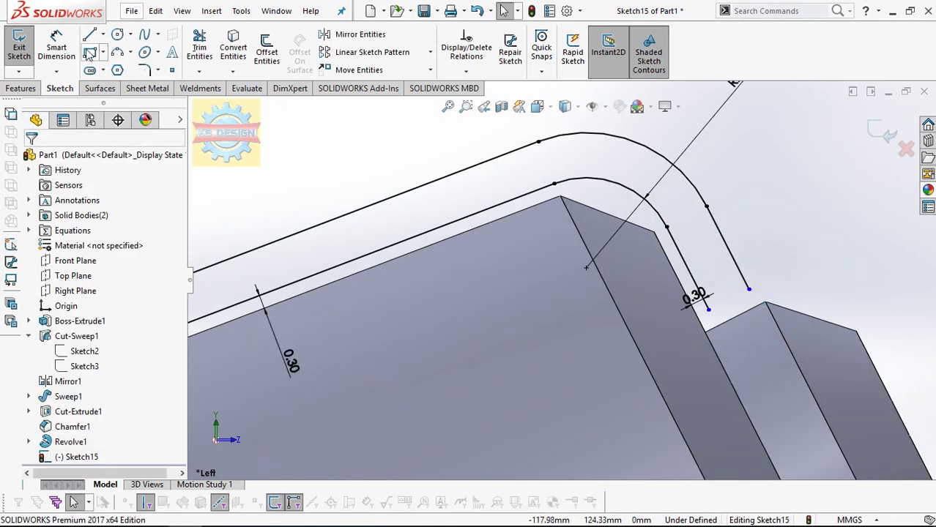
Step: Draw a cap line closing the band's right end and check it against the grip edge
{"action": "left_click", "coordinate": [89, 34]}
{"action": "left_click", "coordinate": [709, 309]}
{"action": "left_click", "coordinate": [749, 290]}
{"action": "key", "text": "Escape"}
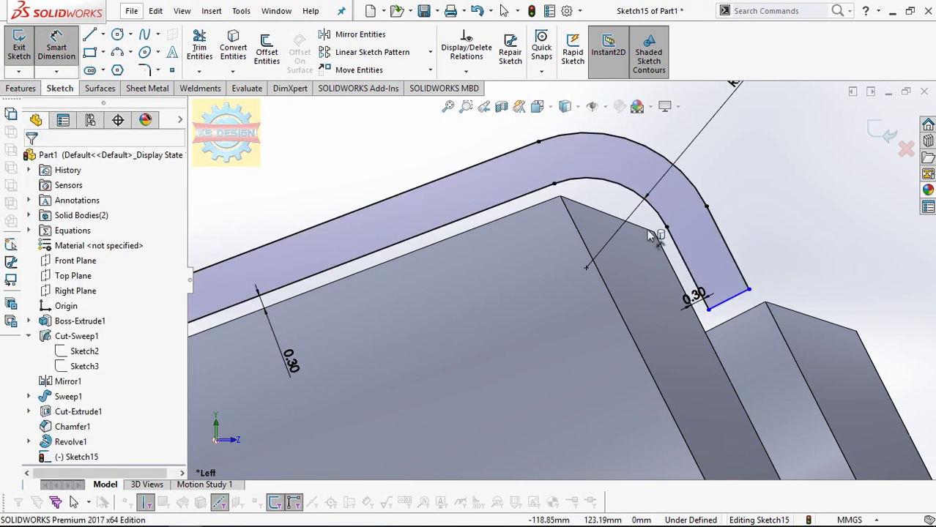
{"action": "left_click", "coordinate": [731, 299]}
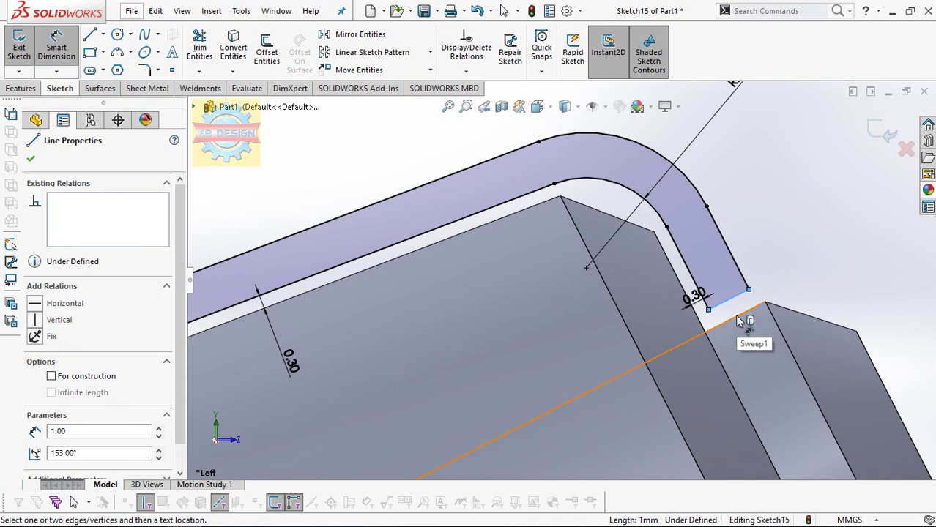
{"action": "left_click", "coordinate": [739, 320]}
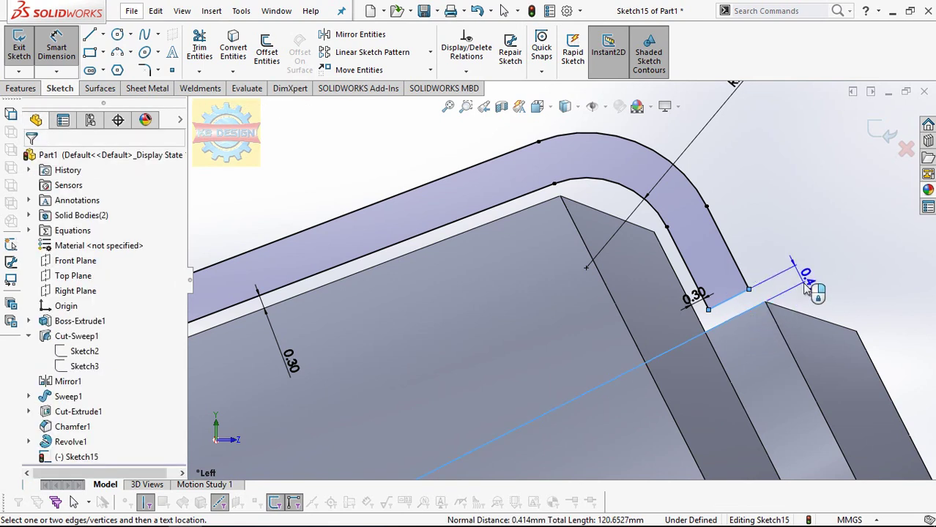
{"action": "scroll", "coordinate": [806, 282], "scroll_direction": "up", "scroll_amount": 3}
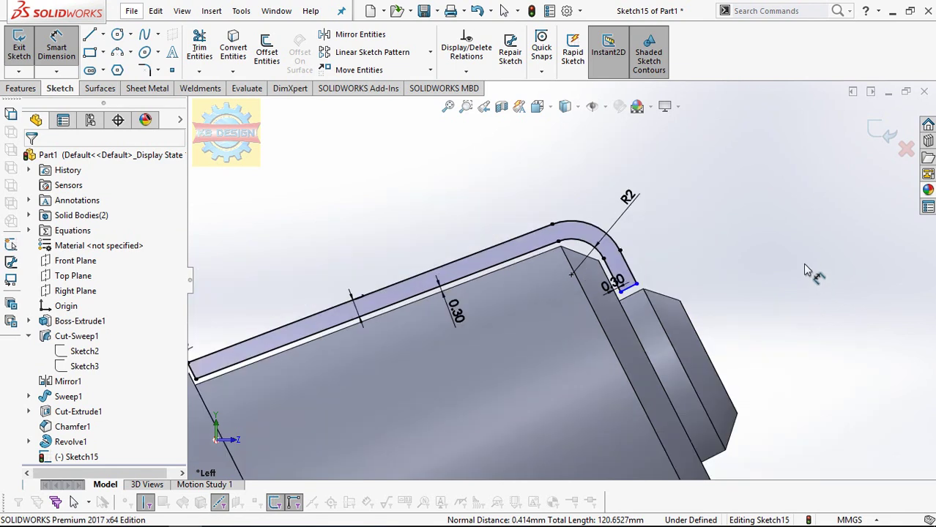
{"action": "scroll", "coordinate": [802, 271], "scroll_direction": "up", "scroll_amount": 4}
{"action": "scroll", "coordinate": [798, 260], "scroll_direction": "up", "scroll_amount": 3}
{"action": "scroll", "coordinate": [416, 318], "scroll_direction": "down", "scroll_amount": 1}
{"action": "left_click", "coordinate": [103, 35]}
{"action": "left_click", "coordinate": [110, 48]}
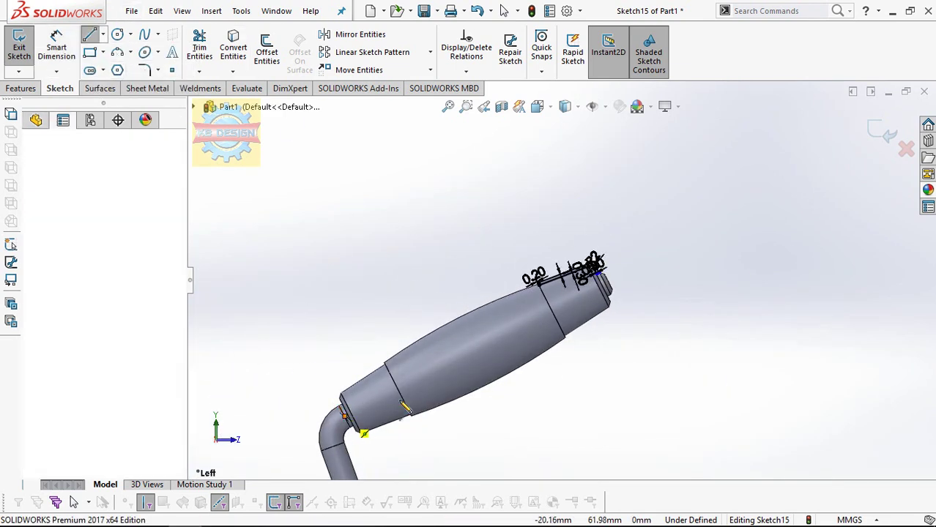
Step: Draw a construction line from near the bend out to the grip end
{"action": "left_click", "coordinate": [344, 416]}
{"action": "scroll", "coordinate": [608, 290], "scroll_direction": "down", "scroll_amount": 3}
{"action": "scroll", "coordinate": [607, 291], "scroll_direction": "down", "scroll_amount": 2}
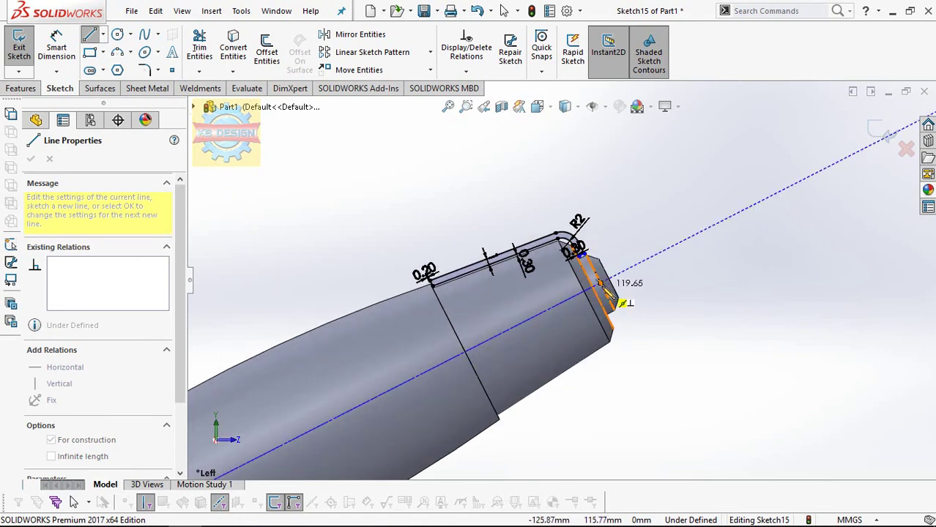
{"action": "left_click", "coordinate": [608, 290]}
{"action": "scroll", "coordinate": [608, 290], "scroll_direction": "down", "scroll_amount": 2}
{"action": "key", "text": "Escape"}
{"action": "key", "text": "Escape"}
{"action": "scroll", "coordinate": [608, 290], "scroll_direction": "down", "scroll_amount": 2}
Step: Dimension the short end line to 10.50 mm, making the sketch fully defined
{"action": "left_click", "coordinate": [56, 55]}
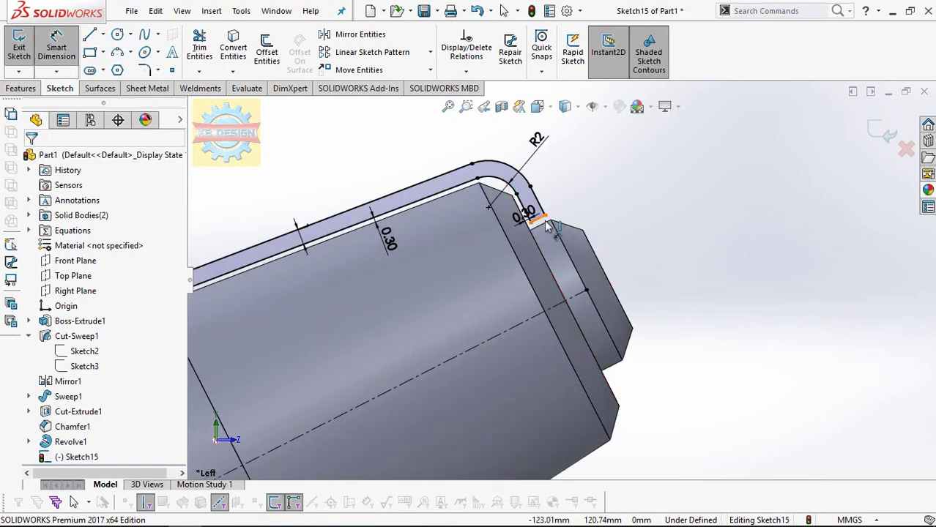
{"action": "left_click", "coordinate": [551, 235]}
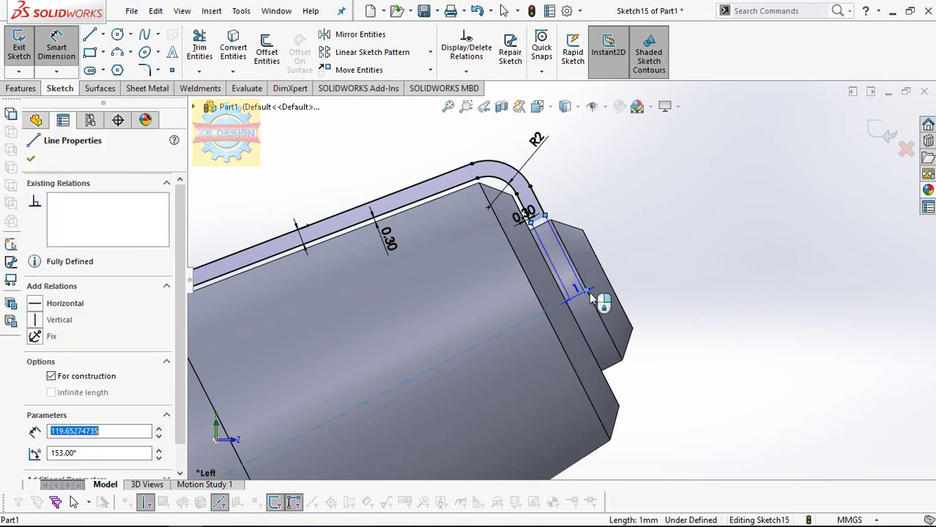
{"action": "left_click", "coordinate": [748, 286]}
{"action": "type", "text": "10.5"}
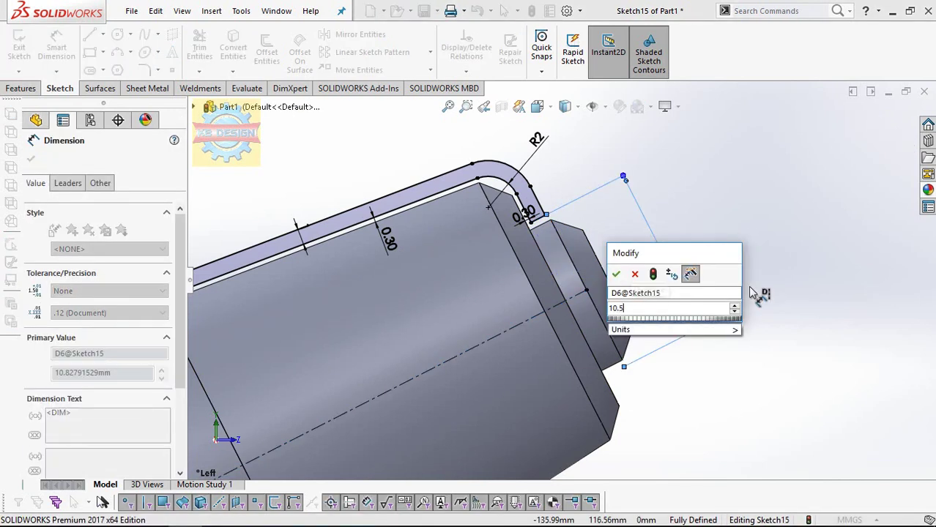
{"action": "key", "text": "Return"}
{"action": "scroll", "coordinate": [751, 289], "scroll_direction": "up", "scroll_amount": 2}
{"action": "scroll", "coordinate": [726, 297], "scroll_direction": "up", "scroll_amount": 2}
{"action": "scroll", "coordinate": [716, 301], "scroll_direction": "up", "scroll_amount": 1}
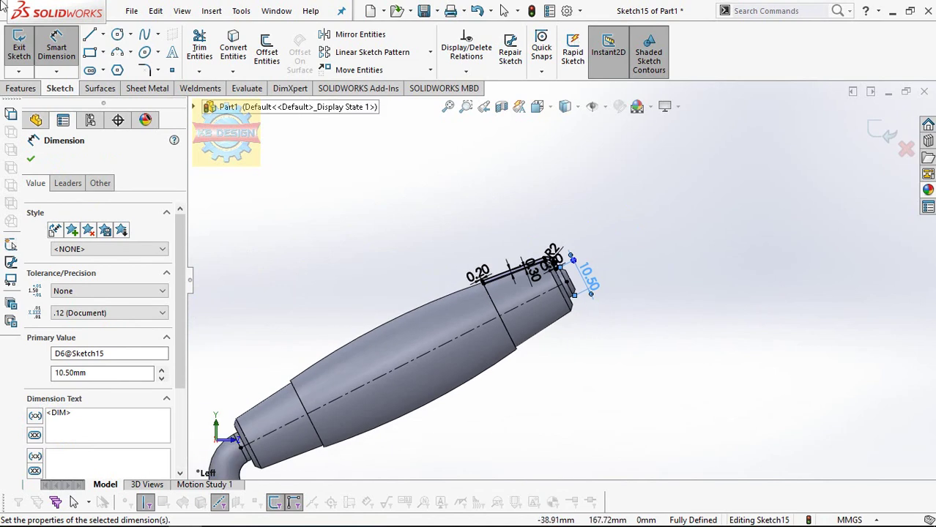
Step: Draw a construction centerline across the middle of the handle
{"action": "left_click", "coordinate": [103, 35]}
{"action": "left_click", "coordinate": [117, 69]}
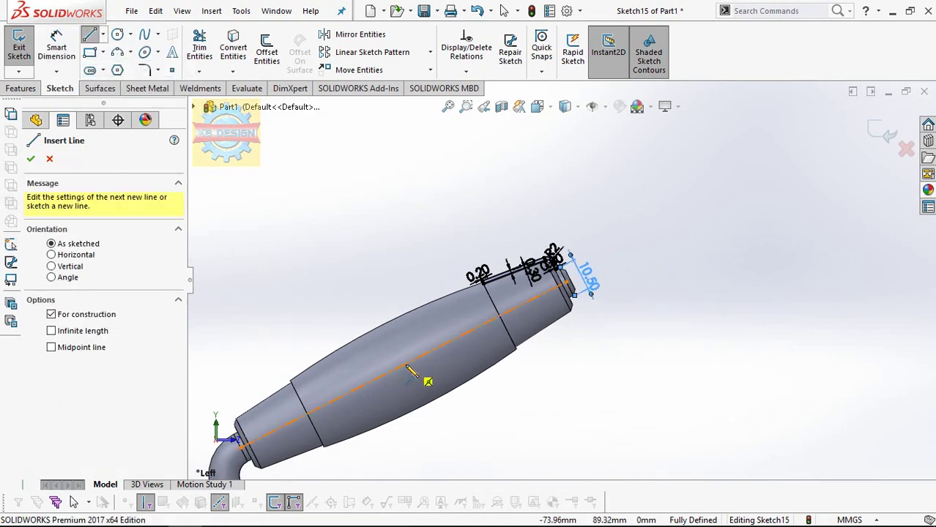
{"action": "left_click", "coordinate": [403, 365]}
{"action": "left_click", "coordinate": [355, 269]}
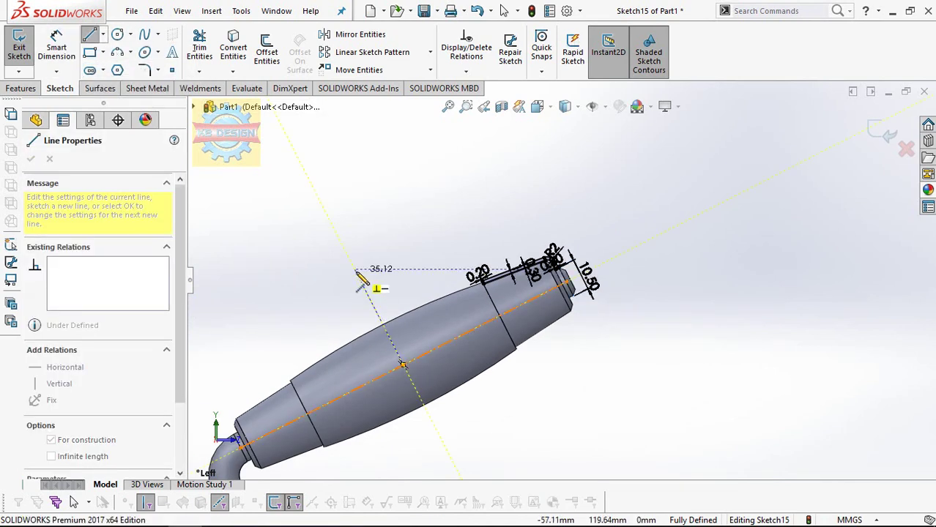
{"action": "key", "text": "Escape"}
Step: Mirror the grip-end band profile about the new centerline
{"action": "left_click", "coordinate": [360, 35]}
{"action": "left_click_drag", "start_coordinate": [448, 259], "coordinate": [679, 348]}
{"action": "left_click_drag", "start_coordinate": [425, 217], "coordinate": [679, 315]}
{"action": "left_click", "coordinate": [145, 407]}
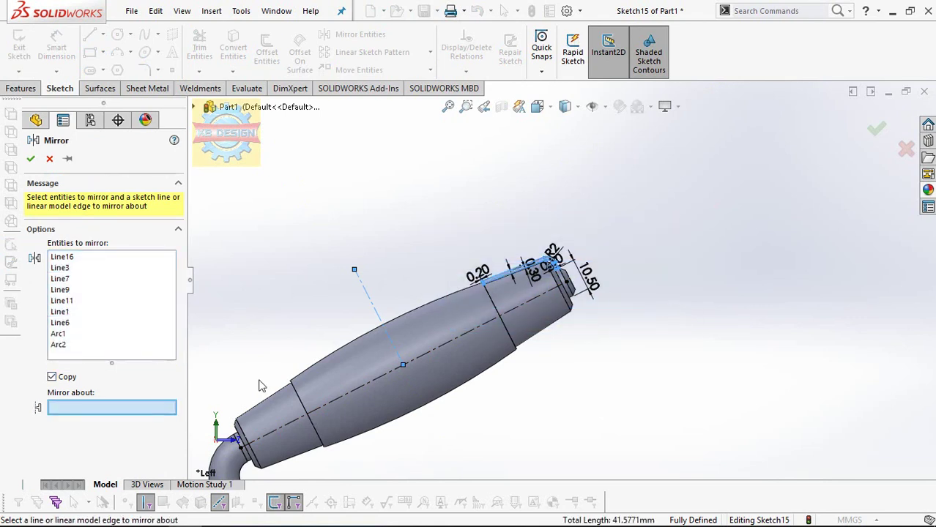
{"action": "left_click", "coordinate": [368, 307]}
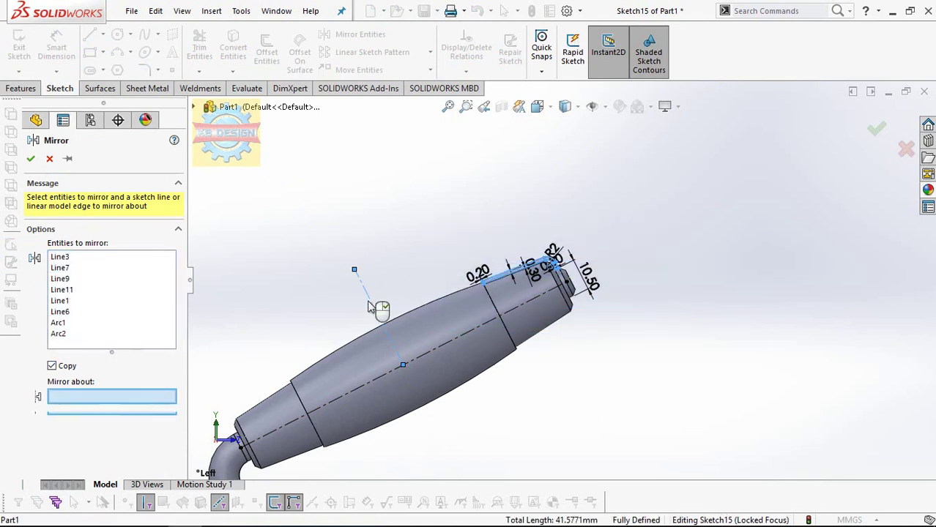
{"action": "left_click", "coordinate": [31, 159]}
Step: Revolve the sketch about the handle axis Line13 to create both end caps
{"action": "left_click", "coordinate": [22, 88]}
{"action": "left_click", "coordinate": [67, 51]}
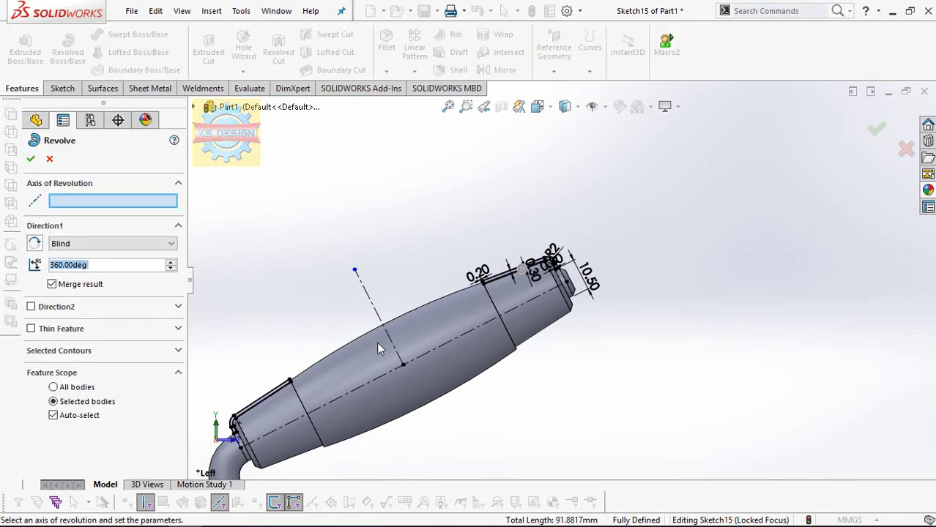
{"action": "left_click", "coordinate": [422, 362]}
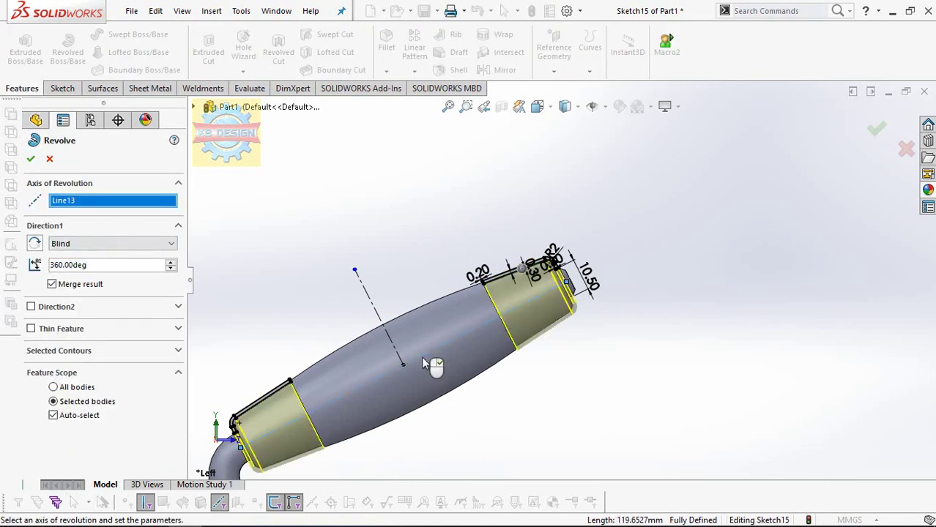
{"action": "key", "text": "Return"}
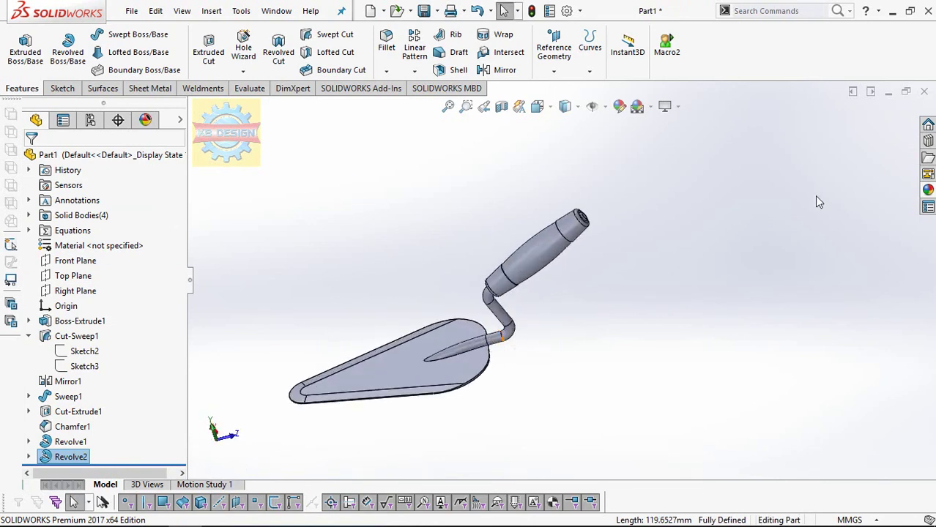
Step: Apply the Metal > Steel polished steel appearance to the entire Part1 trowel
{"action": "left_click", "coordinate": [43, 157]}
{"action": "right_click", "coordinate": [46, 157]}
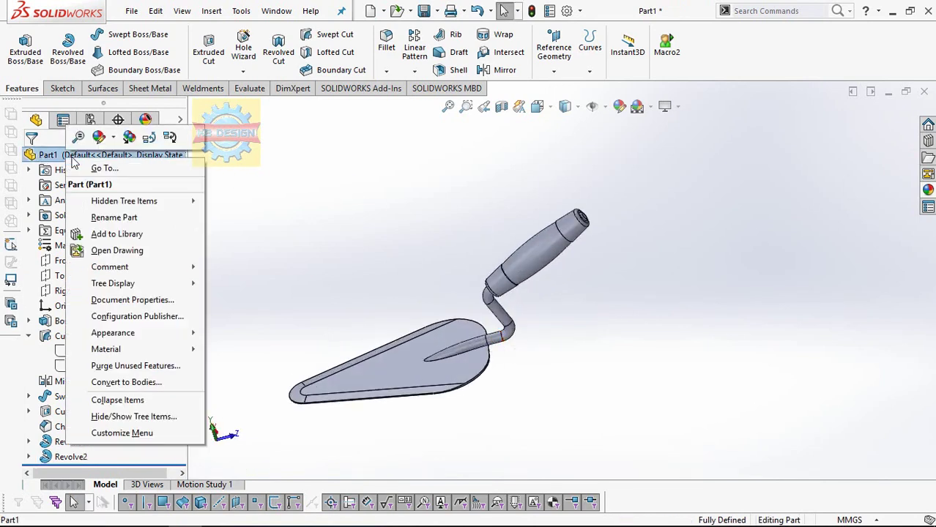
{"action": "left_click", "coordinate": [113, 170]}
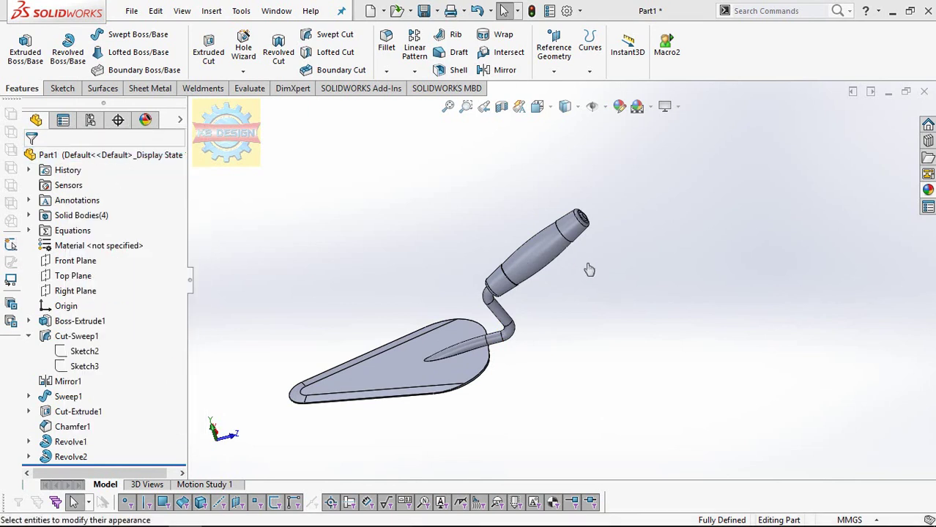
{"action": "left_click", "coordinate": [717, 130]}
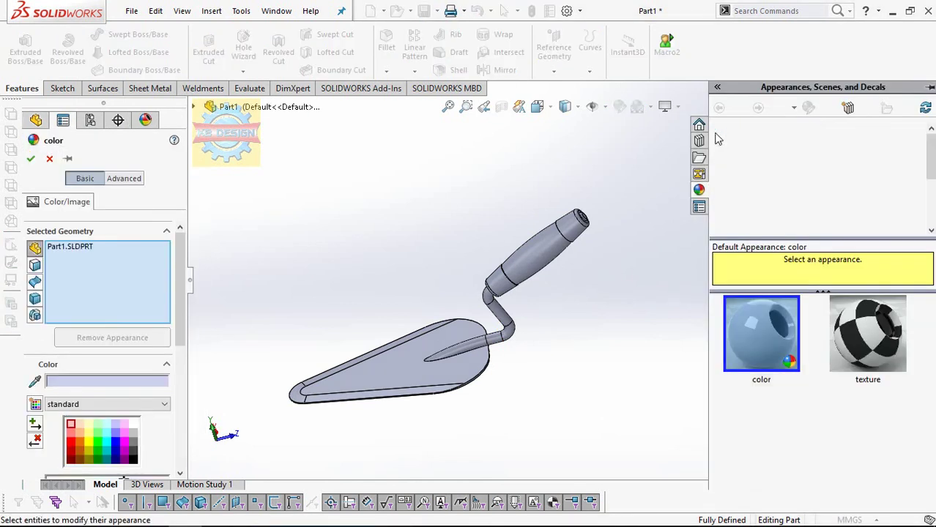
{"action": "left_click", "coordinate": [733, 159]}
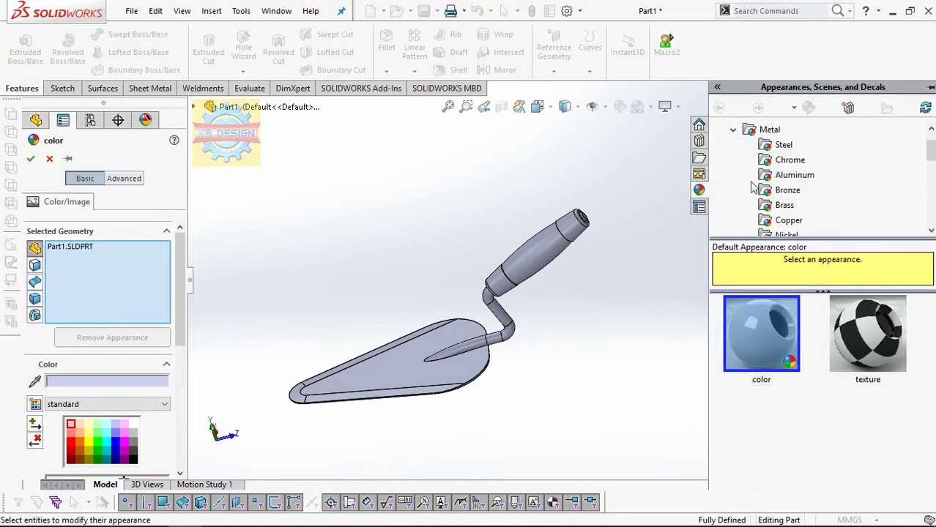
{"action": "left_click", "coordinate": [784, 145]}
{"action": "left_click", "coordinate": [775, 335]}
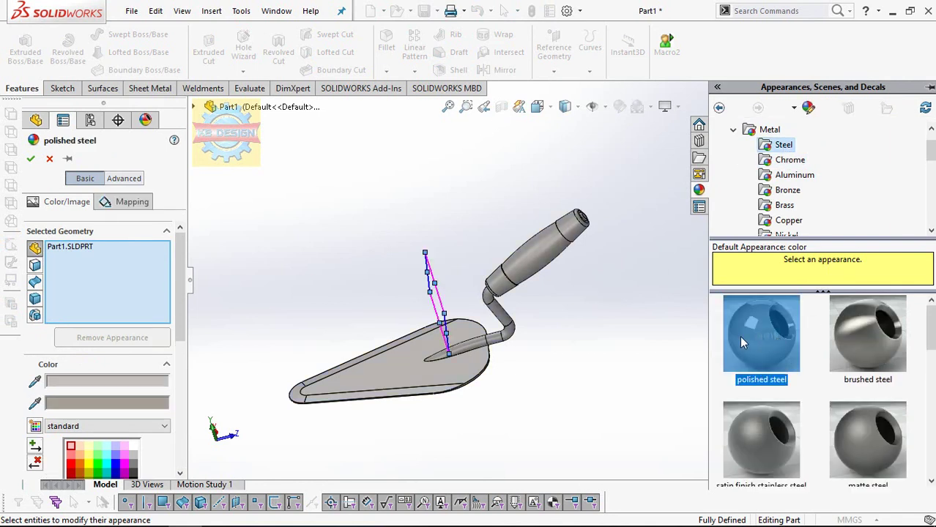
{"action": "left_click", "coordinate": [31, 159]}
{"action": "left_click", "coordinate": [502, 282]}
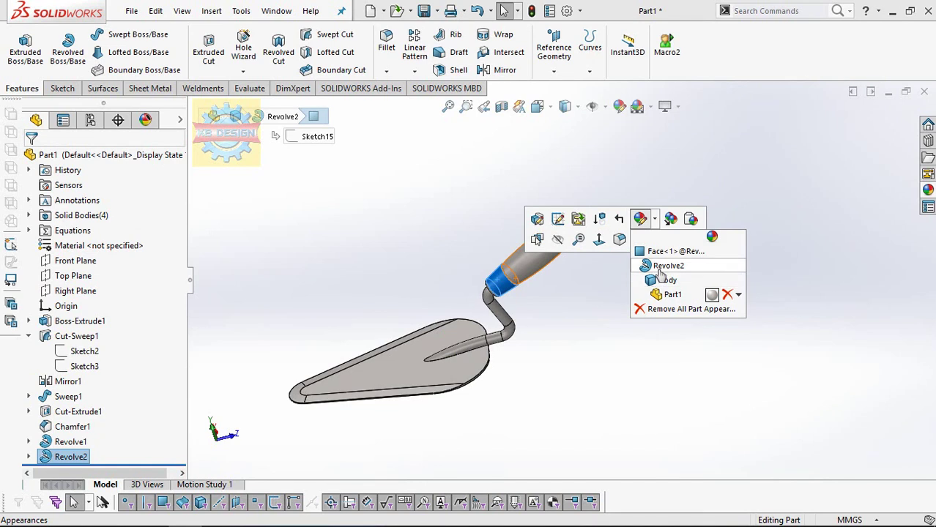
Step: Give the Revolve2 grip end caps a Plastic > Low Gloss blue low gloss plastic appearance
{"action": "left_click", "coordinate": [661, 267]}
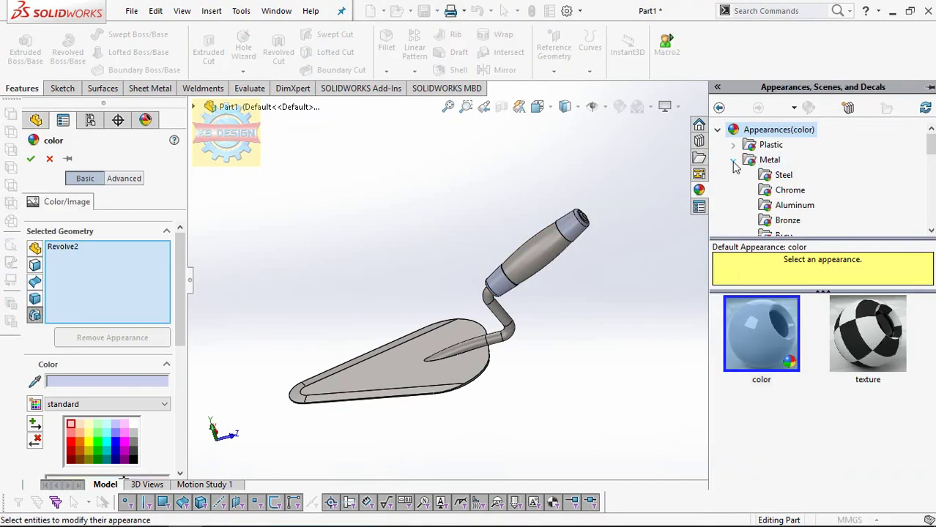
{"action": "left_click", "coordinate": [733, 146]}
{"action": "left_click", "coordinate": [777, 178]}
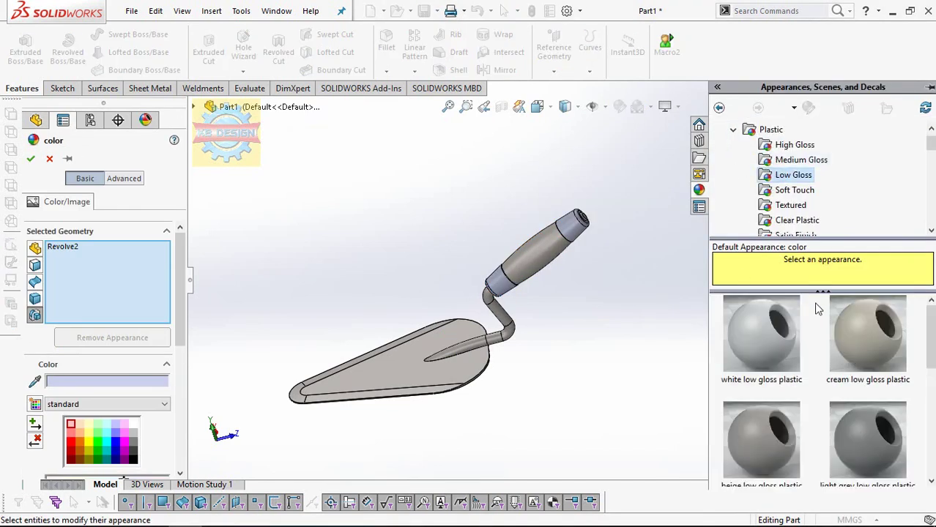
{"action": "scroll", "coordinate": [824, 356], "scroll_direction": "down", "scroll_amount": 3}
{"action": "left_click", "coordinate": [879, 414]}
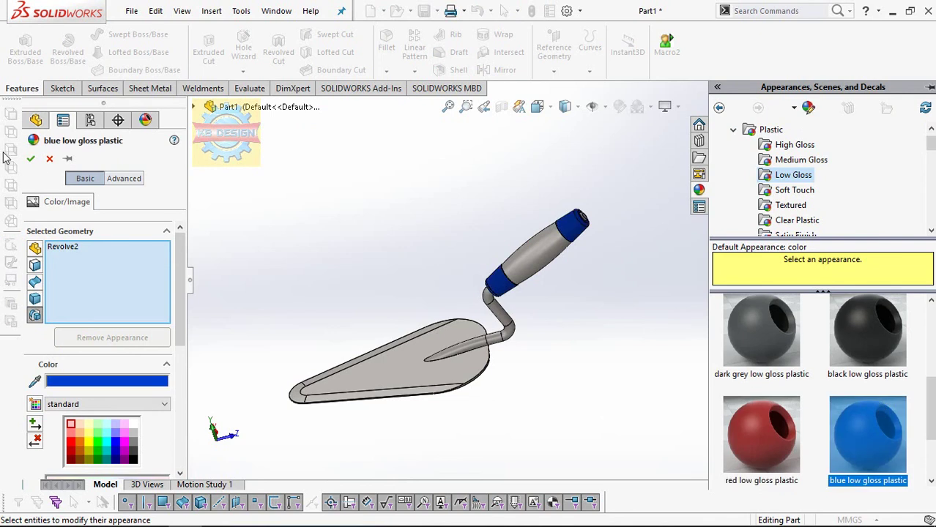
{"action": "key", "text": "Return"}
{"action": "left_click", "coordinate": [544, 257]}
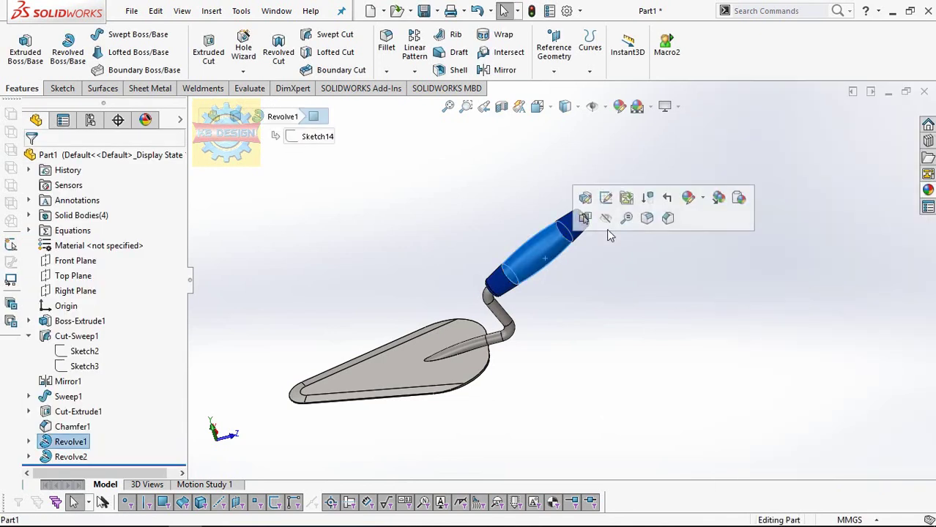
Step: Apply the Organic > Wood polished teak 2d appearance to the middle grip face
{"action": "left_click", "coordinate": [689, 198]}
{"action": "left_click", "coordinate": [701, 231]}
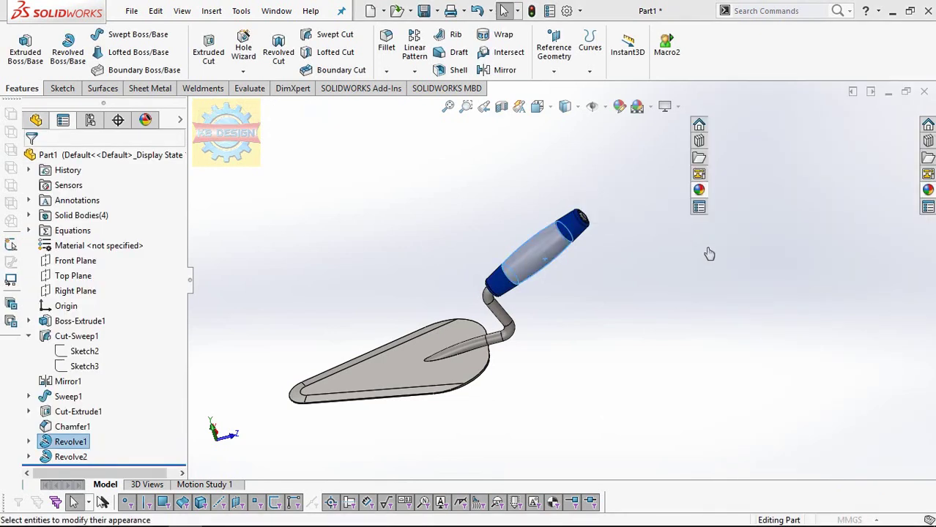
{"action": "scroll", "coordinate": [794, 191], "scroll_direction": "down", "scroll_amount": 4}
{"action": "scroll", "coordinate": [794, 192], "scroll_direction": "down", "scroll_amount": 2}
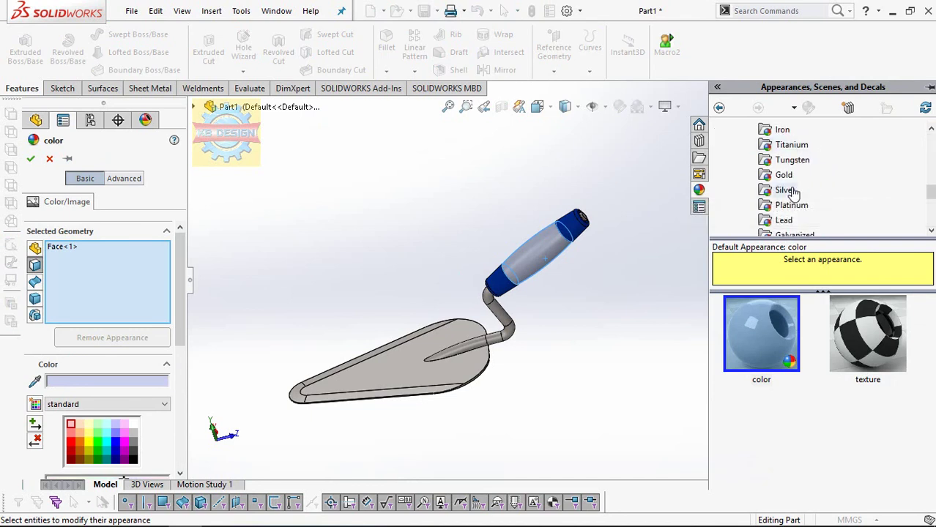
{"action": "scroll", "coordinate": [795, 197], "scroll_direction": "down", "scroll_amount": 3}
{"action": "left_click", "coordinate": [746, 208]}
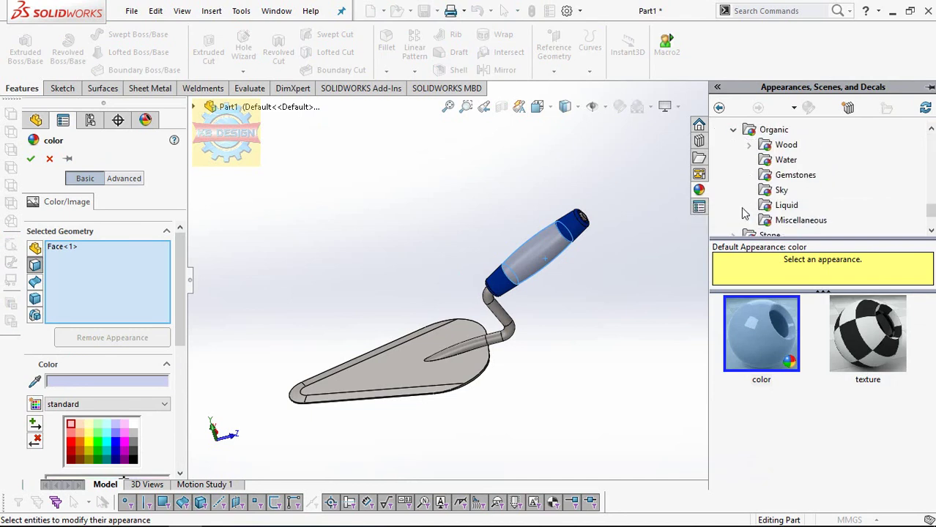
{"action": "left_click", "coordinate": [777, 146]}
{"action": "left_click", "coordinate": [788, 353]}
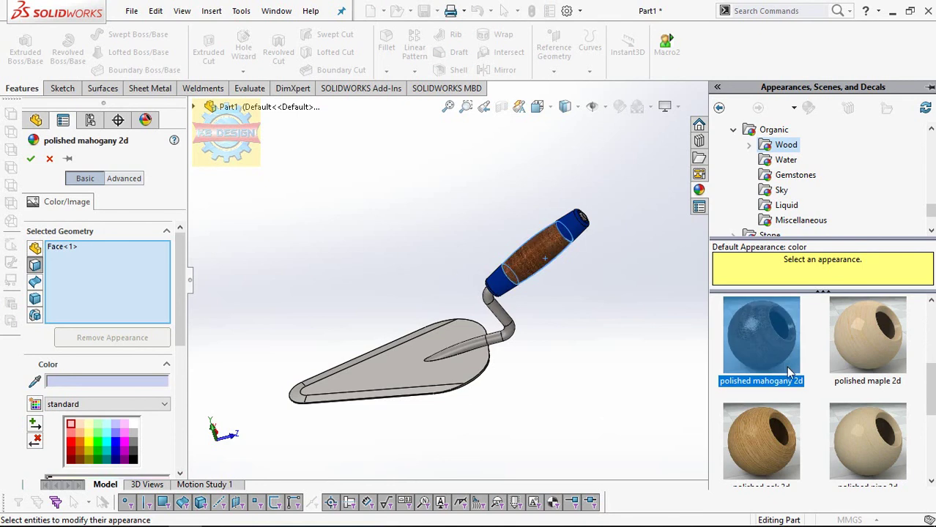
{"action": "scroll", "coordinate": [799, 370], "scroll_direction": "down", "scroll_amount": 2}
{"action": "left_click", "coordinate": [854, 382]}
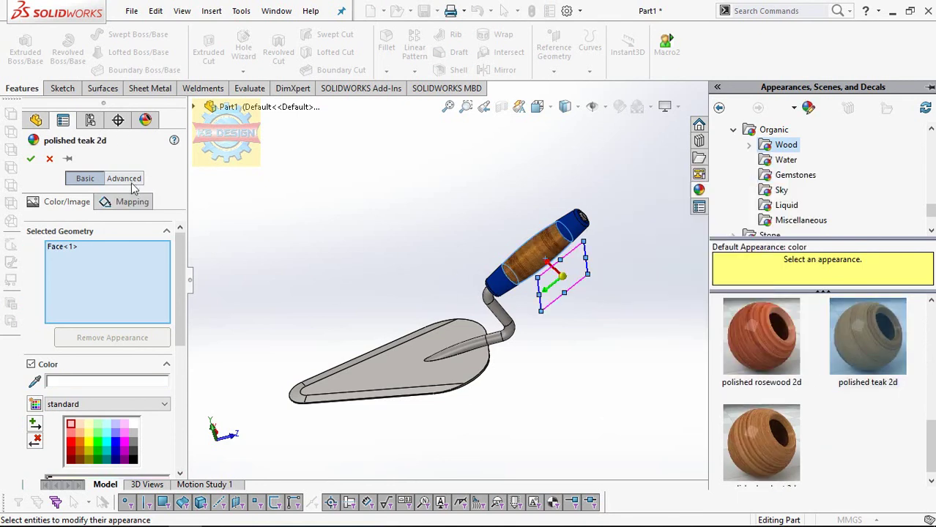
{"action": "left_click", "coordinate": [33, 159]}
{"action": "middle_click_drag", "start_coordinate": [405, 222], "coordinate": [438, 200]}
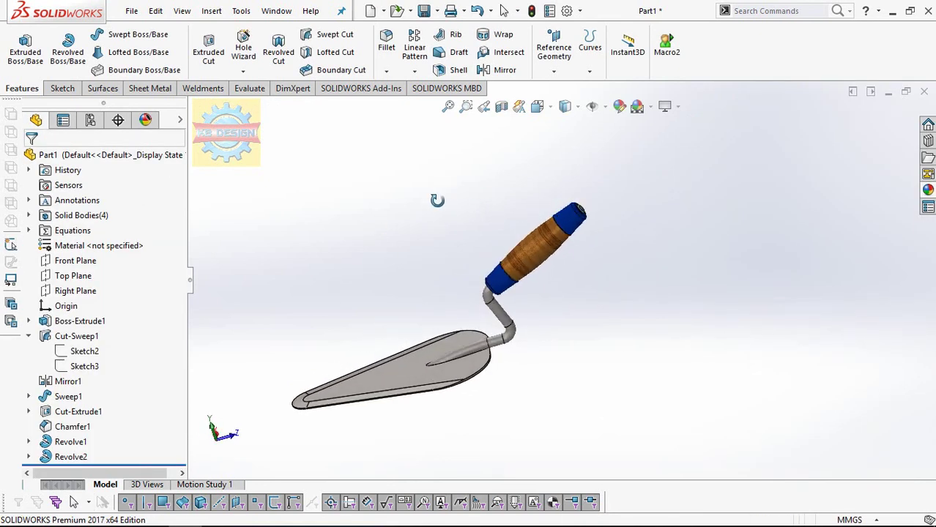